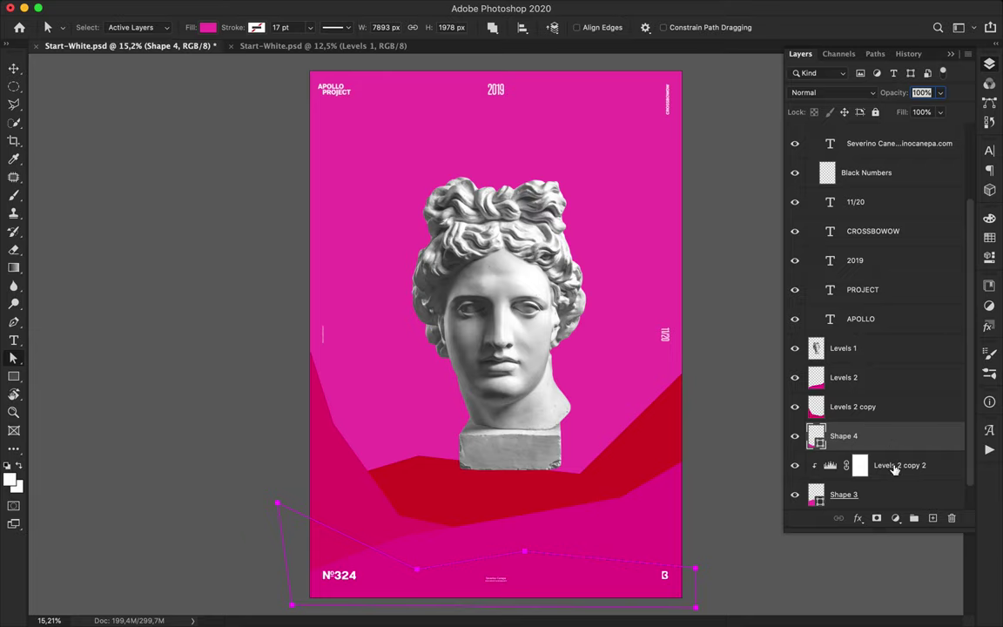
# Step: Duplicate the Levels adjustment clipped onto Shape 4, place both above Levels 2, and set the copy's white input level to about 219
pyautogui.keyDown('shift'); pyautogui.click(903, 457); pyautogui.keyUp('shift')
pyautogui.keyDown('alt'); pyautogui.click(875, 392); pyautogui.keyUp('alt')
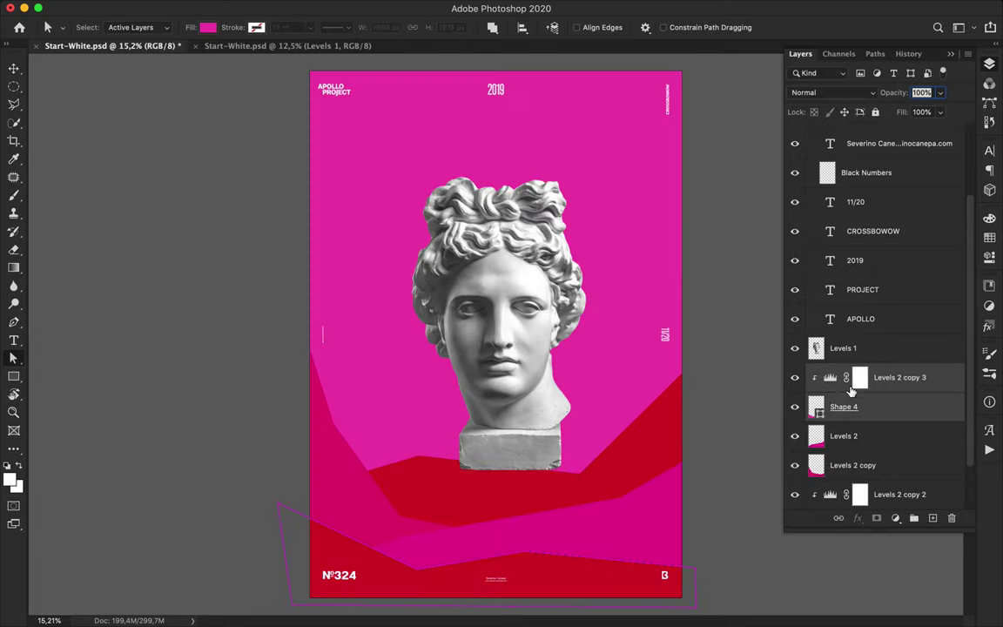
pyautogui.doubleClick(831, 378)
pyautogui.moveTo(956, 356); pyautogui.dragTo(933, 355)
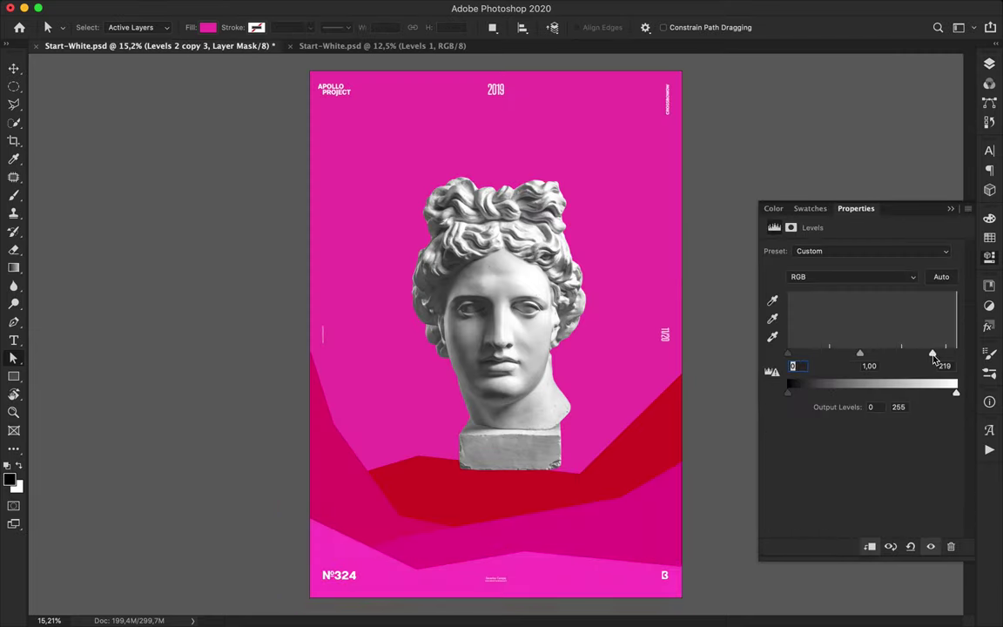
# Step: Merge Shape 3 with its clipped adjustment Levels 2 copy 2 into a single layer
pyautogui.click(987, 77)
pyautogui.scroll(-3, 874, 385)
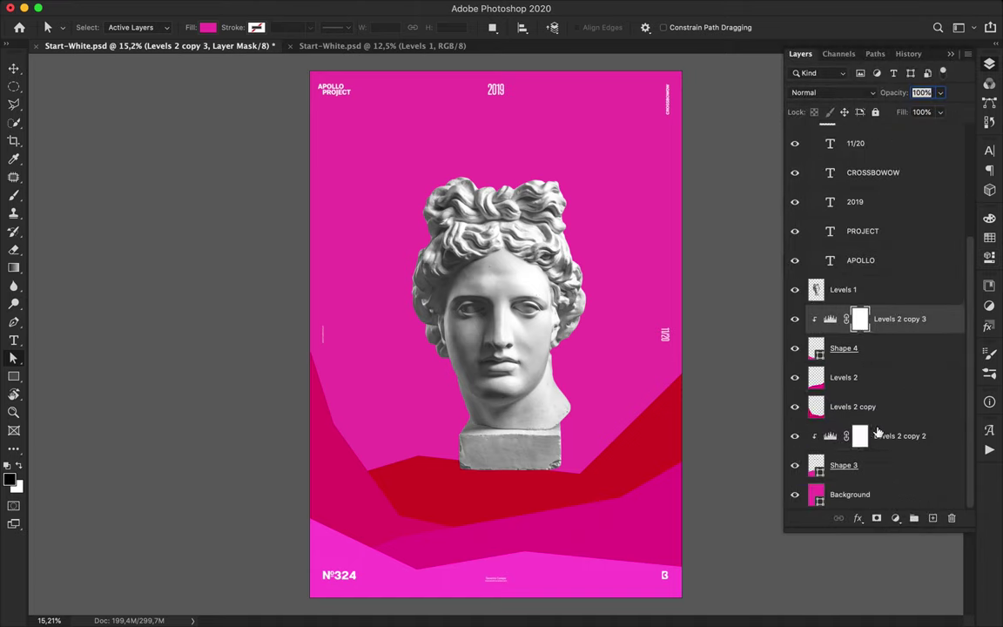
pyautogui.press('super+e')
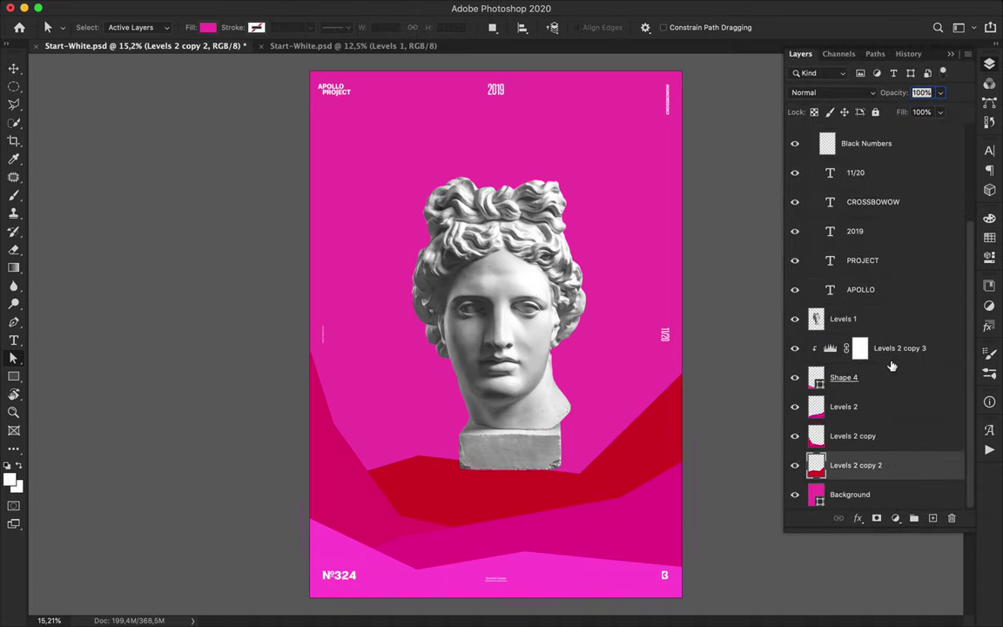
# Step: Select all the mountain layers between the statue and the Background and move them up the poster
pyautogui.click(897, 349)
pyautogui.press('v')
pyautogui.moveTo(597, 546); pyautogui.dragTo(601, 440)
pyautogui.keyDown('shift'); pyautogui.click(897, 465); pyautogui.keyUp('shift')
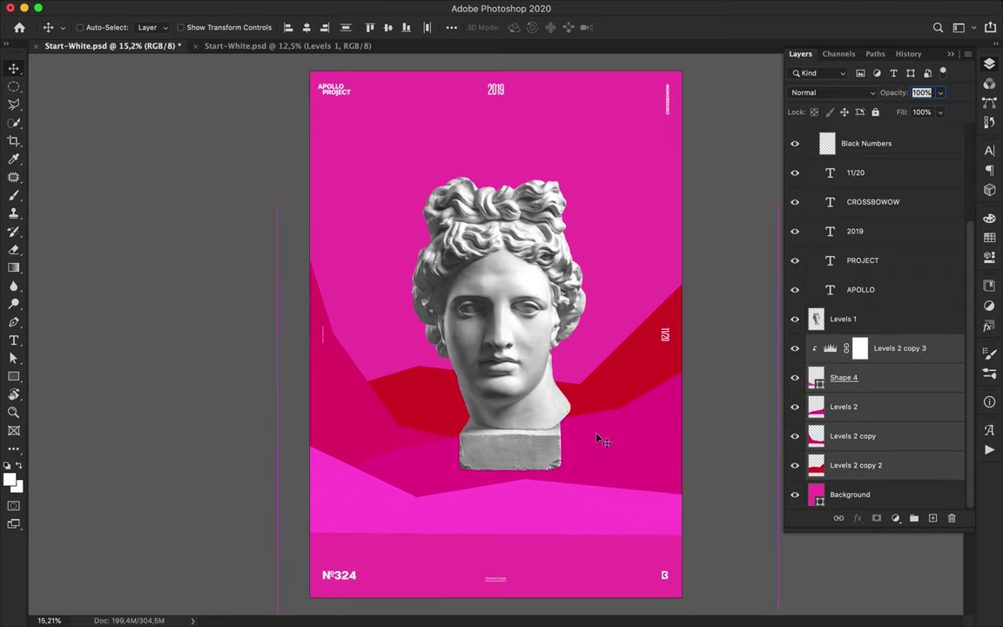
# Step: Draw an angular mountain shape about 7874 × 4475 px across the poster's bottom, rising steeply toward the right edge, with the Pen tool
pyautogui.press('p')
pyautogui.click(708, 370)
pyautogui.click(292, 577)
pyautogui.click(309, 607)
pyautogui.click(704, 605)
# Step: Duplicate the Levels adjustment above Shape 5, and merge Levels 2 copy 3 with Shape 4
pyautogui.keyDown('alt'); pyautogui.moveTo(892, 389); pyautogui.dragTo(884, 335); pyautogui.keyUp('alt')
pyautogui.click(871, 409)
pyautogui.keyDown('shift'); pyautogui.click(873, 438); pyautogui.keyUp('shift')
pyautogui.press('super+e')
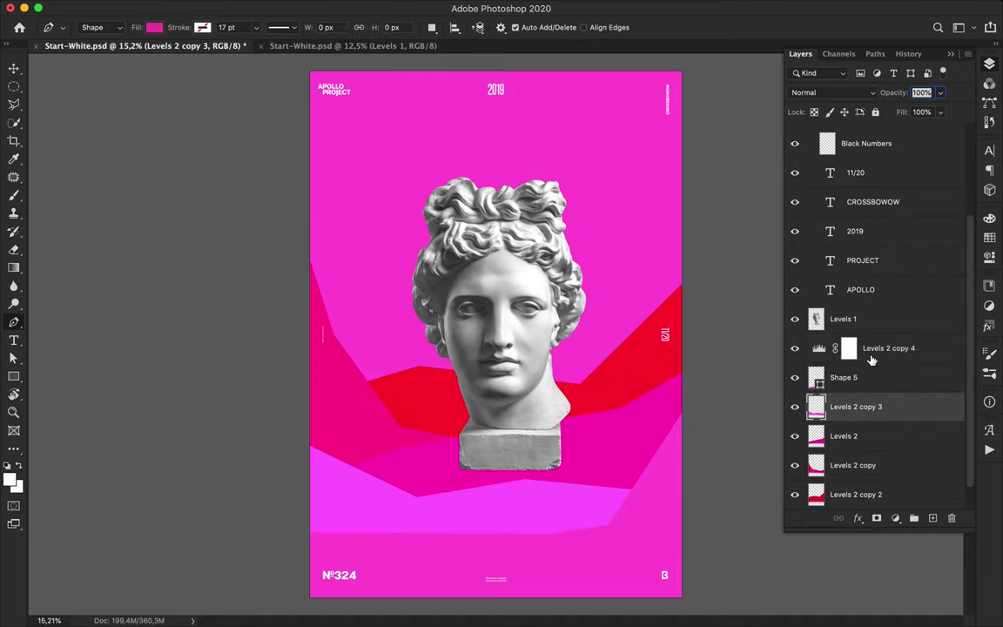
# Step: Clip the Levels 2 copy 4 adjustment to Shape 5 and set its white input level to about 163
pyautogui.click(871, 354)
pyautogui.press('alt+super+g')
pyautogui.doubleClick(831, 350)
pyautogui.moveTo(924, 357); pyautogui.dragTo(898, 357)
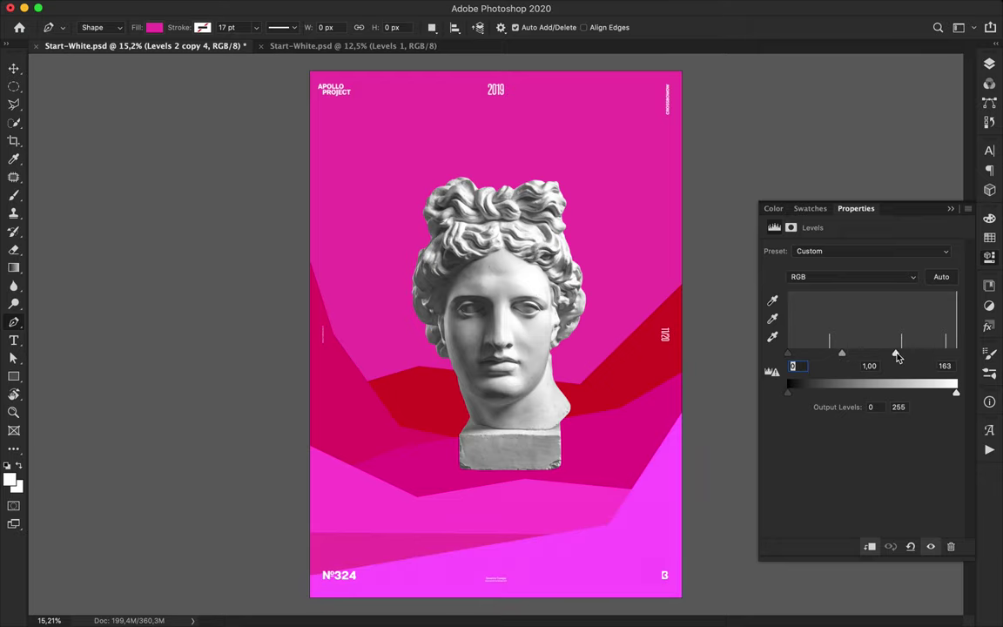
pyautogui.click(989, 64)
# Step: Try merging Shape 5 with its Levels adjustment and shifting the merged layer to the right and down
pyautogui.keyDown('shift'); pyautogui.click(887, 377); pyautogui.keyUp('shift')
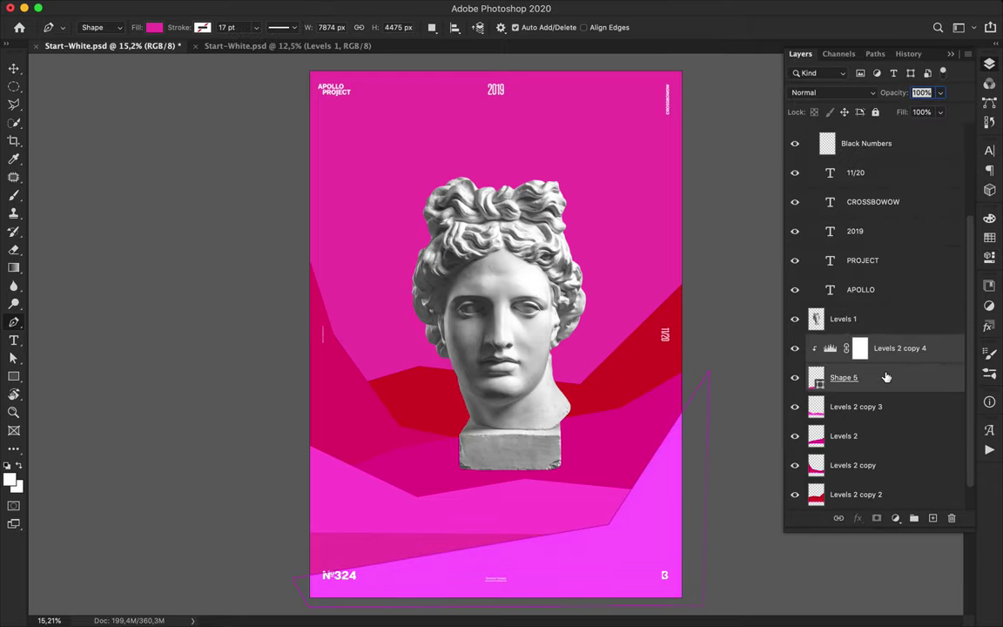
pyautogui.hotkey('ctrl', 'e')
pyautogui.press('a')
pyautogui.press('v')
pyautogui.moveTo(618, 545); pyautogui.dragTo(650, 526)
pyautogui.hotkey('ctrl', 't')
pyautogui.press('Return')
# Step: Draw an angular foreground shape about 7608 × 2240 px across the poster's bottom, sloping down to the right corner, with the Pen tool
pyautogui.press('p')
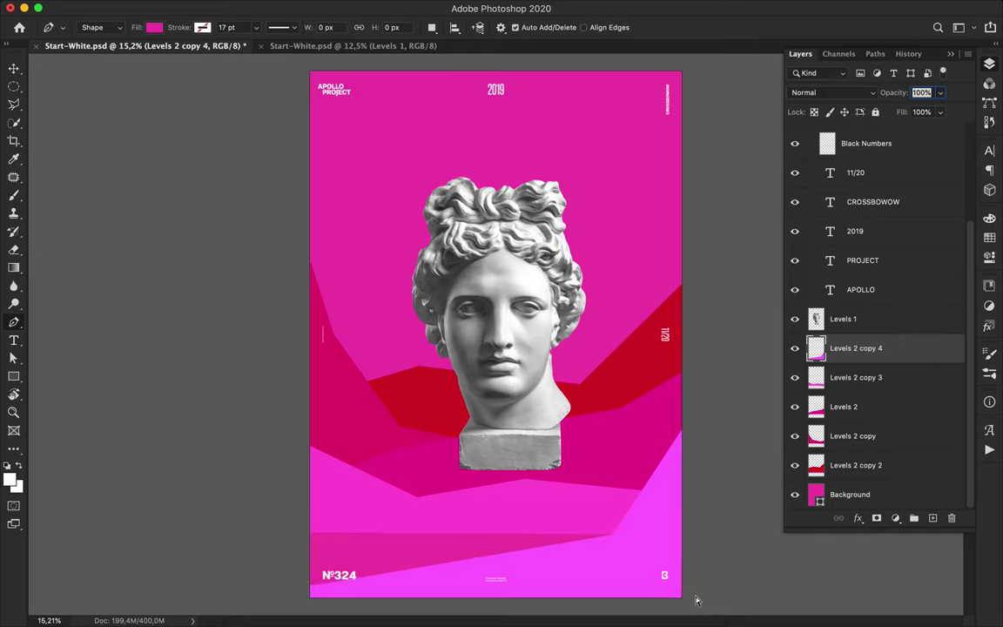
pyautogui.click(694, 601)
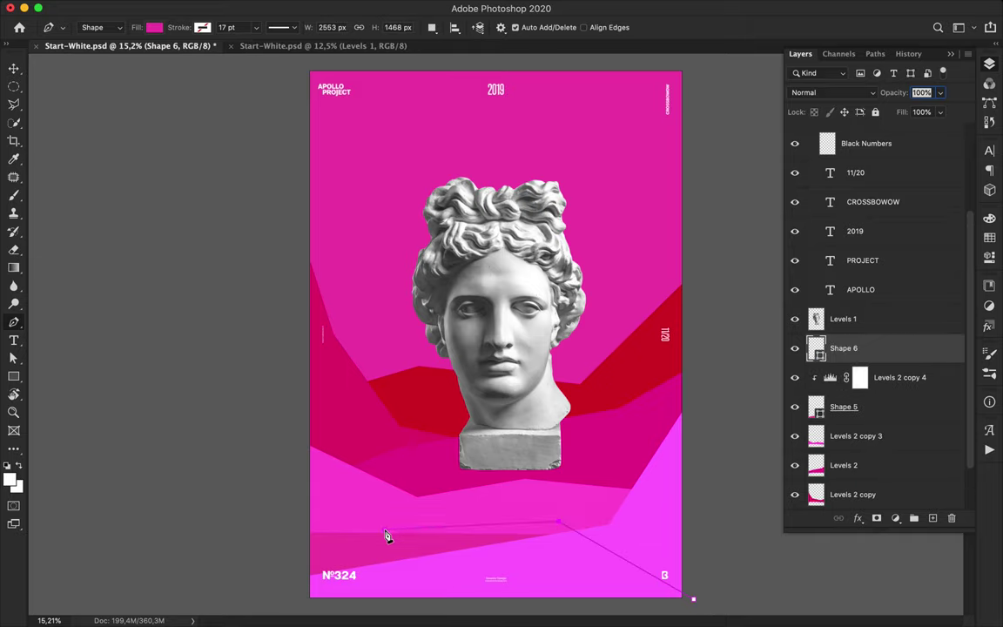
pyautogui.click(384, 528)
pyautogui.click(290, 491)
pyautogui.click(298, 609)
pyautogui.click(695, 601)
pyautogui.press('a')
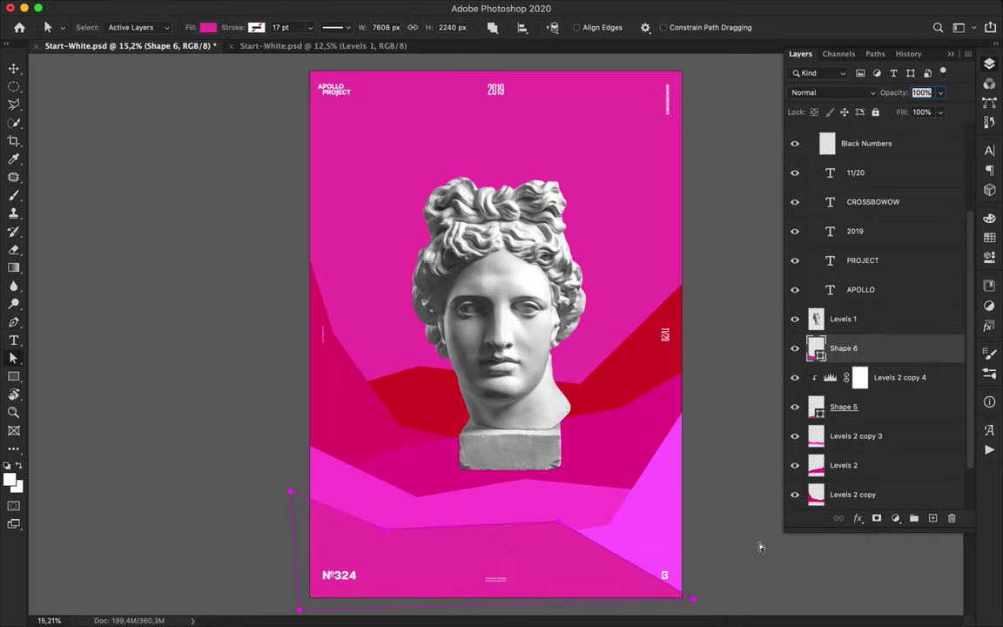
# Step: Duplicate the Levels adjustment clipped onto Shape 6 and set its white input level to 99
pyautogui.moveTo(904, 386); pyautogui.dragTo(824, 352)
pyautogui.doubleClick(827, 350)
pyautogui.moveTo(887, 365); pyautogui.dragTo(853, 359)
pyautogui.press('v')
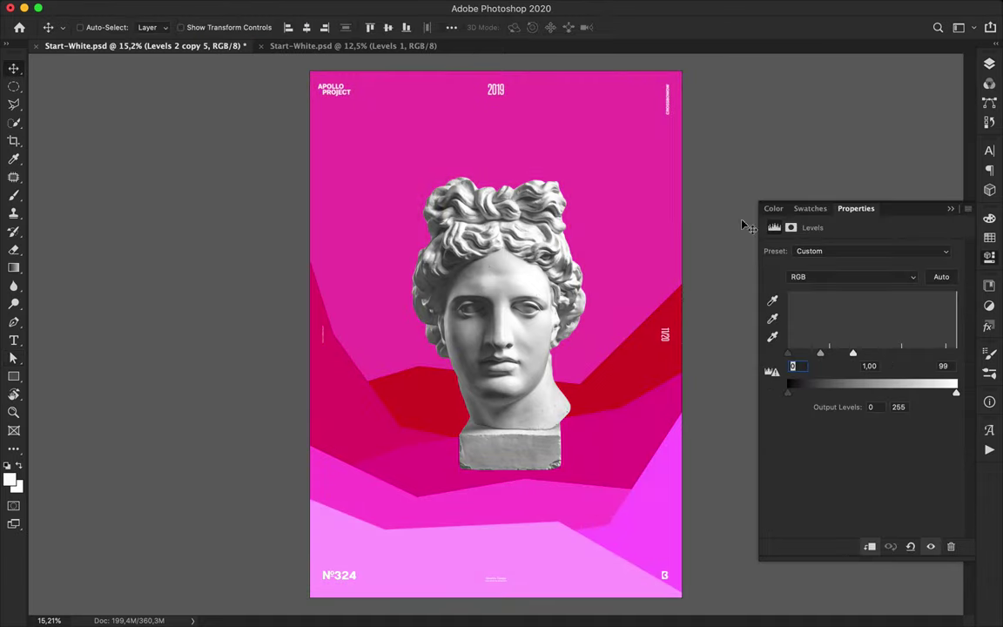
# Step: Try merging Shape 5 with the Levels 2 copy 4 adjustment
pyautogui.click(991, 65)
pyautogui.click(877, 413)
pyautogui.keyDown('shift'); pyautogui.click(877, 437); pyautogui.keyUp('shift')
pyautogui.press('super+e')
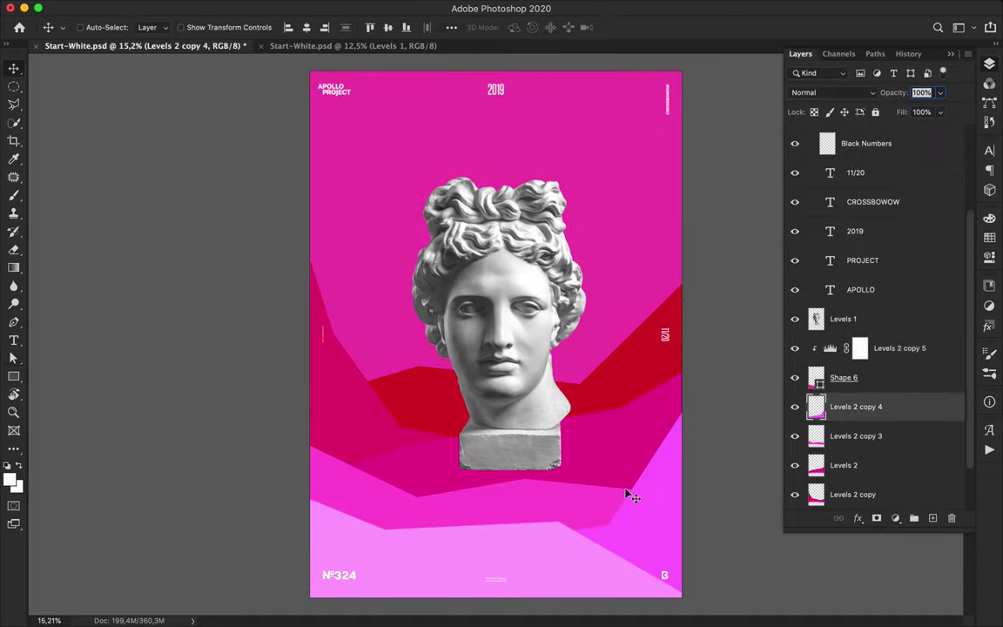
pyautogui.press('a')
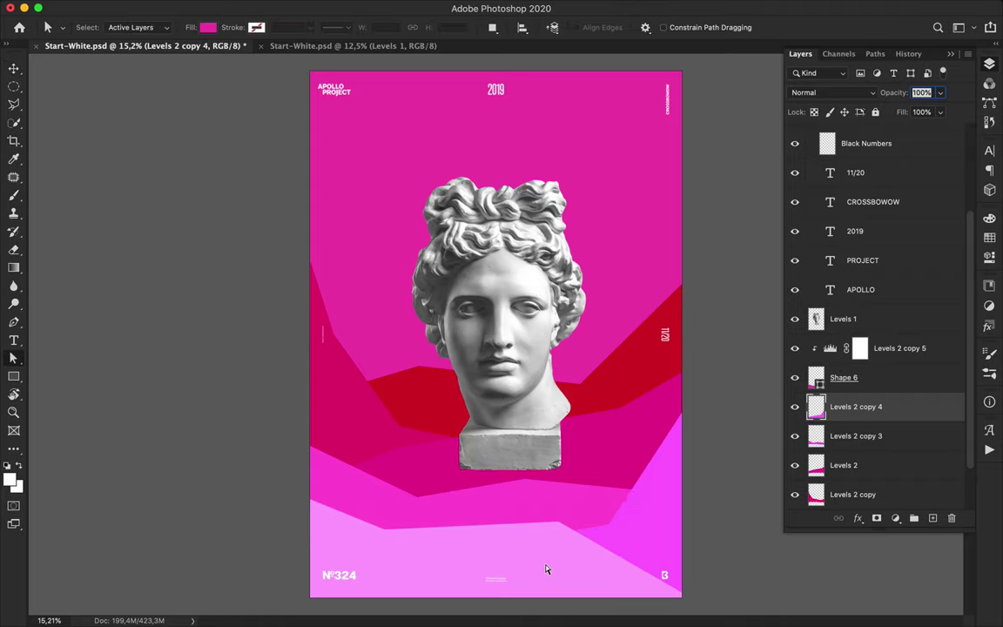
pyautogui.click(547, 564)
pyautogui.click(895, 438)
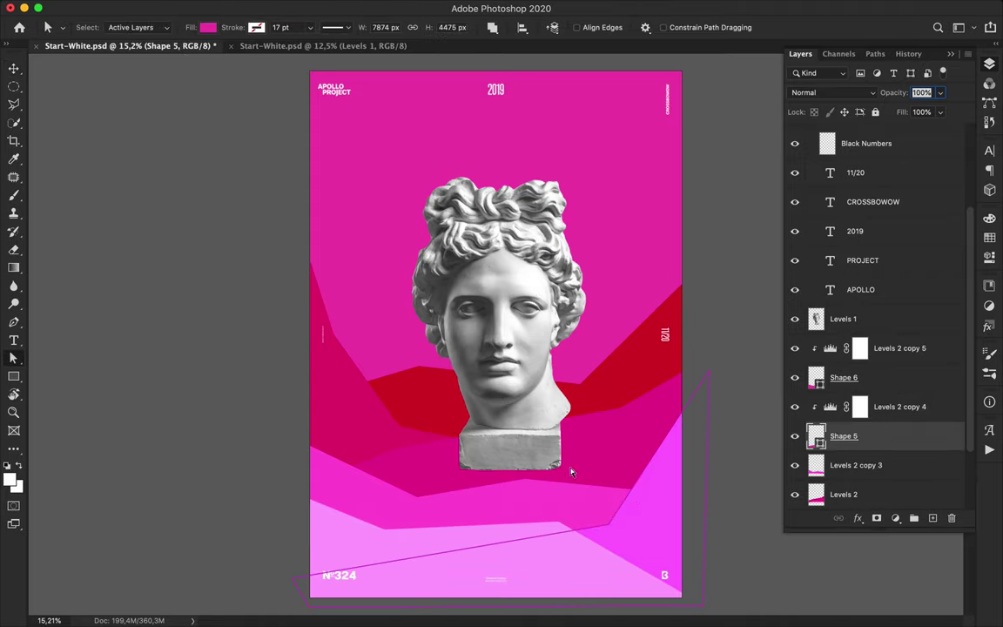
# Step: Reposition the two upper middle anchor points of Shape 6 to reshape its ridge line
pyautogui.press('v')
pyautogui.keyDown('super'); pyautogui.click(497, 535); pyautogui.keyUp('super')
pyautogui.press('a')
pyautogui.click(561, 521)
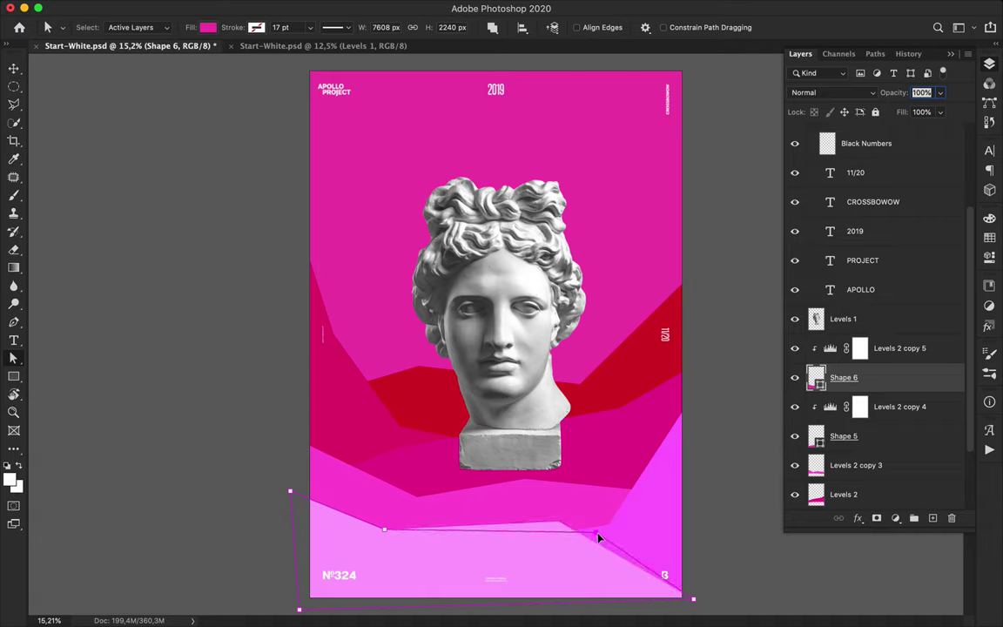
pyautogui.moveTo(464, 522); pyautogui.dragTo(464, 528)
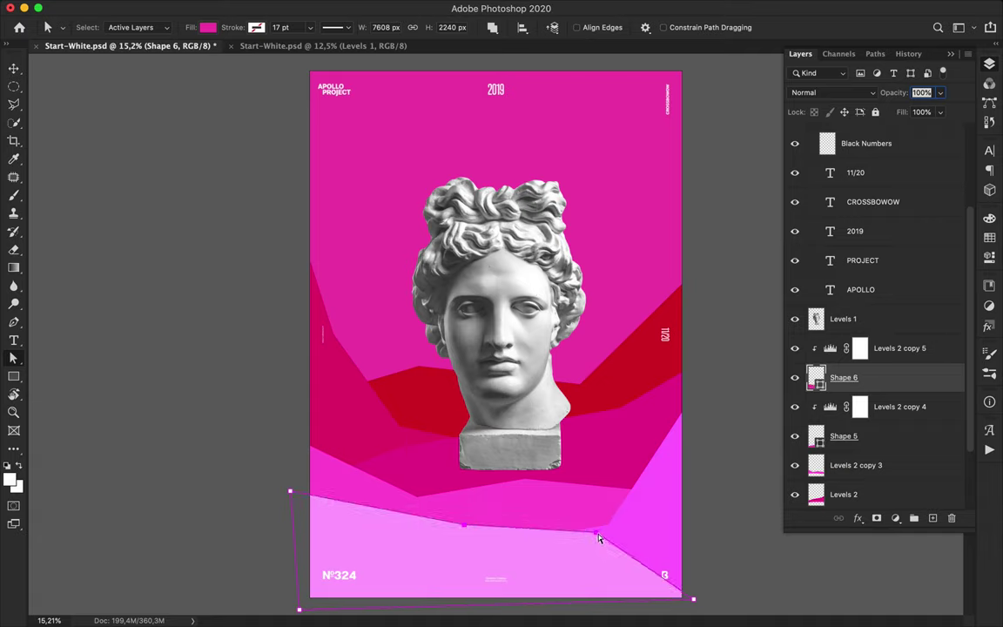
pyautogui.press('v')
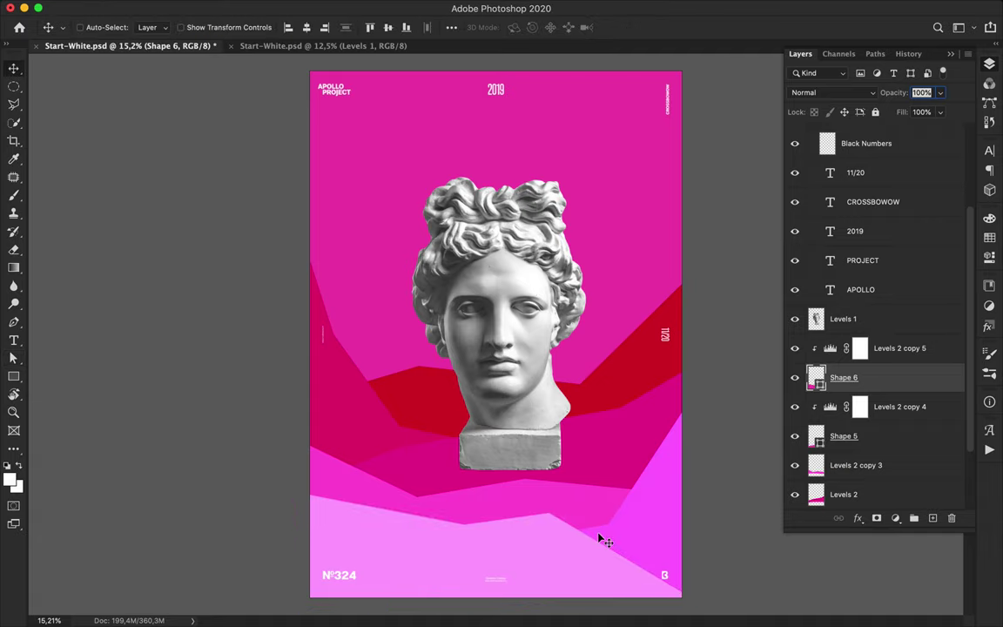
# Step: Save the document and merge Shape 6 with its clipped adjustment Levels 2 copy 5
pyautogui.press('super+s')
pyautogui.click(646, 7)
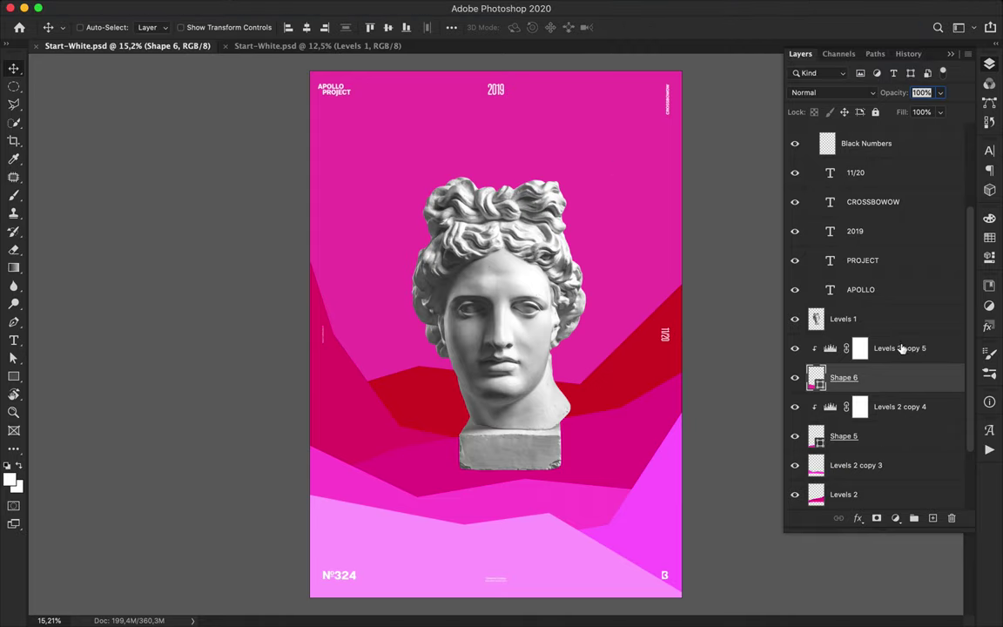
pyautogui.keyDown('shift'); pyautogui.click(902, 348); pyautogui.keyUp('shift')
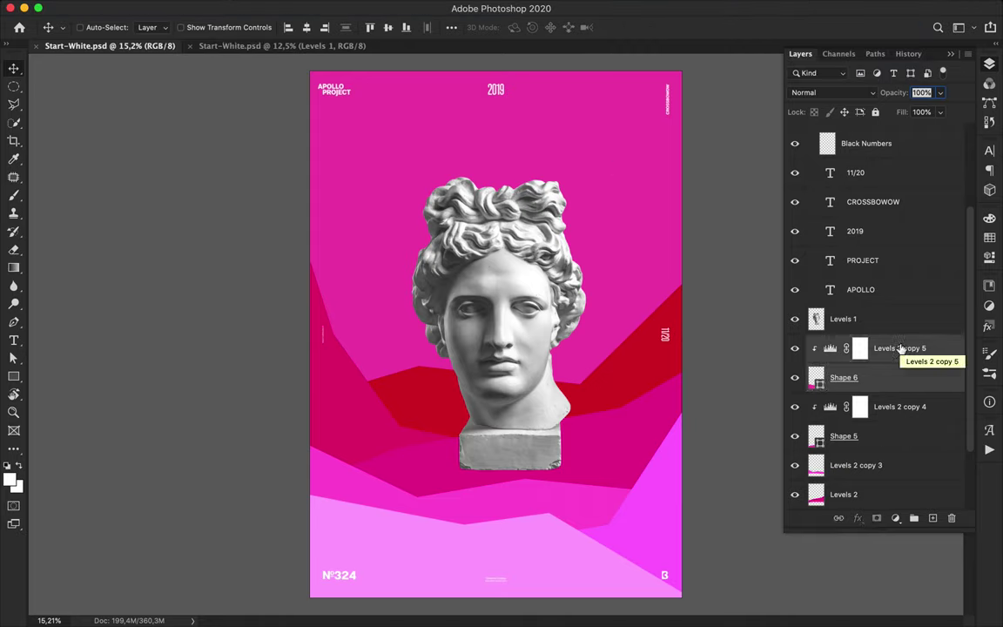
pyautogui.hotkey('ctrl', 'e')
# Step: Draw a front mountain shape about 7478 × 1766 px along the poster's bottom, rising toward the right edge, with the Pen tool
pyautogui.press('p')
pyautogui.click(301, 544)
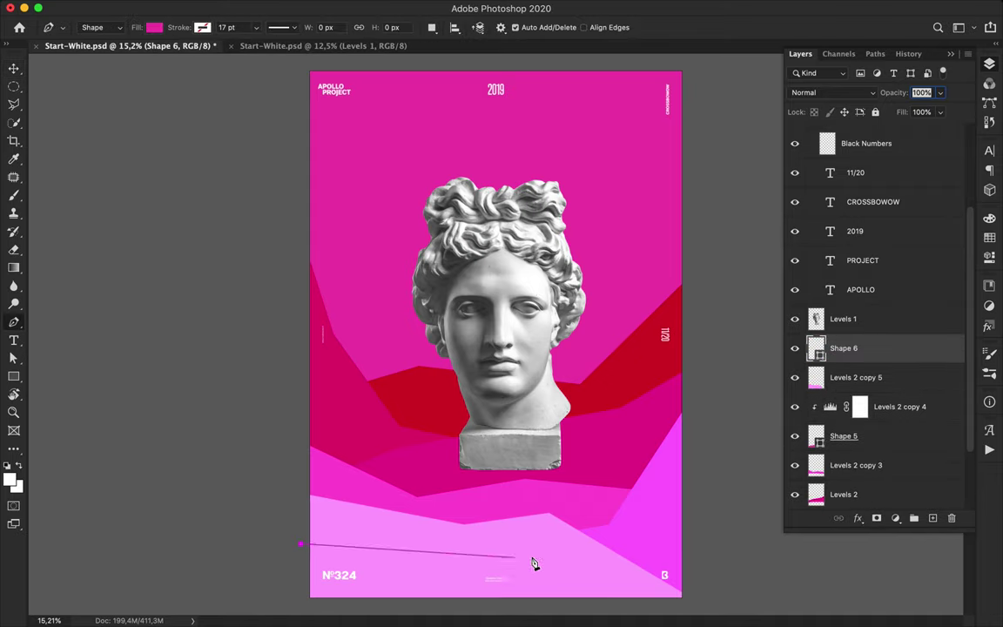
pyautogui.click(693, 512)
pyautogui.click(694, 602)
pyautogui.click(299, 606)
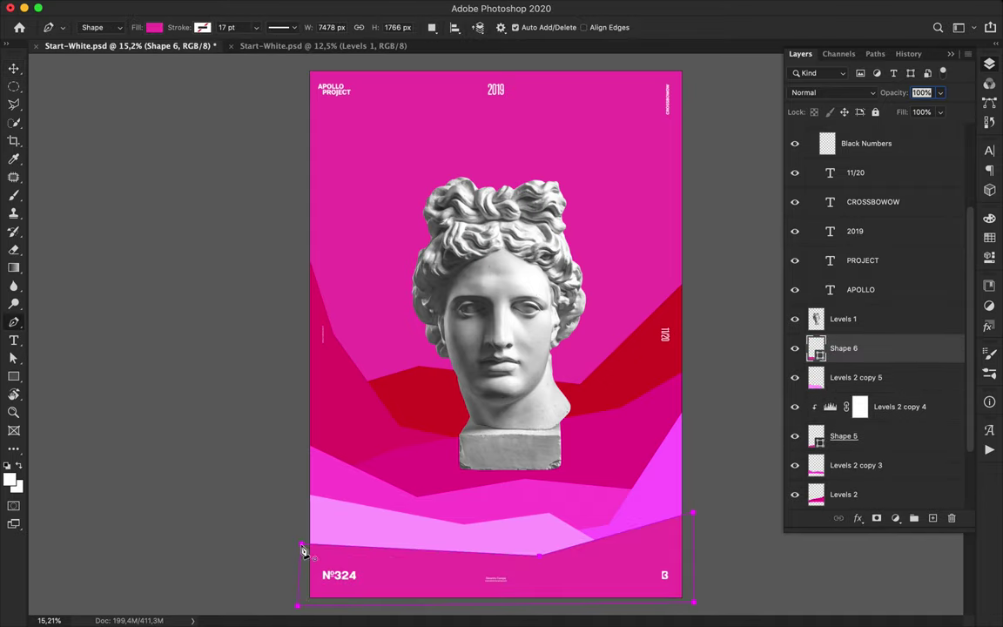
# Step: Duplicate the Levels adjustment clipped onto the new front shape and set its white input level to 81
pyautogui.moveTo(899, 406); pyautogui.dragTo(888, 343)
pyautogui.click(833, 373)
pyautogui.scroll(-5, 582, 419)
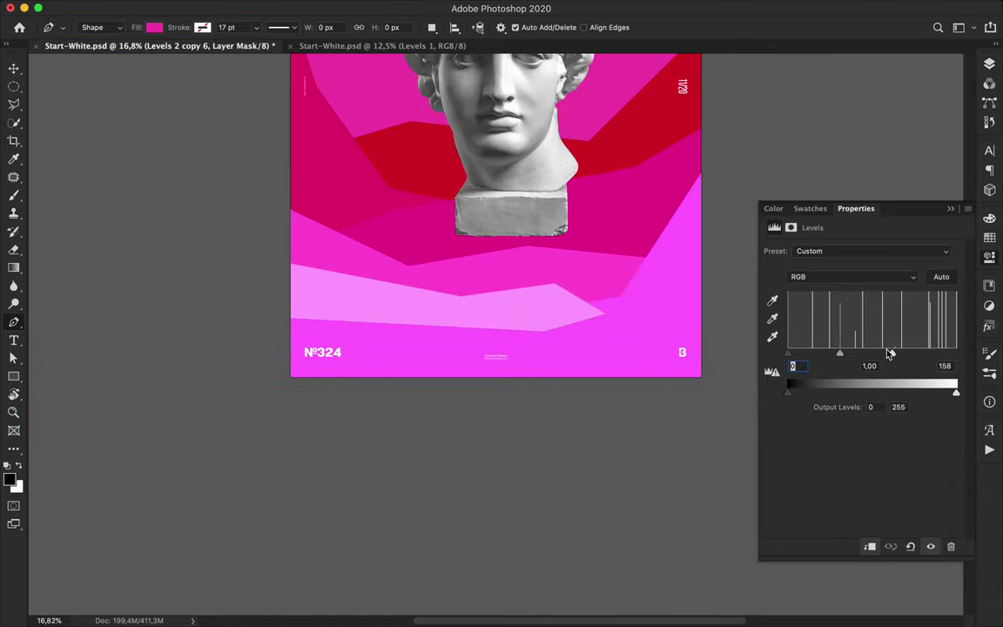
pyautogui.moveTo(890, 353); pyautogui.dragTo(841, 354)
pyautogui.press('v')
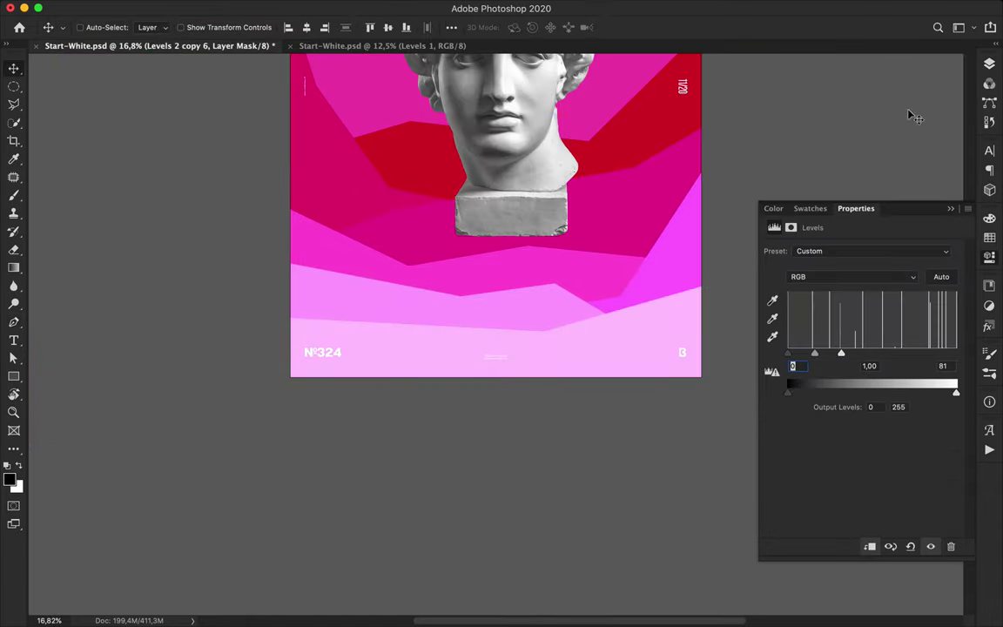
# Step: Merge Shape 5 with Levels 2 copy 4, and Shape 6 with Levels 2 copy 6
pyautogui.click(989, 63)
pyautogui.click(882, 436)
pyautogui.keyDown('shift'); pyautogui.click(889, 463); pyautogui.keyUp('shift')
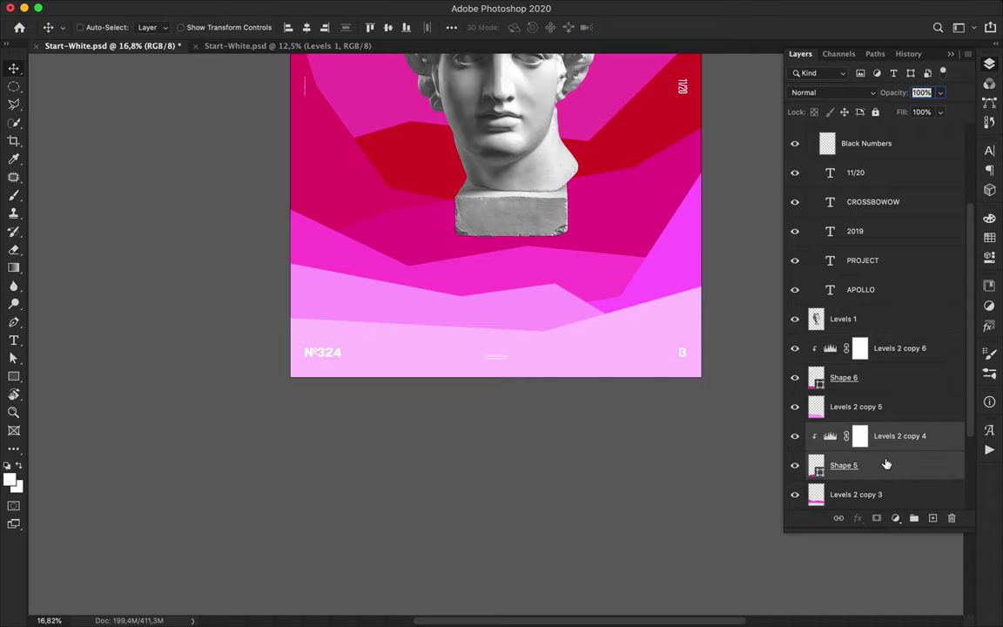
pyautogui.hotkey('ctrl', 'e')
pyautogui.click(885, 347)
pyautogui.keyDown('shift'); pyautogui.click(885, 377); pyautogui.keyUp('shift')
pyautogui.hotkey('ctrl', 'e')
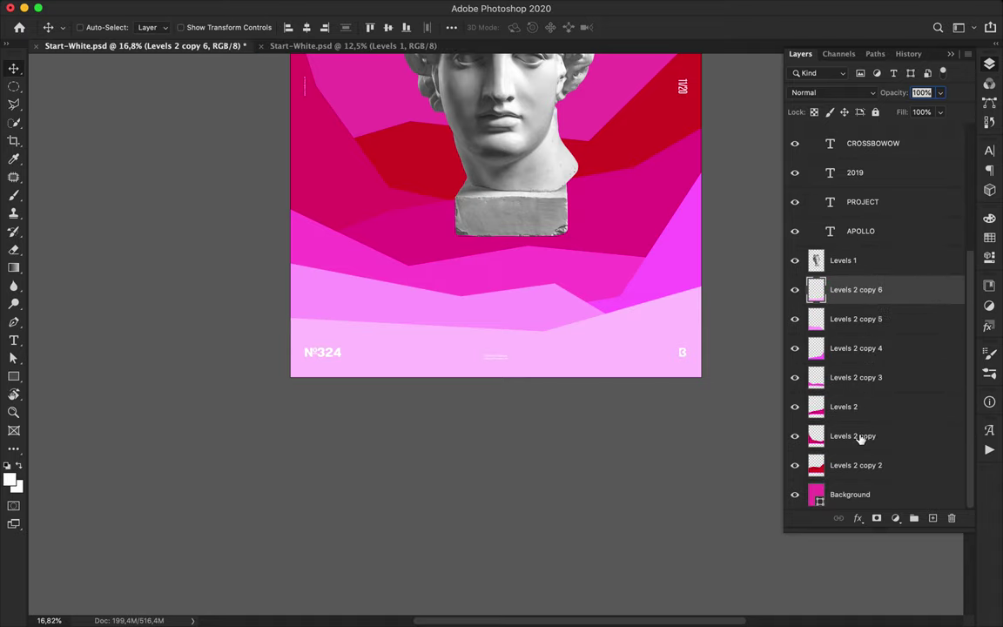
# Step: Load the red Levels 2 copy 2 shape as a selection and set the foreground to a very dark version of its sampled red
pyautogui.click(862, 470)
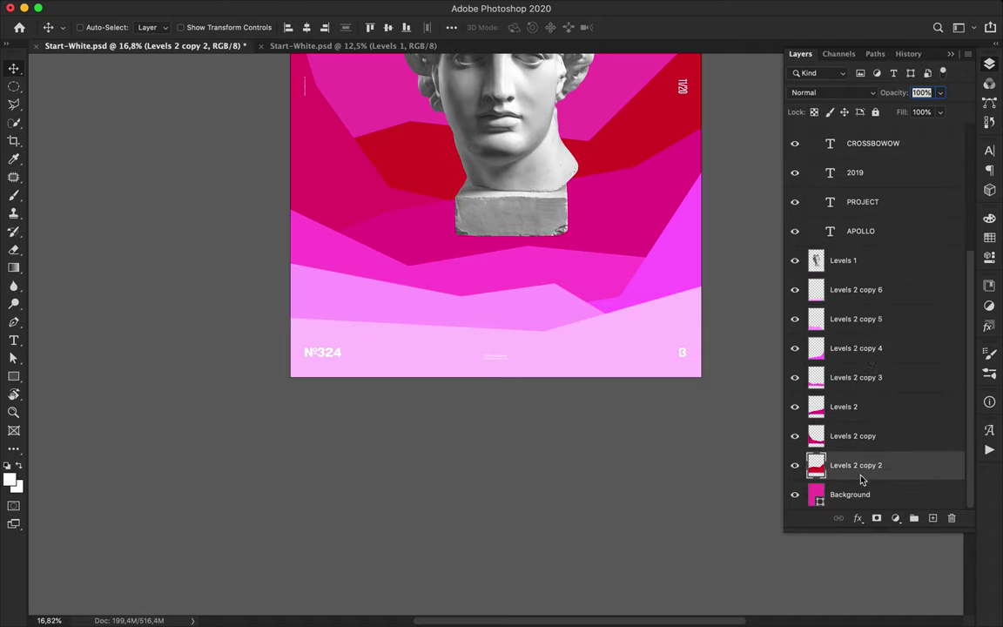
pyautogui.hotkey('ctrl', '0')
pyautogui.press('b')
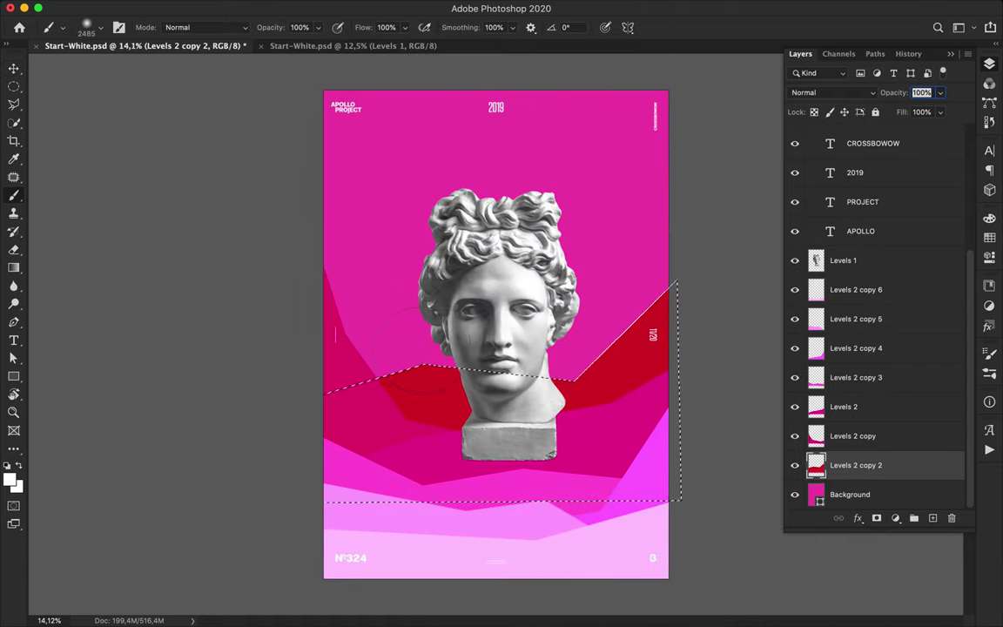
pyautogui.press('i')
pyautogui.click(418, 380)
pyautogui.click(10, 479)
pyautogui.click(693, 353)
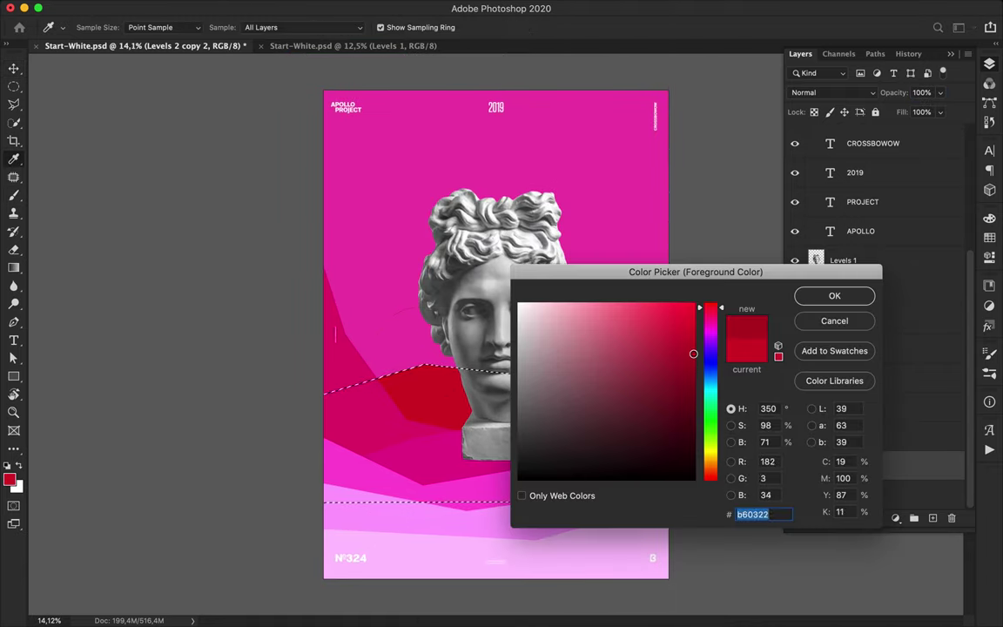
pyautogui.click(687, 446)
pyautogui.press('Return')
# Step: Try painting the selected red mountain dark directly on the Levels 2 copy 2 layer, and deselect
pyautogui.press('b')
pyautogui.moveTo(647, 324)
pyautogui.mouseDown()
pyautogui.moveTo(337, 411)
pyautogui.moveTo(671, 302)
pyautogui.mouseUp()
pyautogui.press('v')
pyautogui.press('m')
pyautogui.press('super+d')
# Step: Apply a Gaussian Blur with a radius of 182,4 pixels to the Levels 2 copy 2 layer
pyautogui.click(326, 7)
pyautogui.moveTo(332, 172)
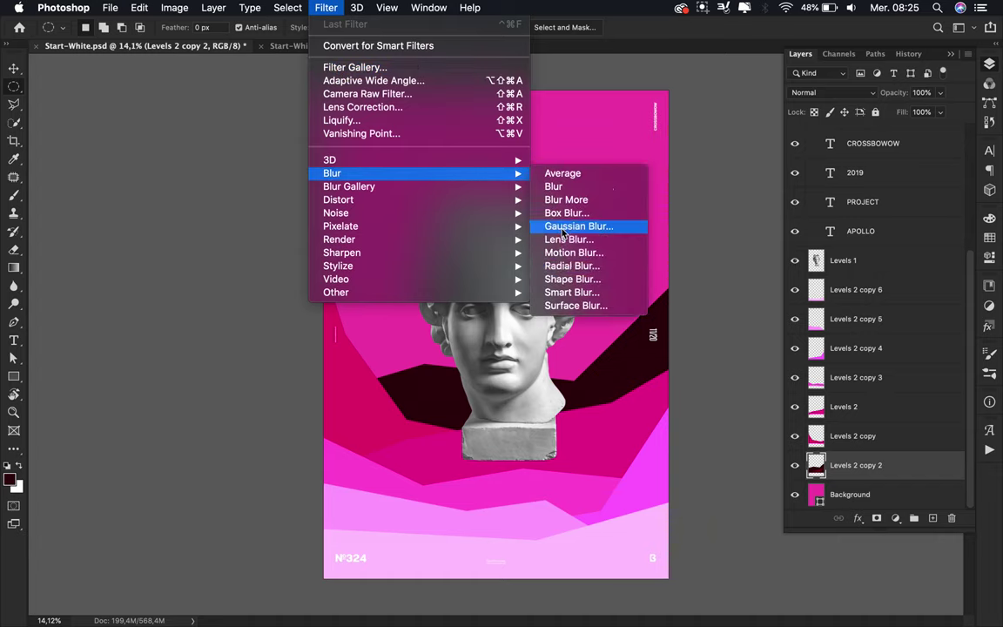
pyautogui.click(563, 229)
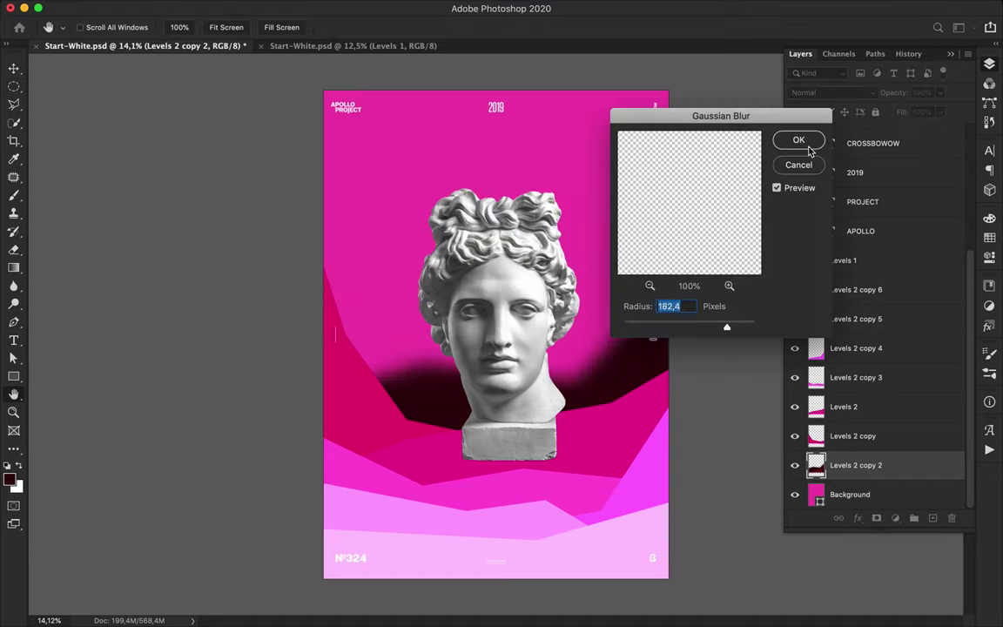
pyautogui.press('Return')
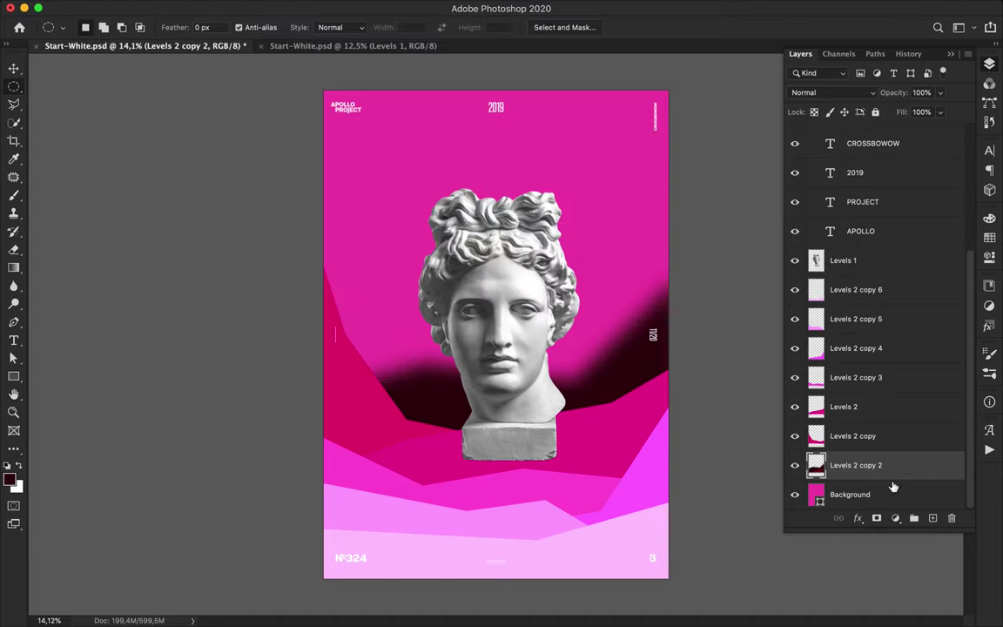
# Step: Undo the Gaussian Blur, the deselection and the dark painting on the Levels 2 copy 2 layer
pyautogui.press('super+z')
pyautogui.press('super+z')
pyautogui.press('super+z')
# Step: Add a new layer above Levels 2 copy 2 and fill the selected mountain area with the dark red using a hard round brush
pyautogui.click(933, 518)
pyautogui.press('b')
pyautogui.moveTo(683, 312)
pyautogui.mouseDown()
pyautogui.moveTo(653, 334)
pyautogui.moveTo(320, 419)
pyautogui.moveTo(329, 436)
pyautogui.mouseUp()
pyautogui.click(101, 28)
pyautogui.doubleClick(98, 199)
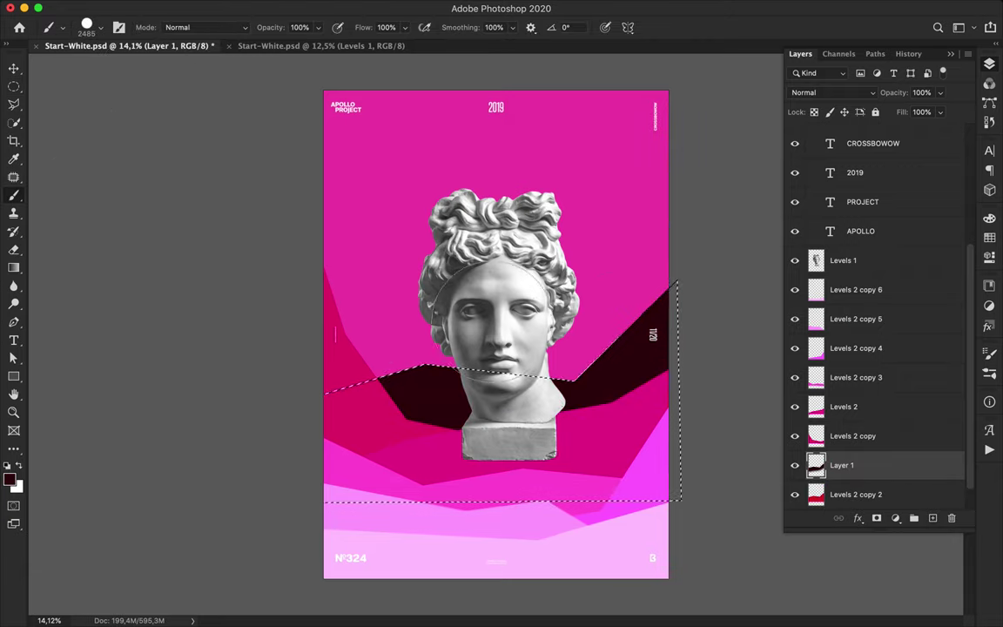
# Step: Deselect, reapply the last Gaussian Blur to Layer 1, and move that layer beneath Levels 2 copy 2
pyautogui.press('v')
pyautogui.press('super+d')
pyautogui.click(334, 6)
pyautogui.click(356, 27)
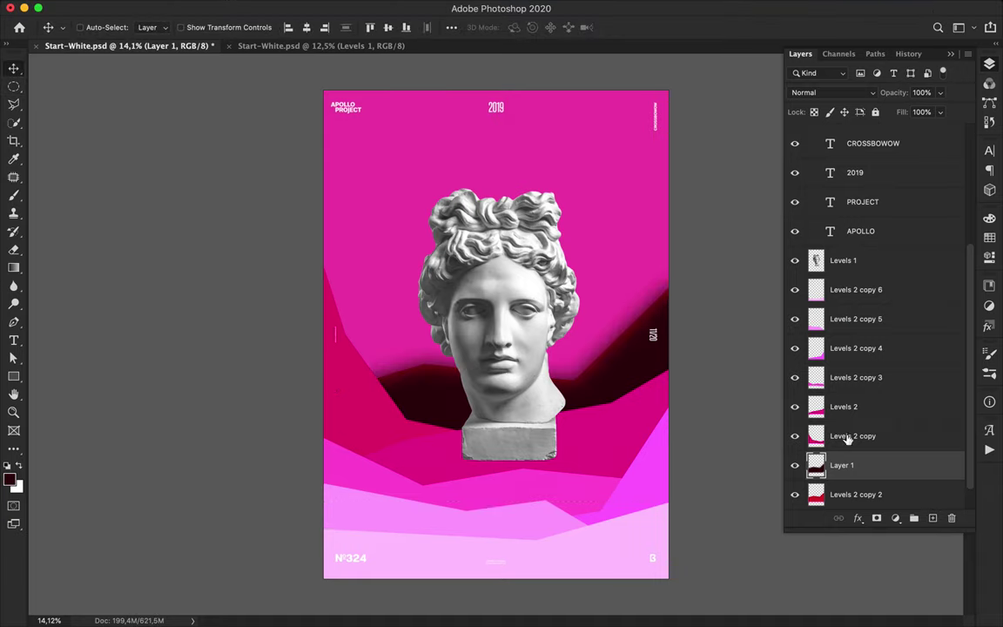
pyautogui.scroll(-1, 847, 436)
pyautogui.moveTo(857, 446); pyautogui.dragTo(859, 490)
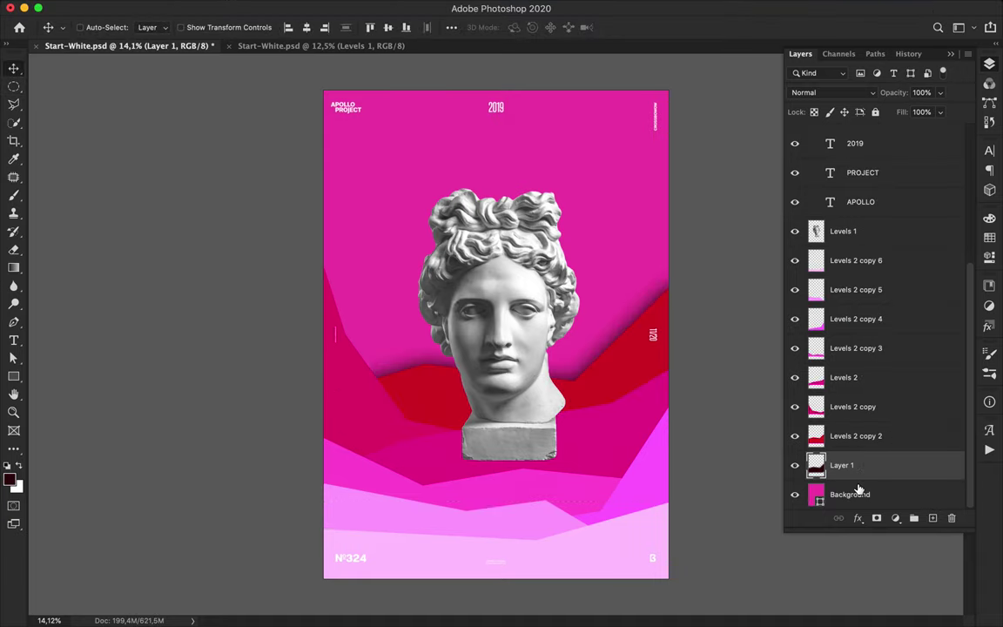
# Step: Set Layer 1's blend mode to Multiply and reduce its fill
pyautogui.click(865, 92)
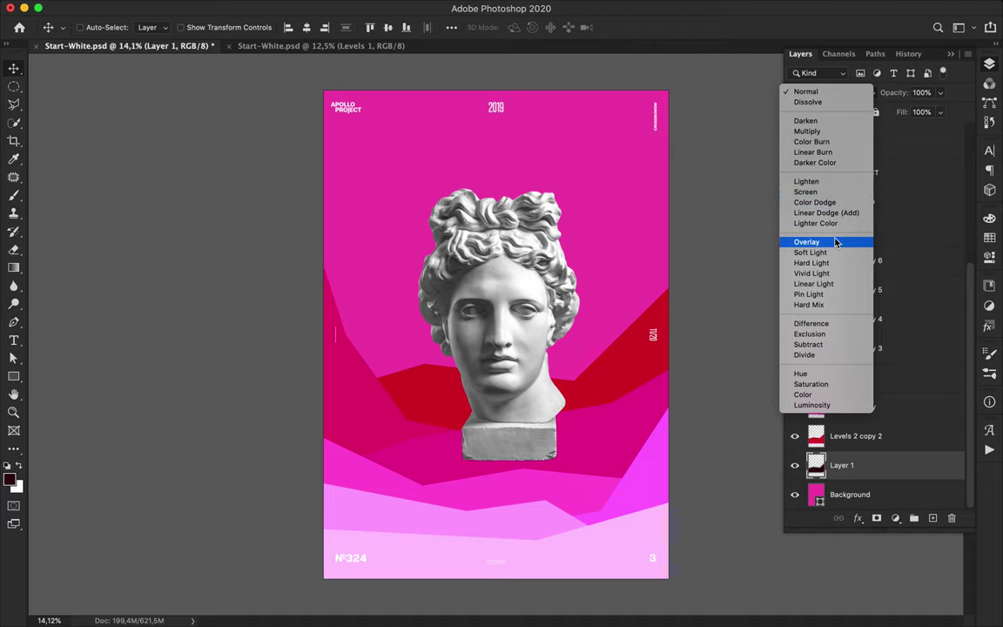
pyautogui.click(809, 131)
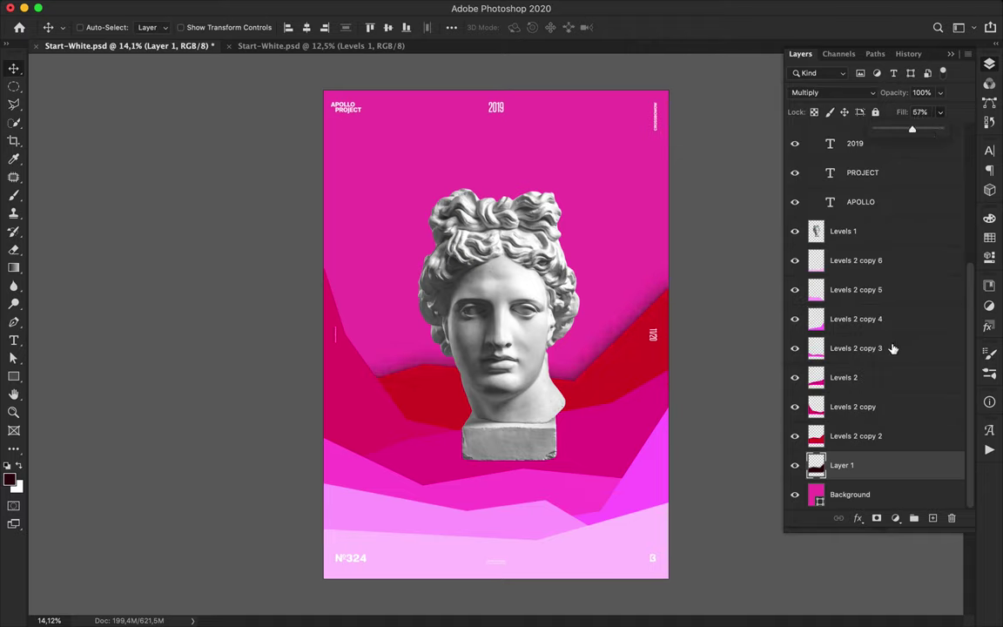
# Step: Add a new layer above Levels 2 copy, load that mountain's outline as a selection, and paint it dark red
pyautogui.click(880, 410)
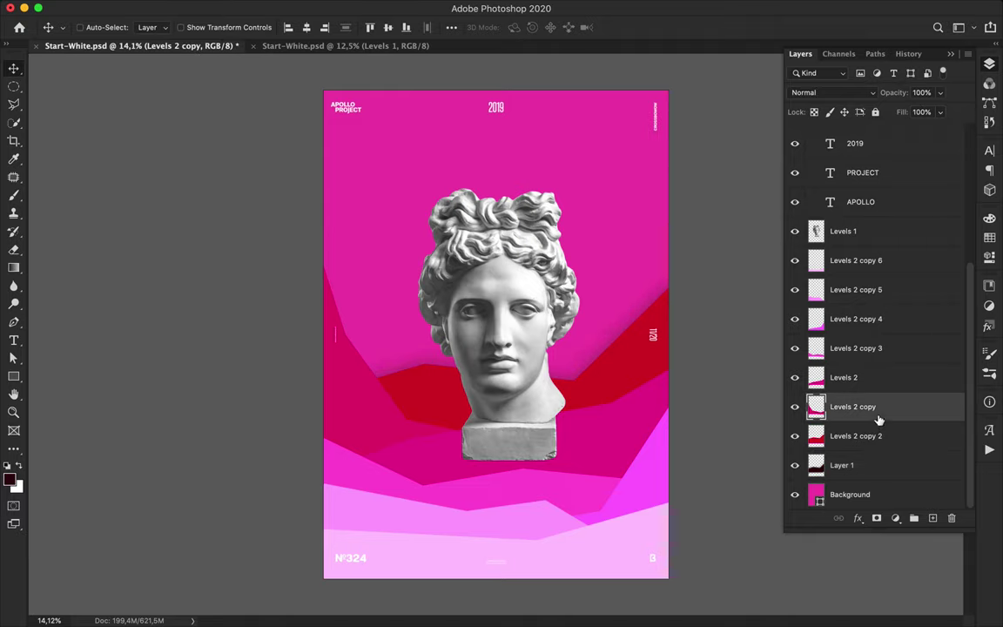
pyautogui.click(933, 519)
pyautogui.keyDown('super'); pyautogui.click(817, 436); pyautogui.keyUp('super')
pyautogui.press('b')
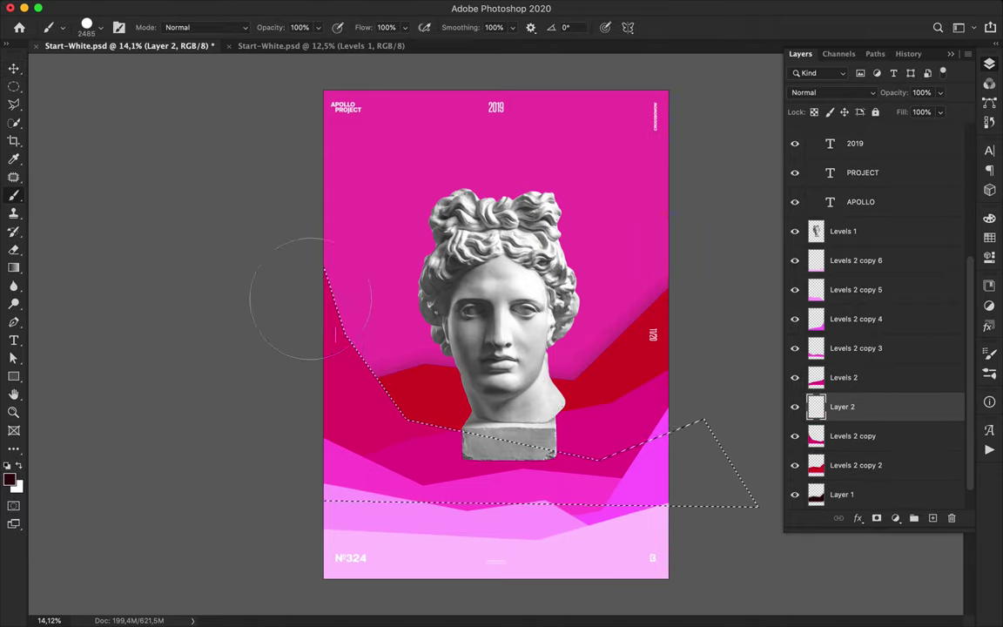
pyautogui.moveTo(314, 309)
pyautogui.mouseDown()
pyautogui.moveTo(357, 389)
pyautogui.moveTo(672, 450)
pyautogui.mouseUp()
# Step: Deselect, reapply the last Gaussian Blur to Layer 2, and move that layer beneath Levels 2 copy
pyautogui.press('super+d')
pyautogui.press('m')
pyautogui.click(326, 7)
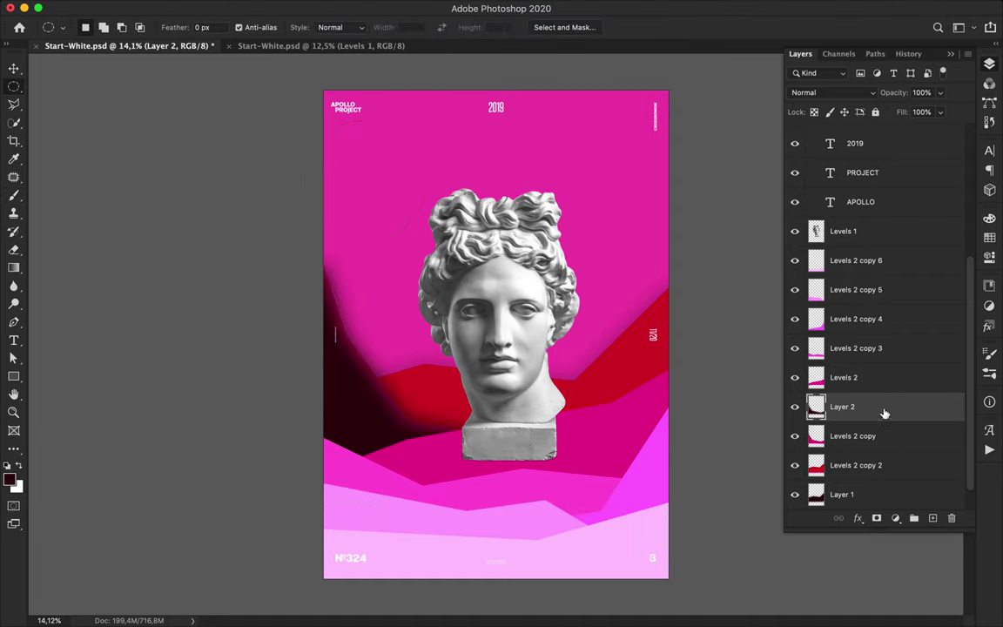
pyautogui.press('super+bracketleft')
# Step: Set Layer 2's fill to 34% and its blend mode to Multiply
pyautogui.write('34')
pyautogui.click(862, 92)
pyautogui.click(849, 131)
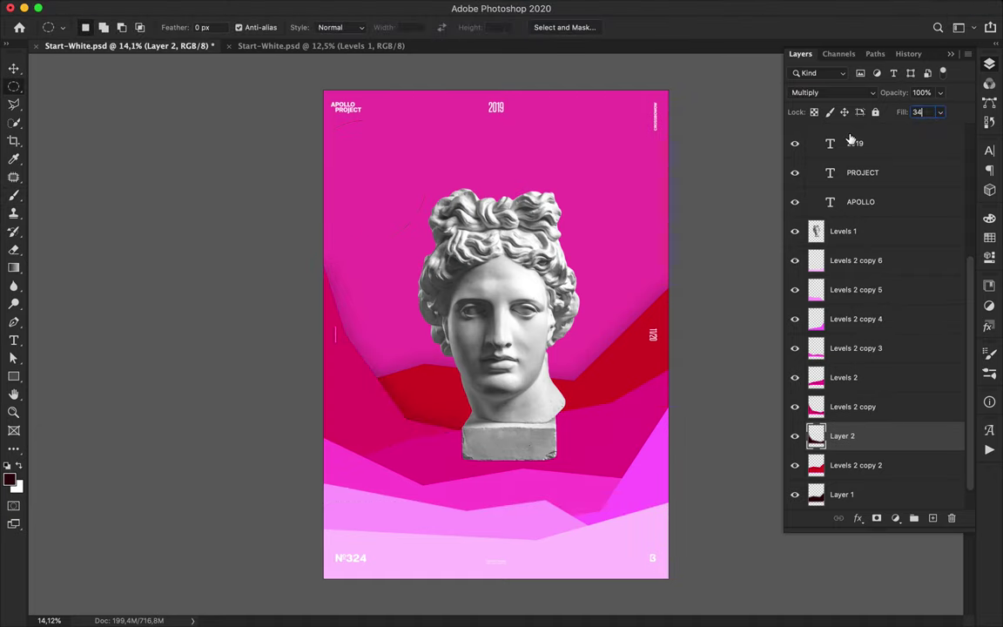
# Step: Add a new layer above Levels 2, load the Levels 2 mountain outline as a selection, and paint it dark red
pyautogui.scroll(-2, 879, 478)
pyautogui.click(854, 354)
pyautogui.click(933, 519)
pyautogui.keyDown('super'); pyautogui.click(817, 381); pyautogui.keyUp('super')
pyautogui.press('b')
pyautogui.moveTo(339, 473); pyautogui.dragTo(657, 404)
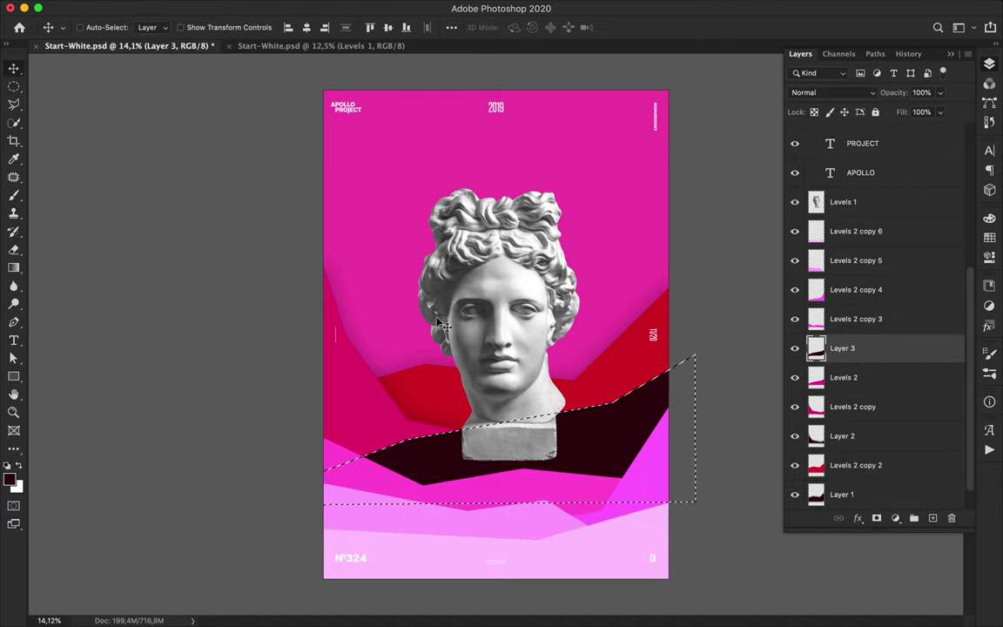
# Step: Deselect, reapply the last Gaussian Blur to Layer 3, and move that layer beneath Levels 2
pyautogui.press('super+d')
pyautogui.press('m')
pyautogui.click(327, 5)
pyautogui.click(330, 30)
pyautogui.moveTo(842, 348); pyautogui.dragTo(884, 393)
# Step: Set Layer 3's blend mode to Multiply and its fill to 34%
pyautogui.click(831, 92)
pyautogui.click(805, 129)
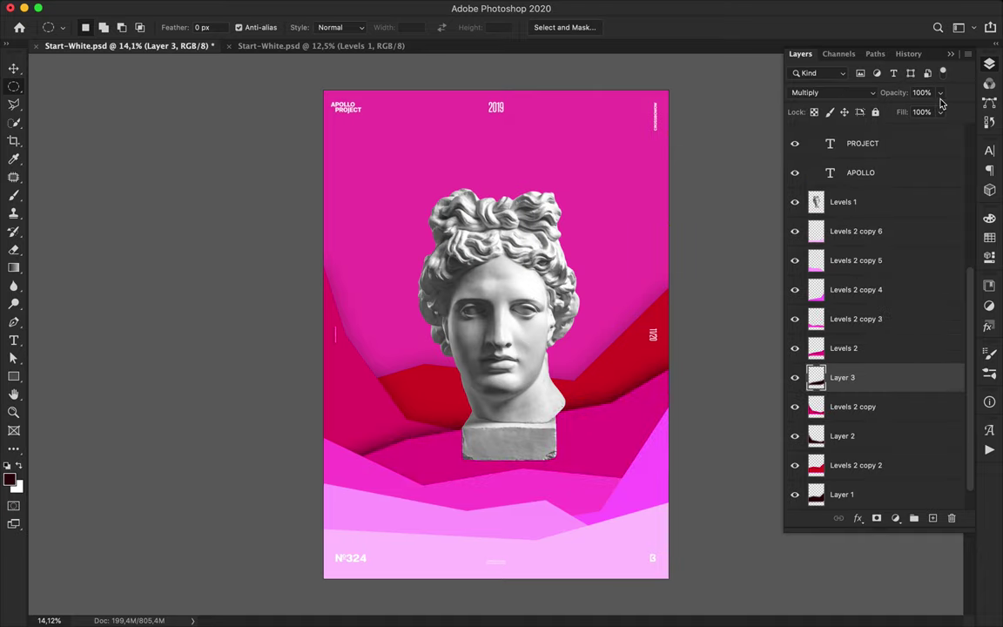
pyautogui.write('34')
pyautogui.press('Return')
pyautogui.press('v')
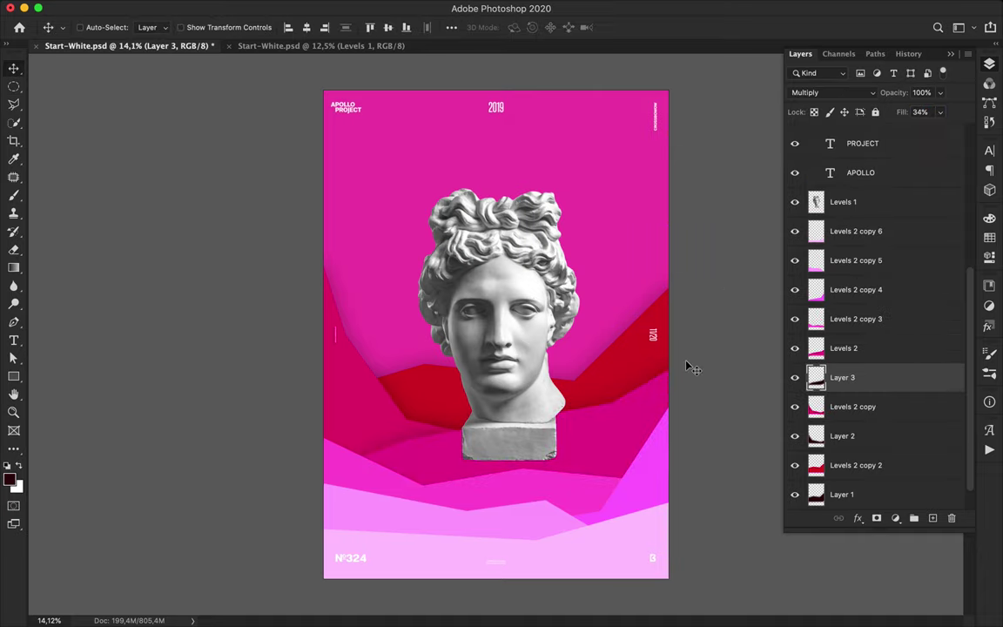
# Step: Add a new layer above Levels 2 copy 3 and fill that mountain's selected outline with dark red paint
pyautogui.click(858, 320)
pyautogui.click(932, 518)
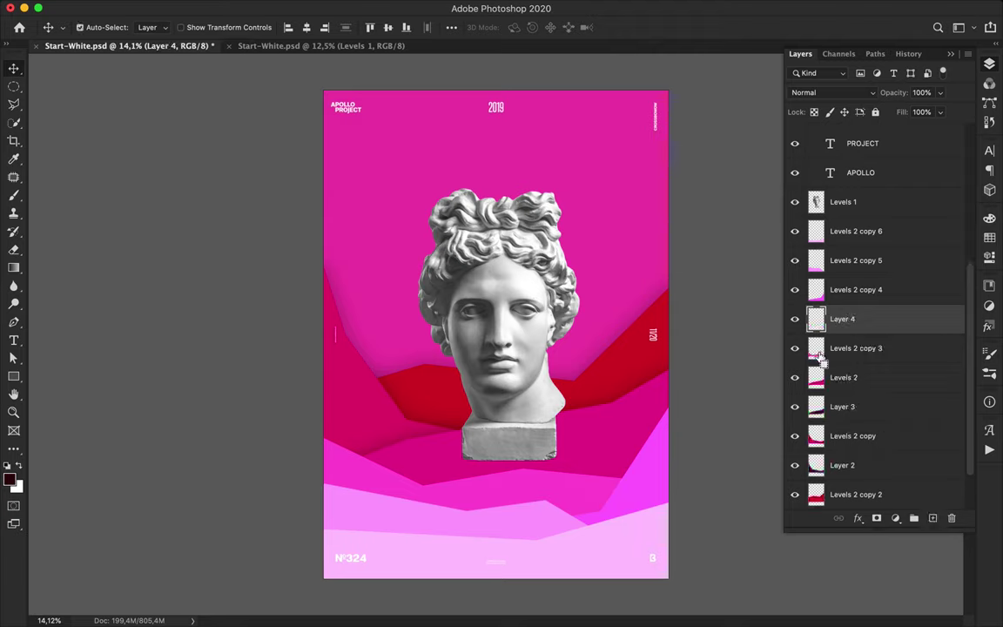
pyautogui.hotkey('ctrl', 'shift', 'd')
pyautogui.press('e')
pyautogui.press('b')
pyautogui.moveTo(339, 474)
pyautogui.mouseDown()
pyautogui.moveTo(597, 522)
pyautogui.moveTo(366, 479)
pyautogui.mouseUp()
# Step: Clear the selection and reapply the last Gaussian Blur to Layer 4
pyautogui.press('m')
pyautogui.press('super+d')
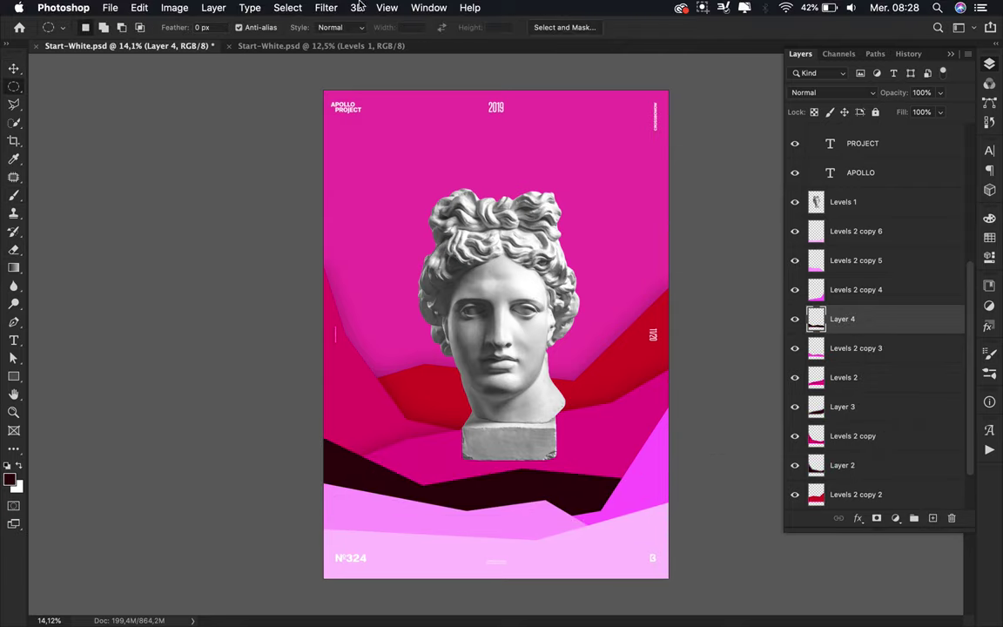
pyautogui.click(325, 9)
pyautogui.click(333, 27)
# Step: Move Layer 4 beneath Levels 2 copy 3, blending it in Multiply mode at a reduced fill
pyautogui.moveTo(879, 318); pyautogui.dragTo(889, 353)
pyautogui.click(832, 92)
pyautogui.press('Escape')
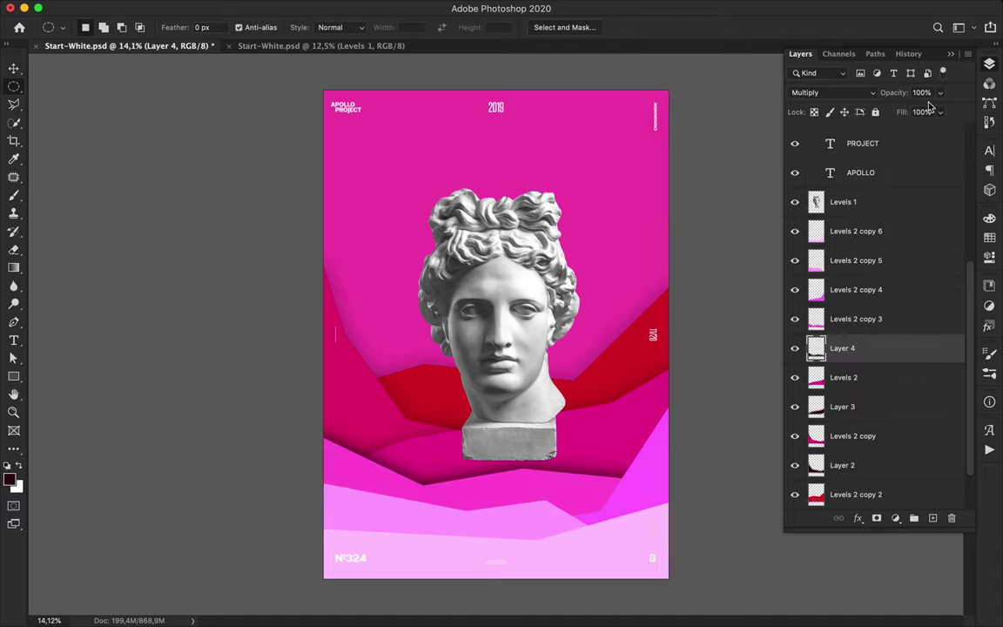
# Step: Add a new layer above Levels 2 copy 4, load that mountain's outline as a selection, and paint it dark red
pyautogui.click(873, 296)
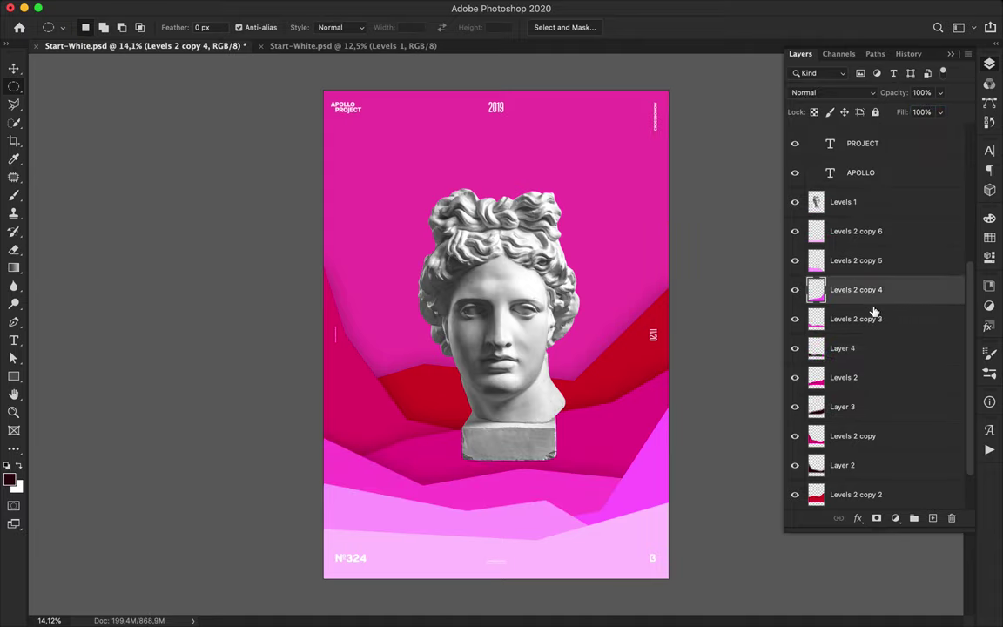
pyautogui.click(932, 518)
pyautogui.keyDown('super'); pyautogui.click(816, 319); pyautogui.keyUp('super')
pyautogui.press('e')
pyautogui.press('b')
pyautogui.moveTo(655, 440)
pyautogui.mouseDown()
pyautogui.moveTo(561, 546)
pyautogui.moveTo(643, 438)
pyautogui.mouseUp()
# Step: Deselect, reapply the last Gaussian Blur to Layer 5, and move that layer beneath Levels 2 copy 4
pyautogui.press('v')
pyautogui.hotkey('ctrl', 'd')
pyautogui.click(325, 7)
pyautogui.press('Escape')
pyautogui.moveTo(842, 290); pyautogui.dragTo(862, 329)
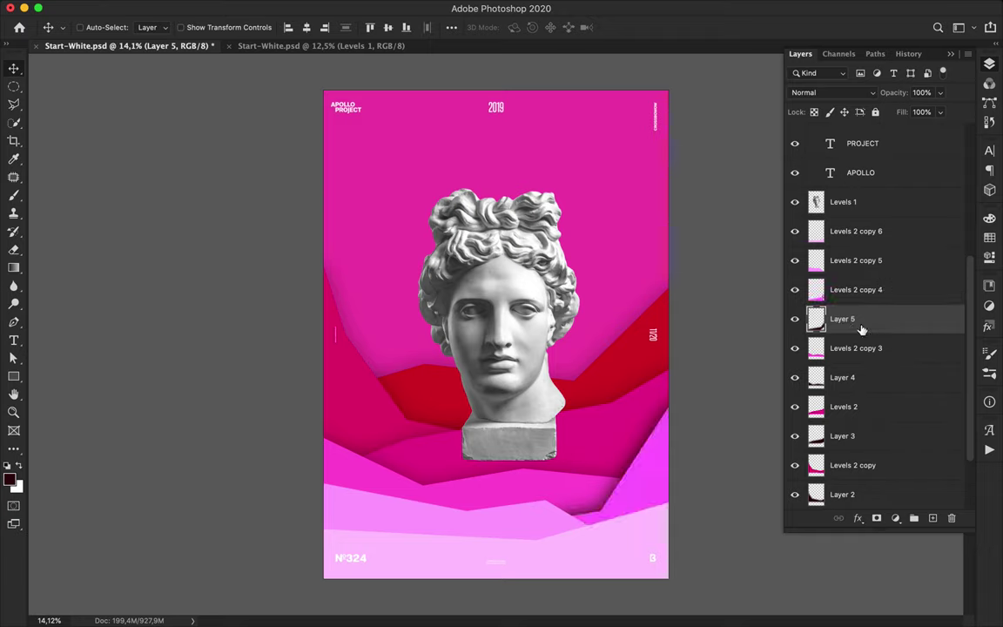
# Step: Set Layer 5's blend mode to Multiply and its fill to 34%
pyautogui.click(869, 93)
pyautogui.click(745, 128)
pyautogui.write('34')
pyautogui.press('Return')
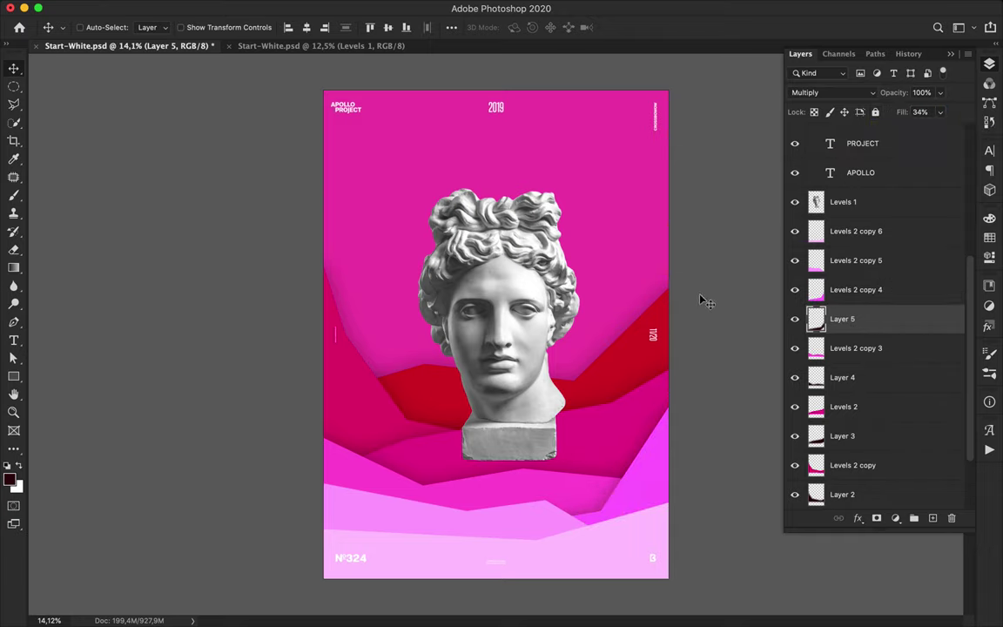
# Step: Add a new layer above Levels 2 copy 5, load that mountain's outline as a selection, and paint it dark red
pyautogui.click(851, 269)
pyautogui.click(932, 519)
pyautogui.keyDown('super'); pyautogui.click(816, 291); pyautogui.keyUp('super')
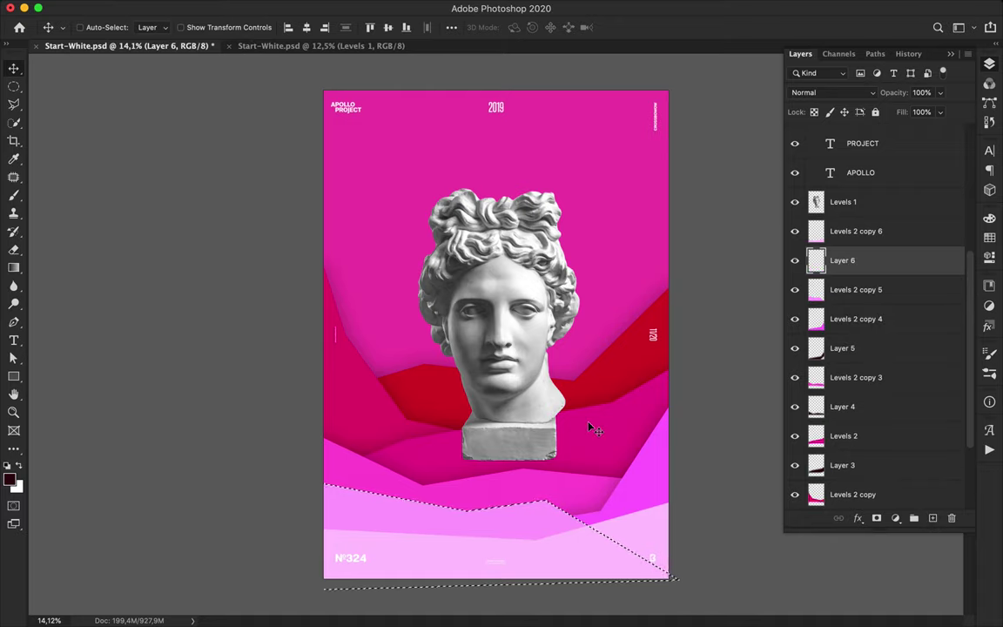
pyautogui.press('b')
pyautogui.moveTo(643, 596); pyautogui.dragTo(547, 567)
# Step: Deselect, reapply the last Gaussian Blur to Layer 6, and move that layer beneath Levels 2 copy 5
pyautogui.press('v')
pyautogui.press('m')
pyautogui.click(551, 408)
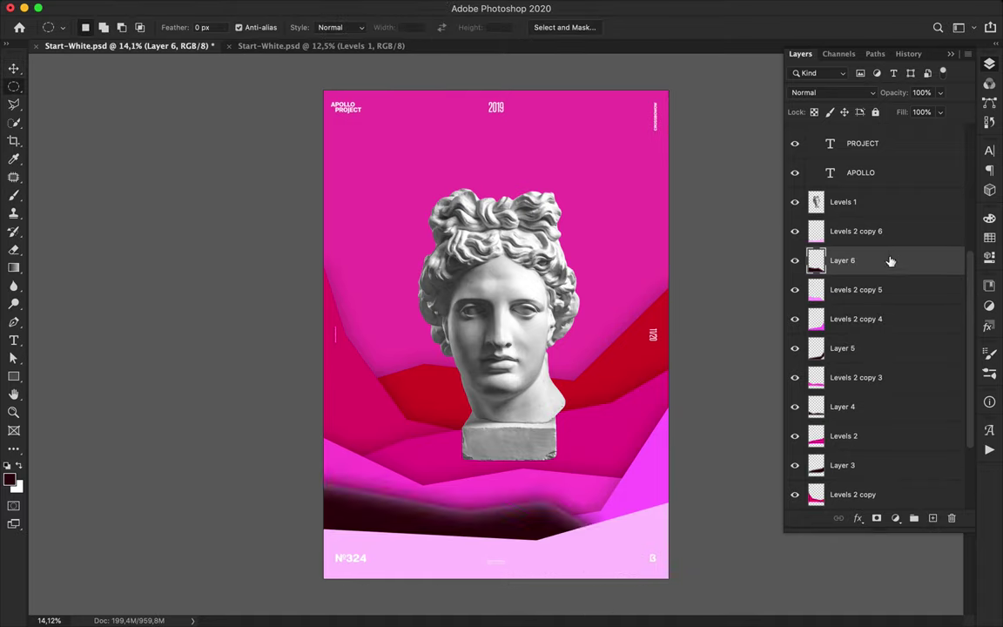
pyautogui.moveTo(889, 260); pyautogui.dragTo(889, 297)
# Step: Set Layer 6's blend mode to Multiply and its fill to 34%
pyautogui.click(832, 92)
pyautogui.click(810, 131)
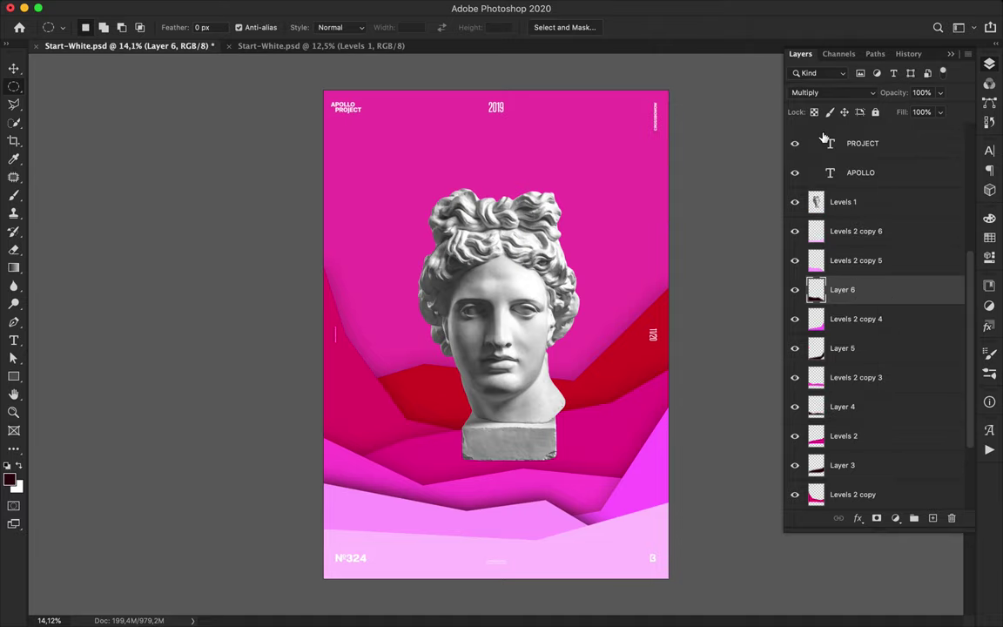
pyautogui.click(941, 93)
pyautogui.write('34')
pyautogui.press('Return')
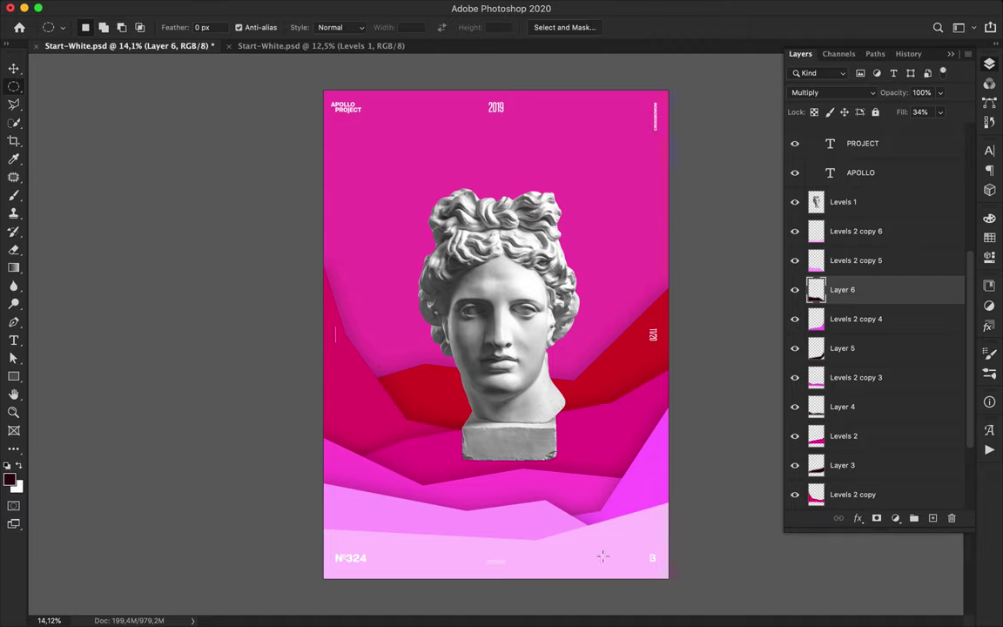
# Step: Add a new layer above Levels 2 copy 6, load that mountain's outline as a selection, and paint it dark red
pyautogui.press('v')
pyautogui.click(832, 231)
pyautogui.press('alt+shift+super+n')
pyautogui.click(819, 261)
pyautogui.keyDown('super'); pyautogui.click(819, 261); pyautogui.keyUp('super')
pyautogui.press('b')
pyautogui.moveTo(669, 583)
pyautogui.mouseDown()
pyautogui.moveTo(280, 560)
pyautogui.moveTo(575, 570)
pyautogui.mouseUp()
# Step: Deselect, reapply the last Gaussian Blur to Layer 7, and move that layer beneath Levels 2 copy 6
pyautogui.press('v')
pyautogui.press('m')
pyautogui.click(579, 452)
pyautogui.click(326, 7)
pyautogui.click(344, 43)
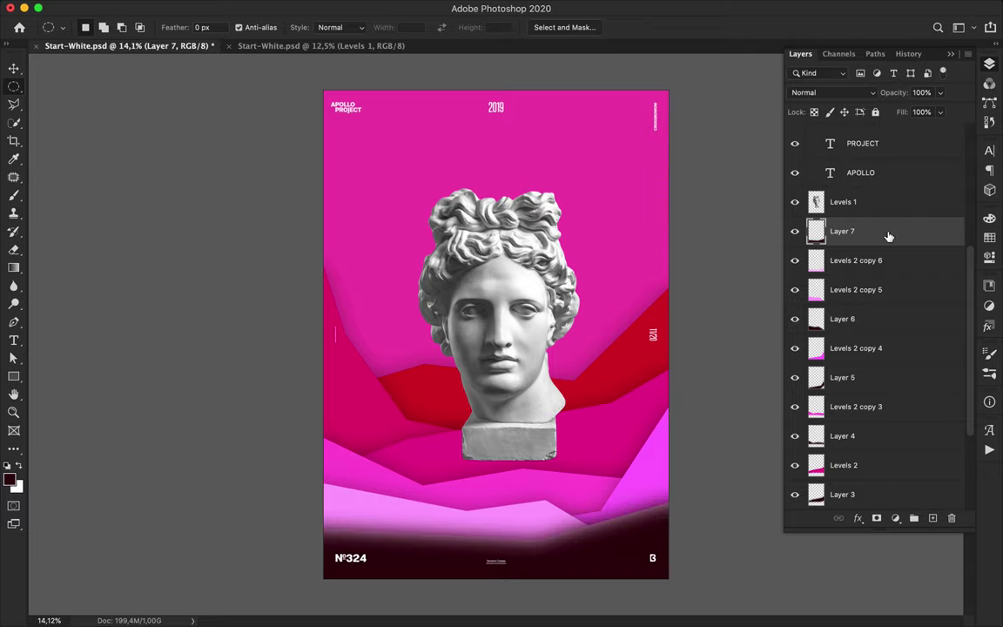
pyautogui.moveTo(888, 235); pyautogui.dragTo(879, 272)
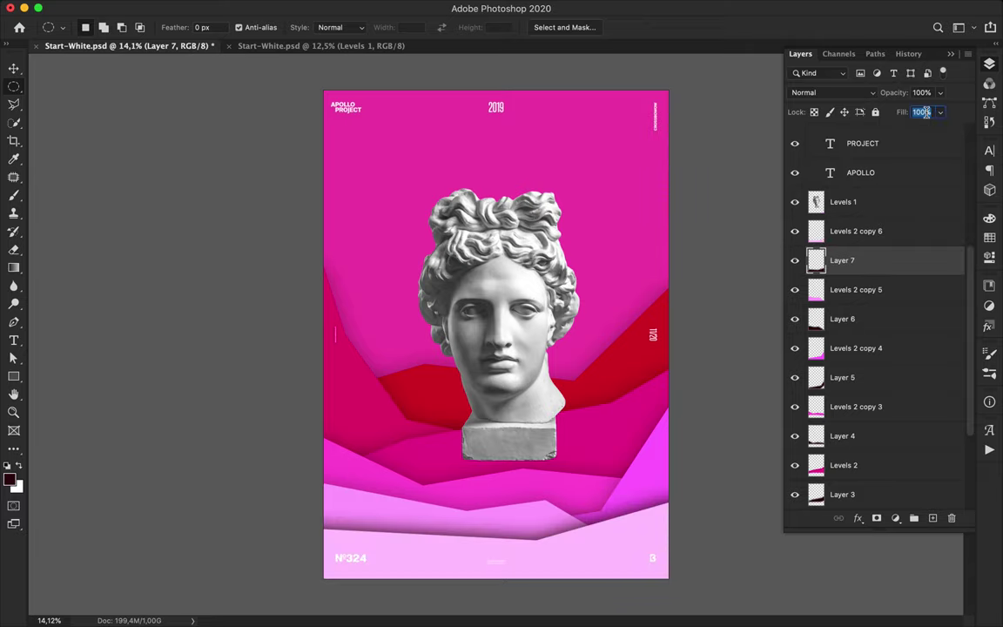
# Step: Set Layer 7's fill to 34% and its blend mode to Multiply
pyautogui.click(923, 111)
pyautogui.write('34')
pyautogui.click(829, 93)
pyautogui.click(819, 130)
# Step: Draw an angular Pen path around the statue's eyes on the Levels 1 layer and convert it to a selection
pyautogui.press('v')
pyautogui.press('p')
pyautogui.press('v')
pyautogui.click(451, 251)
pyautogui.press('p')
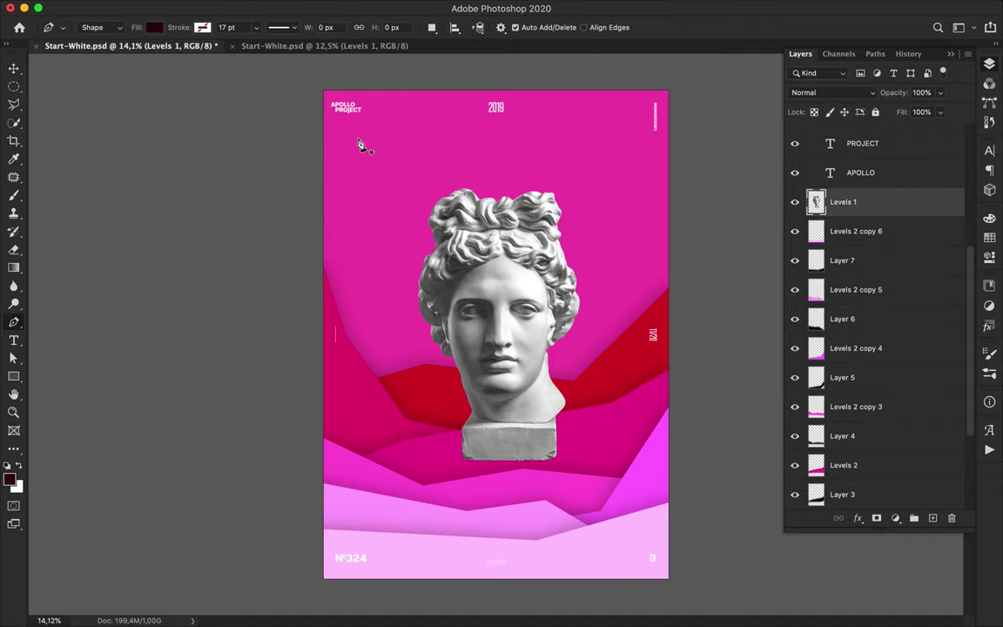
pyautogui.click(120, 29)
pyautogui.click(94, 43)
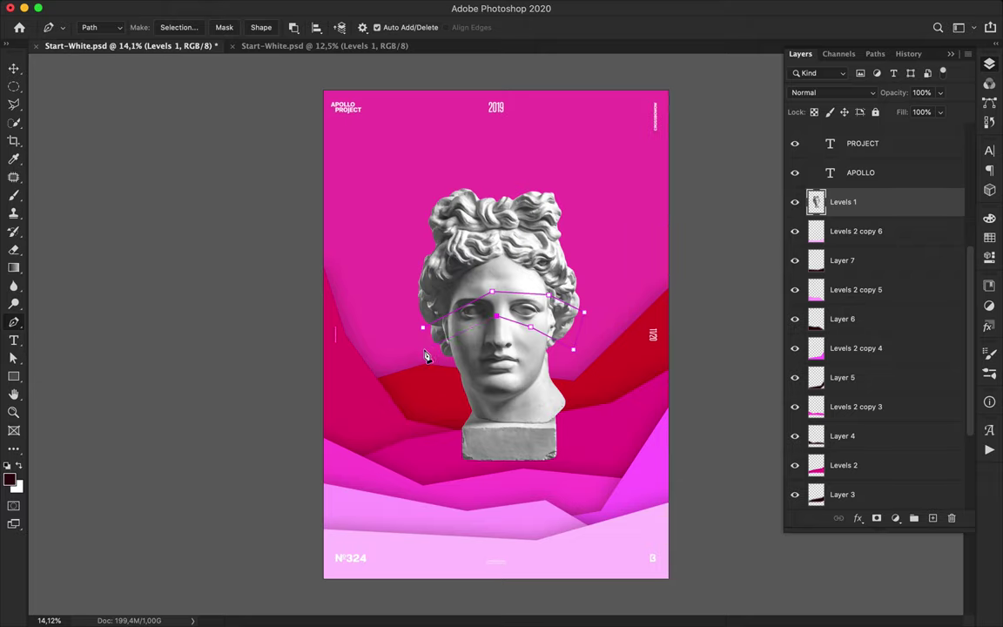
pyautogui.click(178, 27)
pyautogui.press('Return')
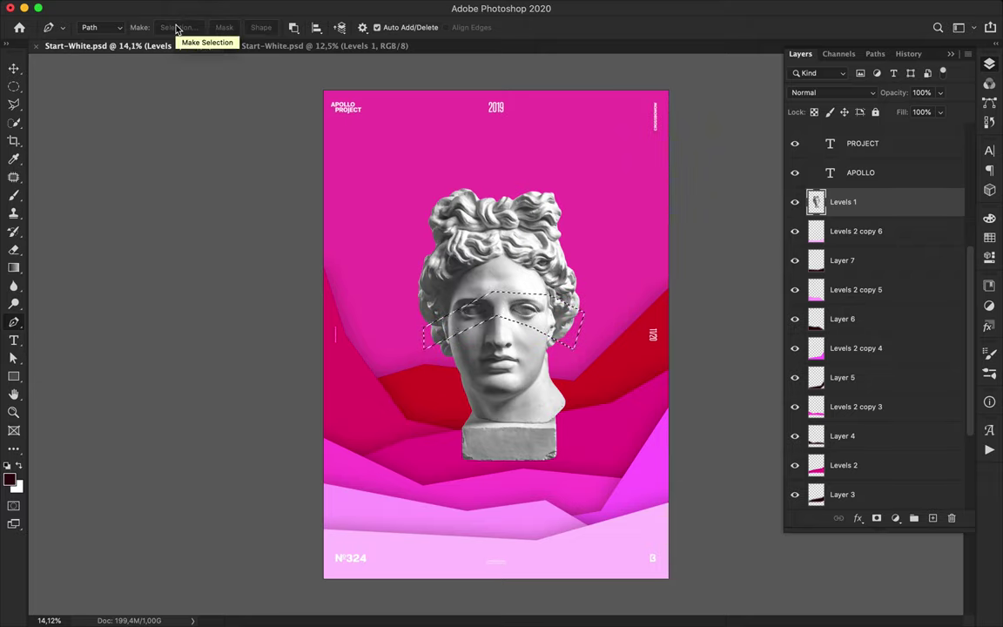
# Step: Copy the selected eye strip to a new layer and move it down over the mountains right of the statue base
pyautogui.press('super+j')
pyautogui.press('v')
pyautogui.moveTo(508, 294); pyautogui.dragTo(595, 433)
# Step: Place the eye strip layer between Layer 5 and Levels 2 copy 3, tucking the strip behind the right-hand mountain
pyautogui.moveTo(842, 201); pyautogui.dragTo(886, 479)
pyautogui.moveTo(566, 431); pyautogui.dragTo(612, 454)
pyautogui.moveTo(909, 473); pyautogui.dragTo(896, 405)
pyautogui.moveTo(663, 447)
pyautogui.mouseDown()
pyautogui.moveTo(615, 422)
pyautogui.moveTo(655, 460)
pyautogui.mouseUp()
# Step: Outline a vertical slice of the statue's hair and face with the Pen tool, select it, and copy it to a new layer
pyautogui.click(519, 343)
pyautogui.press('p')
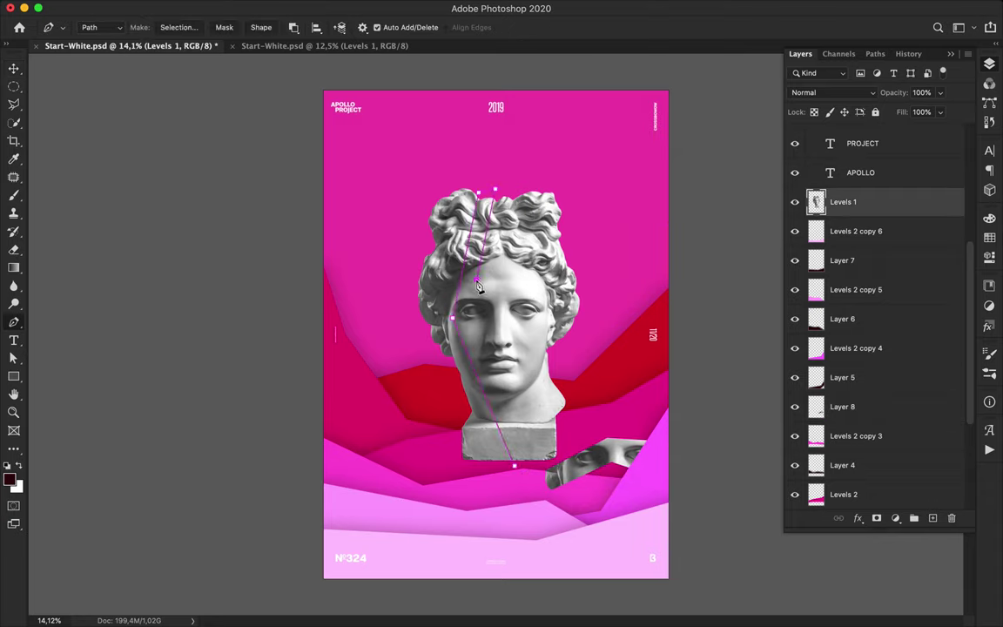
pyautogui.click(178, 27)
pyautogui.click(537, 242)
pyautogui.press('super+j')
pyautogui.press('v')
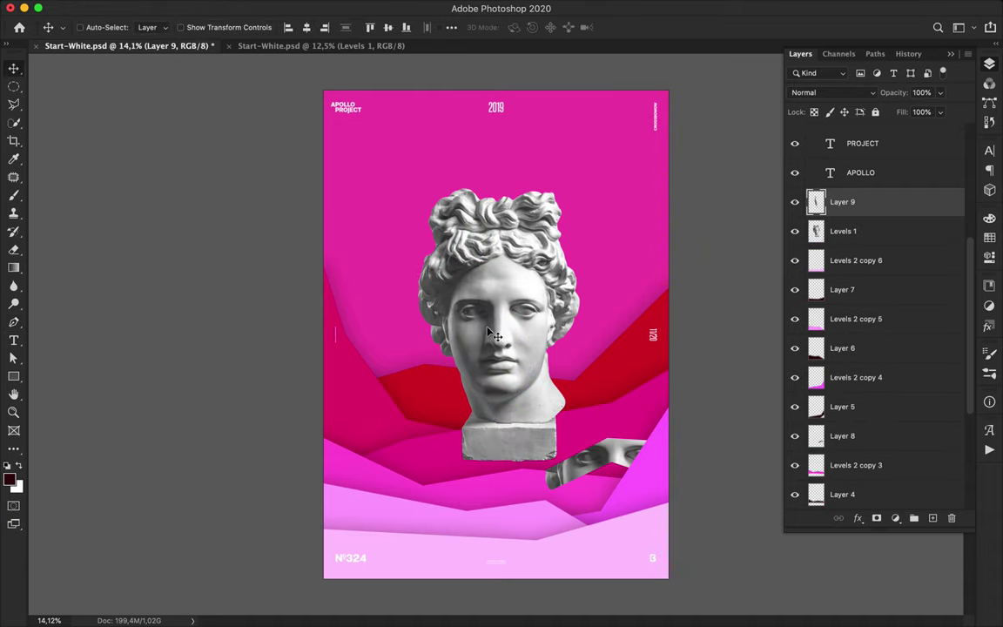
# Step: Move the face slice over the lower-left mountains beneath Layer 5, and shift the statue head to the poster's upper right
pyautogui.moveTo(488, 336); pyautogui.dragTo(444, 408)
pyautogui.moveTo(859, 204); pyautogui.dragTo(859, 418)
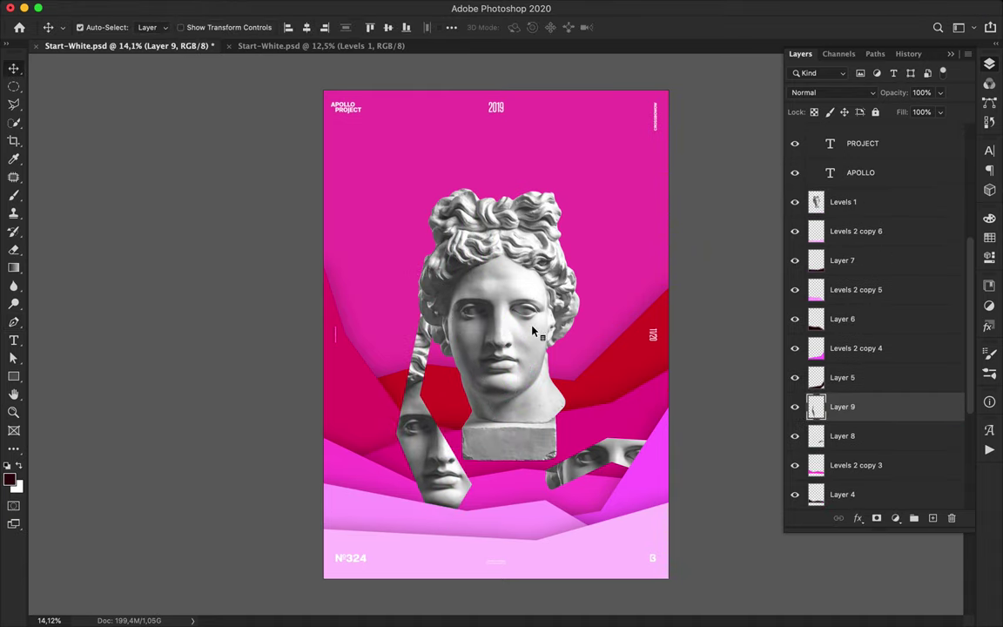
pyautogui.moveTo(532, 331); pyautogui.dragTo(631, 287)
# Step: Reorder the face slice layer between Layer 4 and Levels 2 and reposition the slice behind the pink mountain
pyautogui.moveTo(409, 409); pyautogui.dragTo(448, 414)
pyautogui.moveTo(828, 409); pyautogui.dragTo(830, 478)
pyautogui.scroll(-5, 884, 427)
pyautogui.moveTo(844, 315); pyautogui.dragTo(846, 383)
pyautogui.moveTo(841, 395); pyautogui.dragTo(849, 324)
pyautogui.moveTo(460, 410); pyautogui.dragTo(438, 447)
# Step: Scale down the eye strip with Free Transform and reposition it behind the right-hand mountain
pyautogui.moveTo(594, 472); pyautogui.dragTo(596, 482)
pyautogui.keyDown('super'); pyautogui.click(613, 474); pyautogui.keyUp('super')
pyautogui.keyDown('super'); pyautogui.click(594, 463); pyautogui.keyUp('super')
pyautogui.press('super+t')
pyautogui.moveTo(546, 509); pyautogui.dragTo(591, 494)
pyautogui.moveTo(616, 482); pyautogui.dragTo(585, 479)
pyautogui.press('Return')
# Step: Nudge the face slice slightly down and right, and hide the statue head layer Levels 1
pyautogui.keyDown('super'); pyautogui.click(427, 451); pyautogui.keyUp('super')
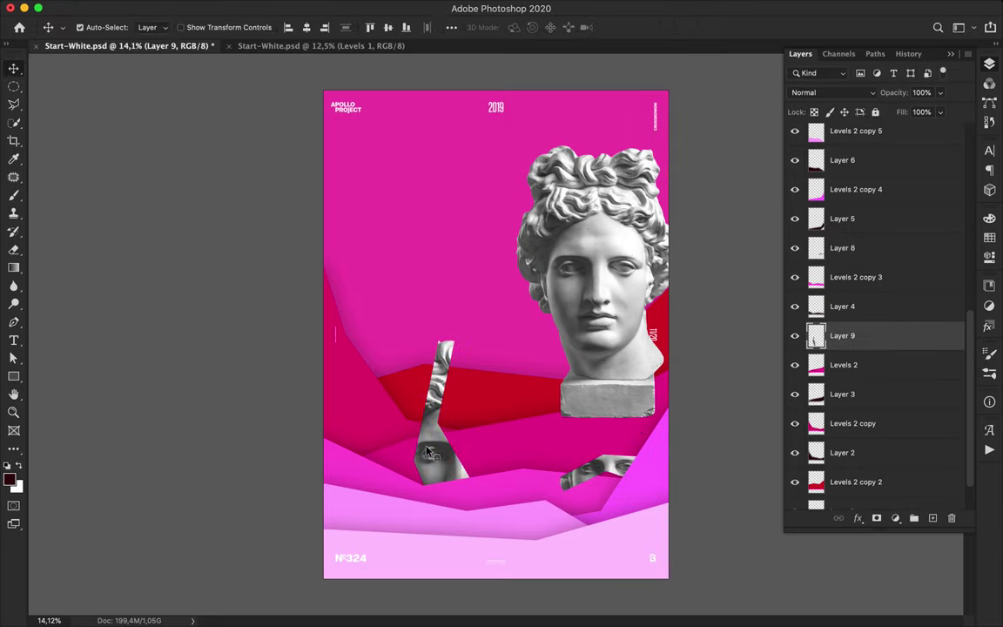
pyautogui.moveTo(429, 452); pyautogui.dragTo(449, 466)
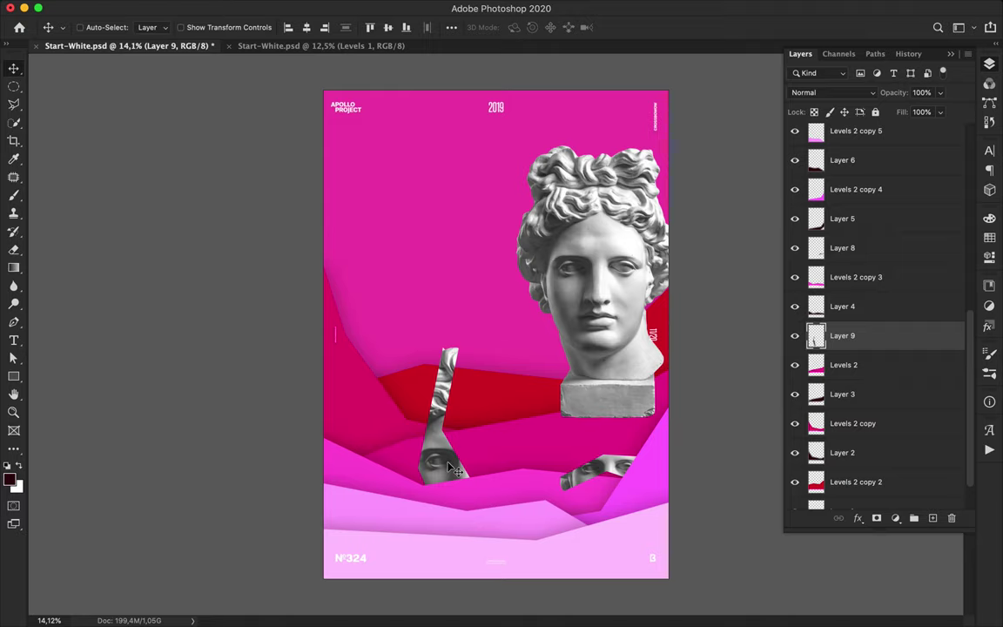
pyautogui.click(600, 367)
pyautogui.click(794, 137)
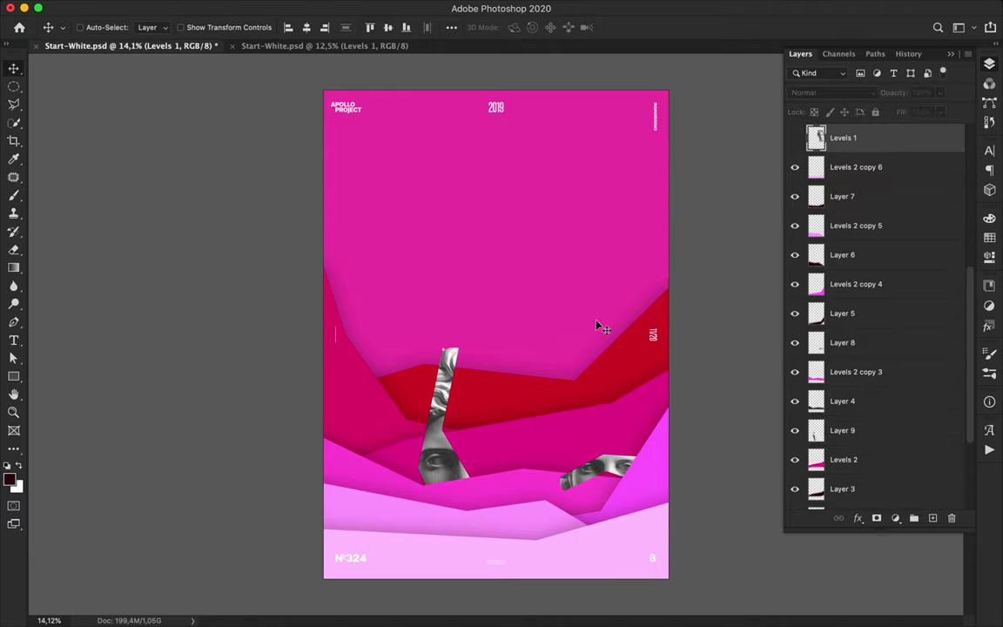
# Step: Set up the Rectangle tool with no fill and a white 8 pt stroke
pyautogui.press('u')
pyautogui.click(154, 27)
pyautogui.click(73, 53)
pyautogui.click(202, 27)
pyautogui.click(163, 101)
pyautogui.click(237, 27)
pyautogui.press('Down')
pyautogui.press('Down')
pyautogui.press('Down')
pyautogui.press('Down')
pyautogui.press('Down')
pyautogui.press('Down')
pyautogui.press('Down')
pyautogui.press('Down')
pyautogui.press('Down')
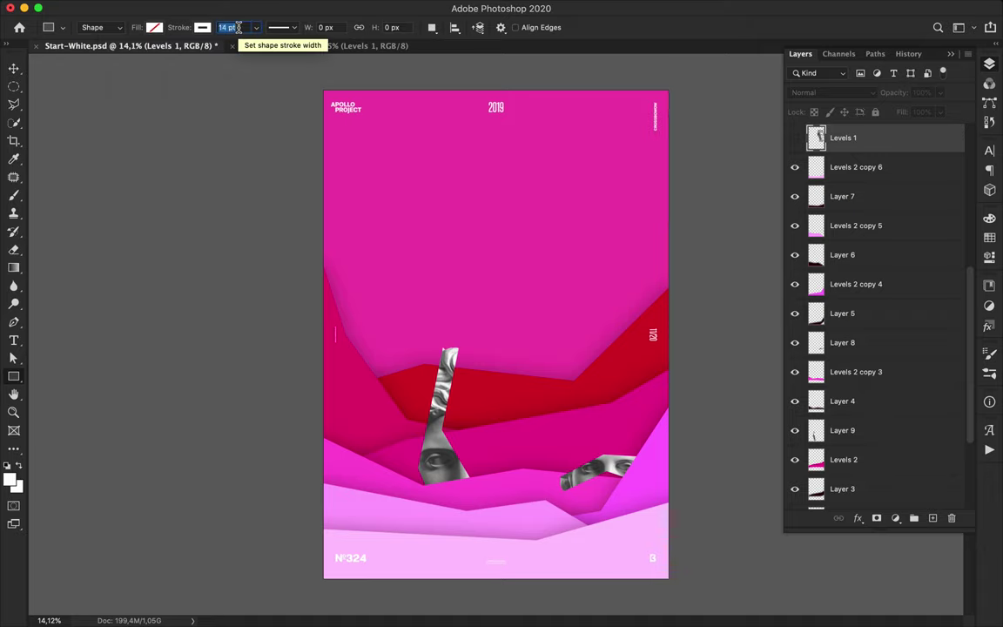
# Step: Draw a rectangle frame about 6529 × 2157 px across the upper poster and centre it horizontally
pyautogui.moveTo(334, 141); pyautogui.dragTo(656, 247)
pyautogui.press('v')
pyautogui.click(451, 28)
pyautogui.click(409, 67)
pyautogui.click(640, 118)
# Step: Add the text "APOLLO" above the rectangle frame, between the APOLLO PROJECT heading and 2019
pyautogui.press('t')
pyautogui.press('t')
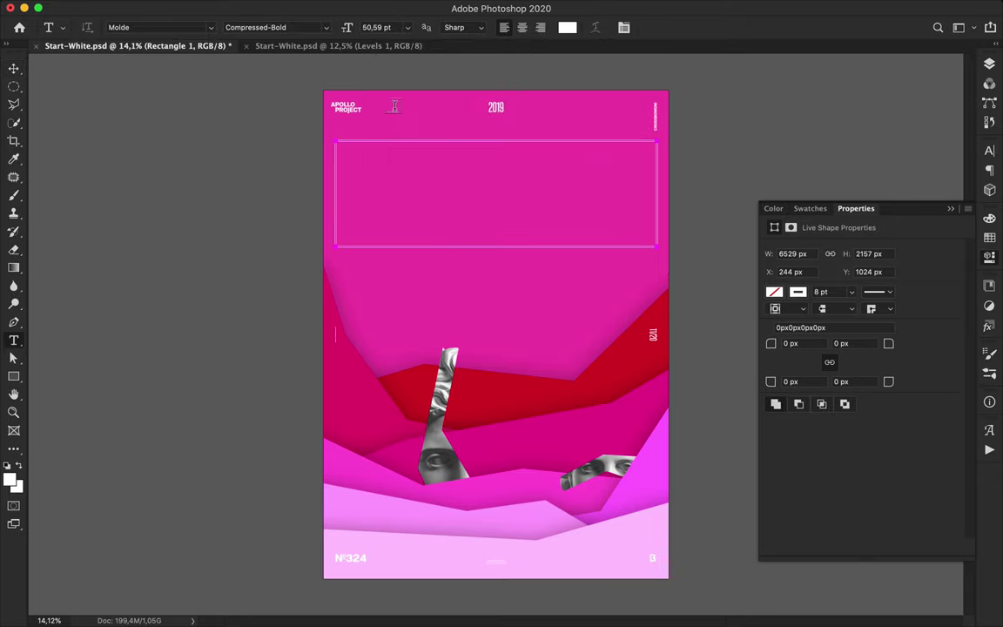
pyautogui.click(394, 106)
pyautogui.write('APOLLO')
pyautogui.press('super+Return')
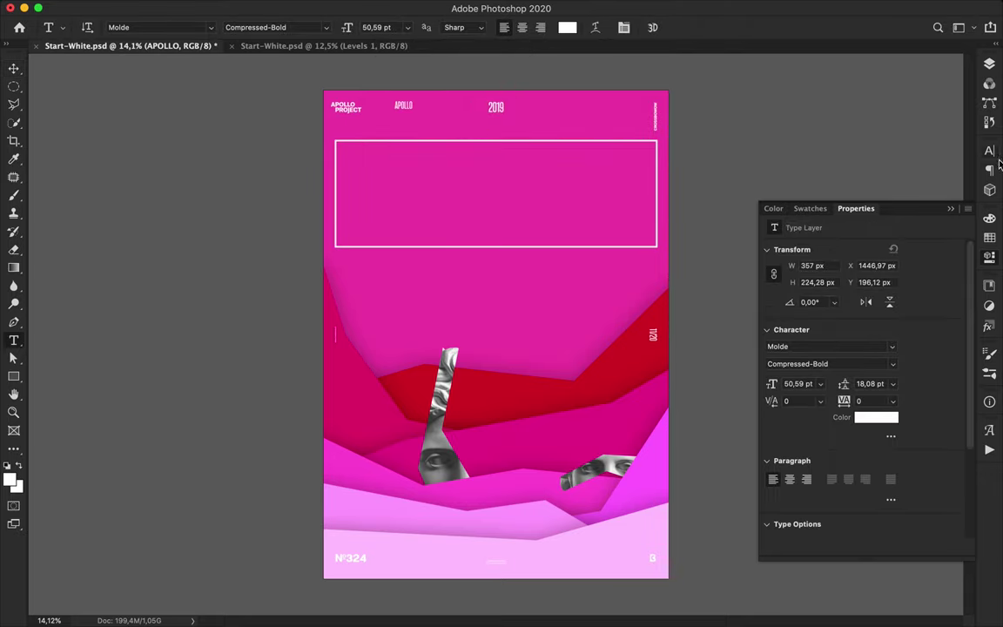
# Step: Set the new APOLLO text's font size to 100 pt
pyautogui.click(989, 151)
pyautogui.click(870, 183)
pyautogui.write('100')
pyautogui.press('Return')
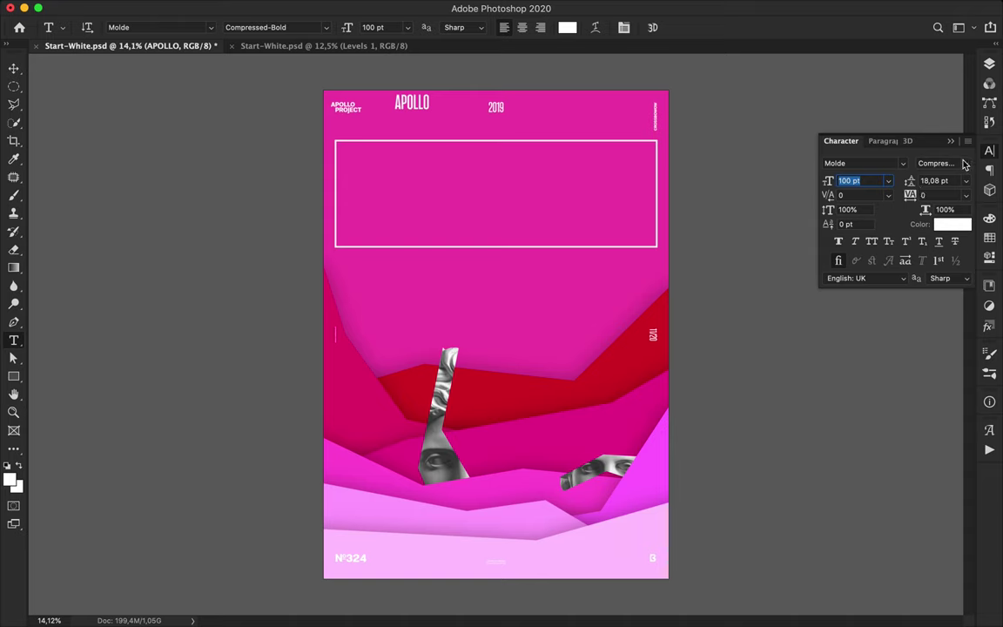
# Step: Change the new APOLLO text to Medium style and move it into the upper-left corner of the rectangle frame
pyautogui.click(962, 163)
pyautogui.scroll(-1, 904, 397)
pyautogui.click(897, 486)
pyautogui.write('vv')
pyautogui.moveTo(437, 103); pyautogui.dragTo(389, 165)
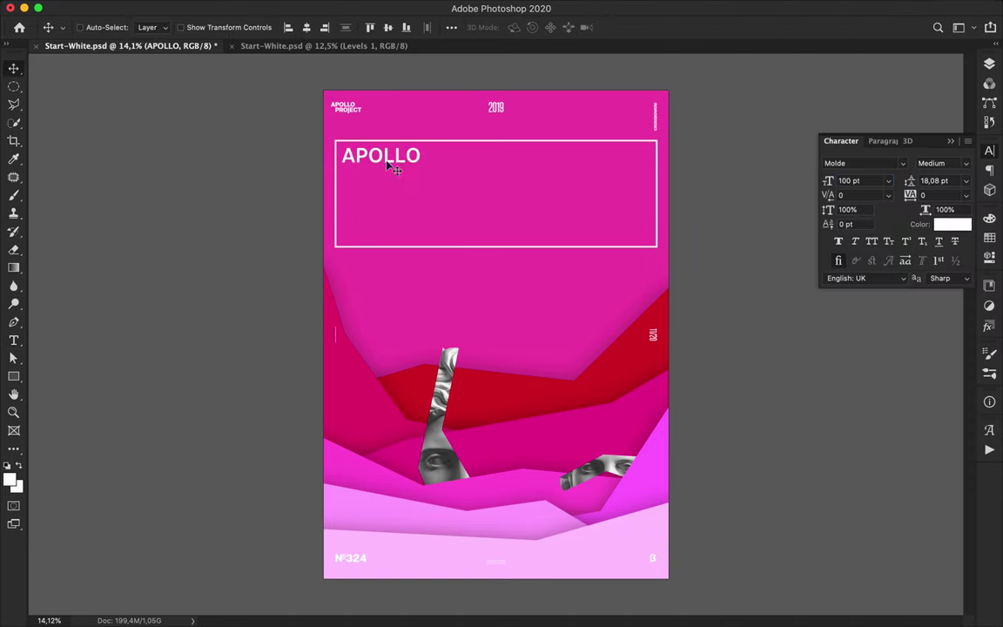
# Step: Spread the APOLLO letters across the frame's width by setting the tracking to 2240
pyautogui.write('1200')
pyautogui.press('Return')
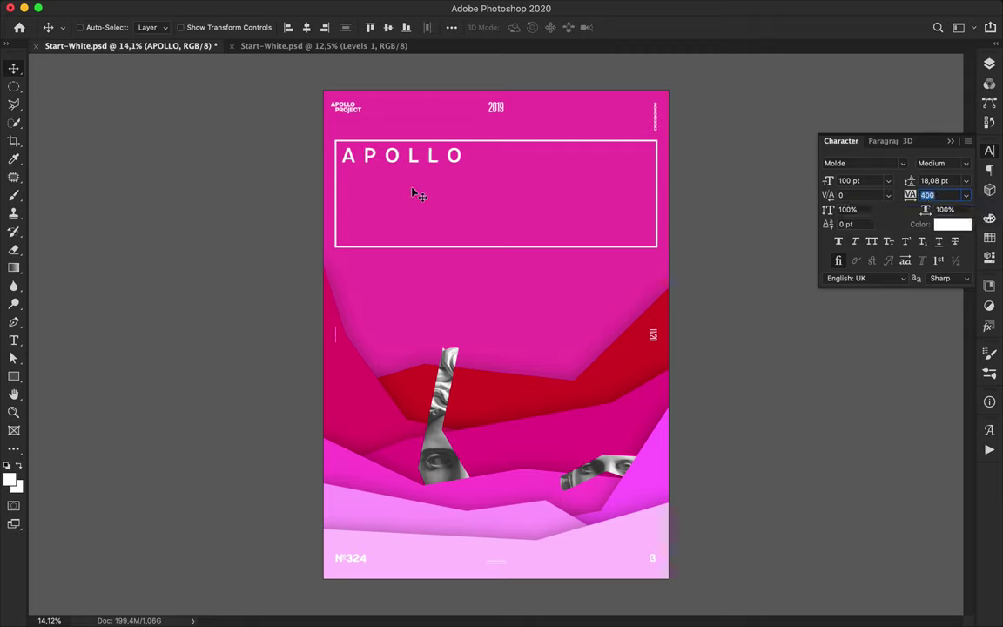
pyautogui.hotkey('shift', 'Up')
pyautogui.hotkey('shift', 'Up')
pyautogui.hotkey('shift', 'Up')
pyautogui.hotkey('shift', 'Up')
pyautogui.hotkey('shift', 'Up')
pyautogui.hotkey('shift', 'Up')
pyautogui.hotkey('shift', 'Up')
pyautogui.hotkey('shift', 'Up')
pyautogui.hotkey('shift', 'Up')
pyautogui.hotkey('shift', 'Up')
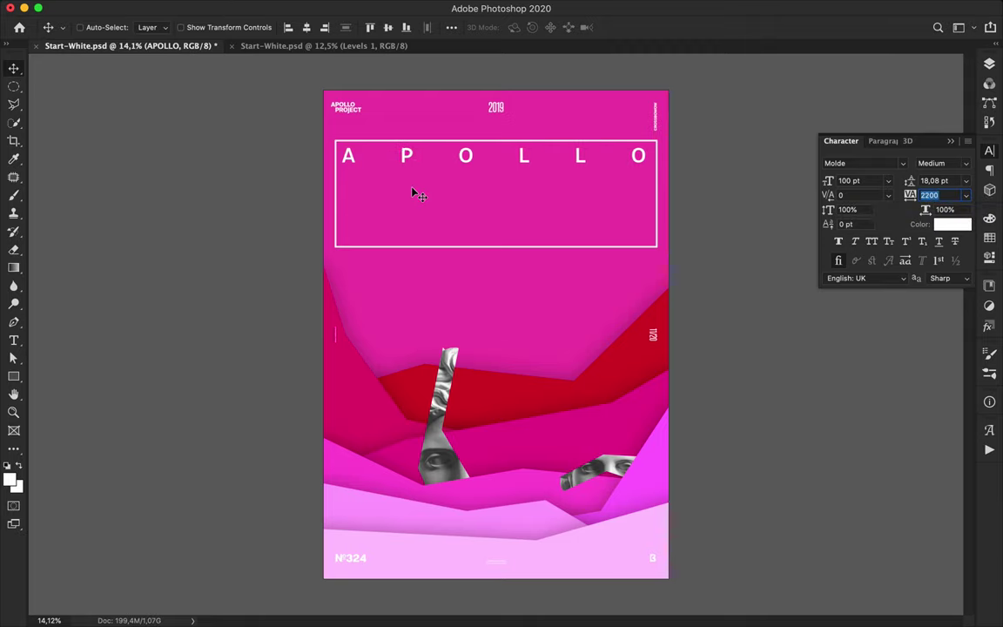
pyautogui.press('Up')
pyautogui.press('Up')
pyautogui.press('Up')
pyautogui.press('Up')
# Step: Duplicate the APOLLO row just below the first, in Regular style with tracking 2255
pyautogui.moveTo(471, 155); pyautogui.dragTo(466, 183)
pyautogui.click(950, 164)
pyautogui.press('Up')
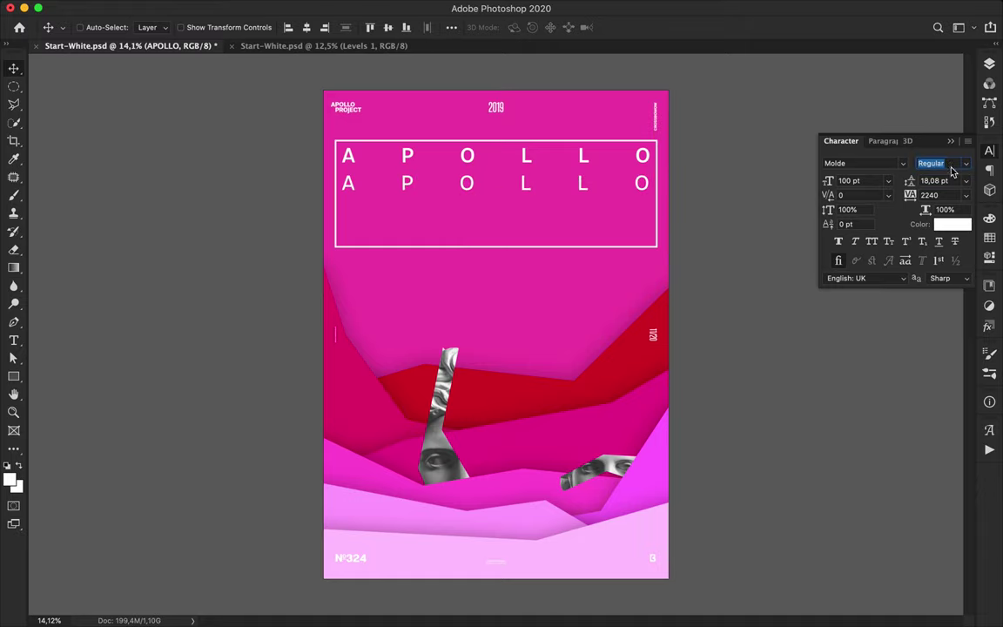
pyautogui.click(950, 196)
pyautogui.press('Up')
pyautogui.press('Up')
pyautogui.press('Down')
pyautogui.press('Down')
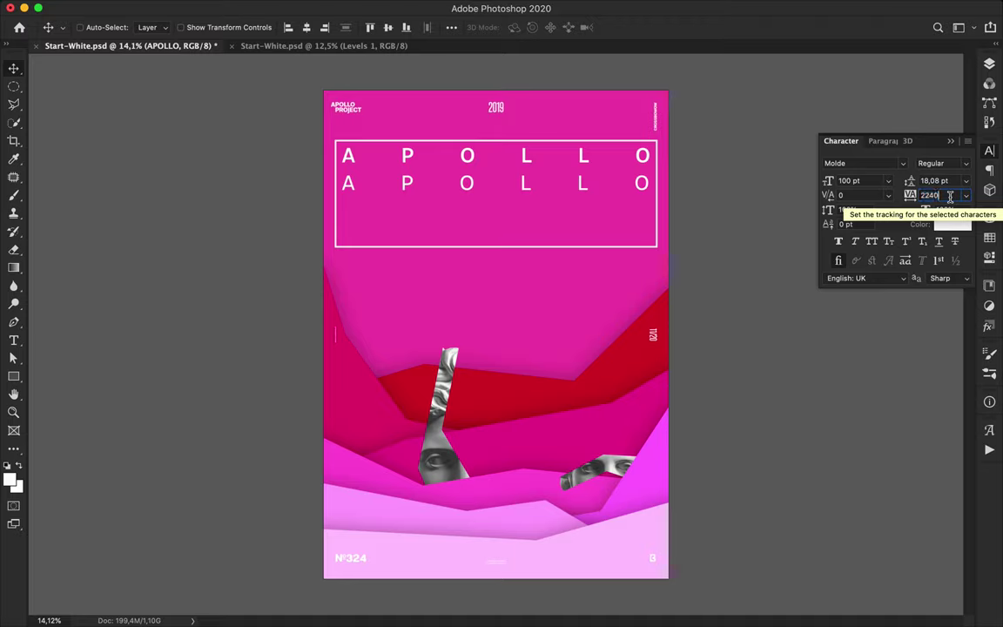
pyautogui.write('2250')
pyautogui.press('Return')
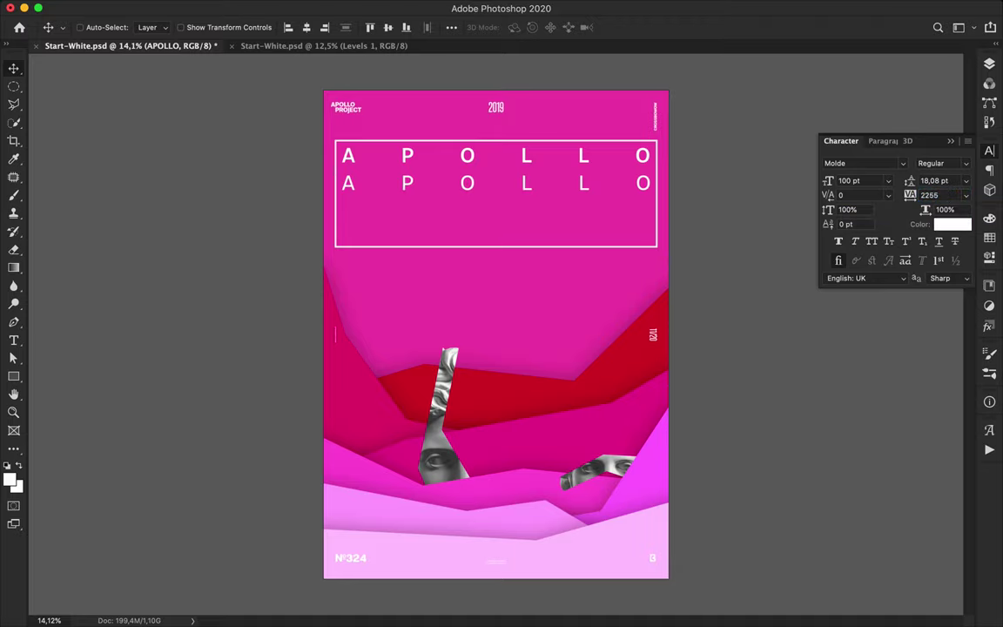
# Step: Add two more APOLLO rows lower in the frame, one in Light style and the bottom one in UltraLight
pyautogui.moveTo(581, 189); pyautogui.dragTo(582, 239)
pyautogui.click(943, 163)
pyautogui.click(866, 134)
pyautogui.click(941, 165)
pyautogui.press('Up')
pyautogui.press('Up')
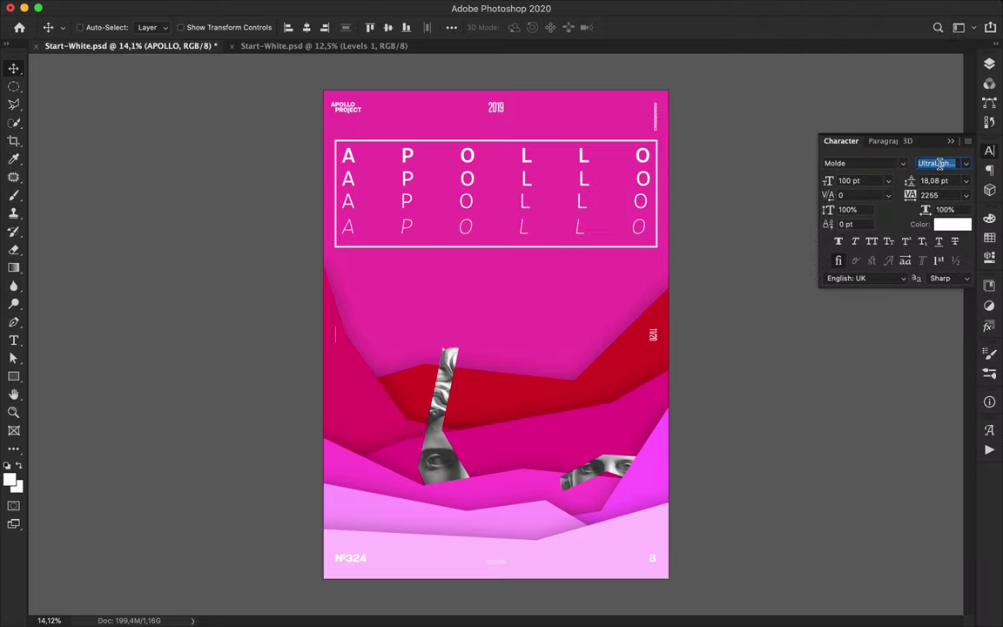
# Step: Widen the tracking of the UltraLight bottom row until its letters line up with the rows above
pyautogui.doubleClick(935, 197)
pyautogui.hotkey('shift', 'Up')
pyautogui.hotkey('shift', 'Up')
pyautogui.hotkey('shift', 'Up')
pyautogui.hotkey('shift', 'Up')
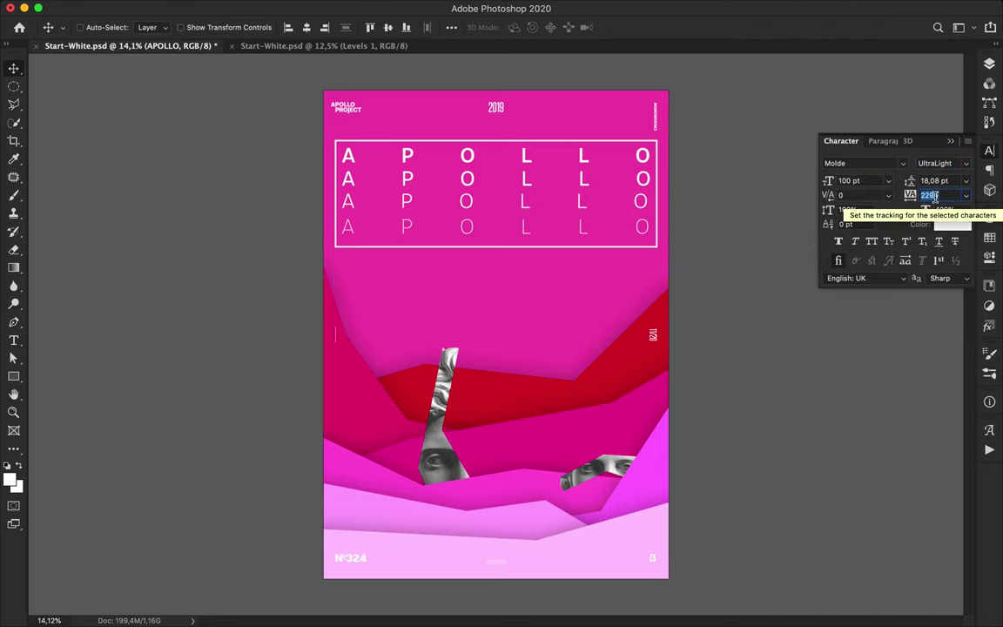
# Step: Widen the tracking of the Light third row and set the Regular second row's tracking to 2253
pyautogui.click(640, 204)
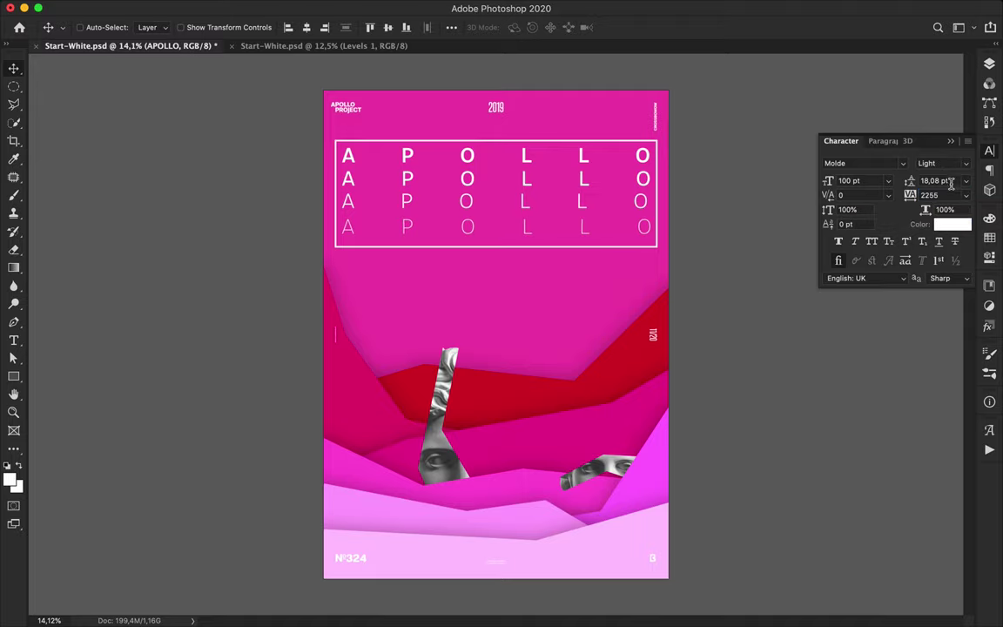
pyautogui.keyDown('super'); pyautogui.click(643, 185); pyautogui.keyUp('super')
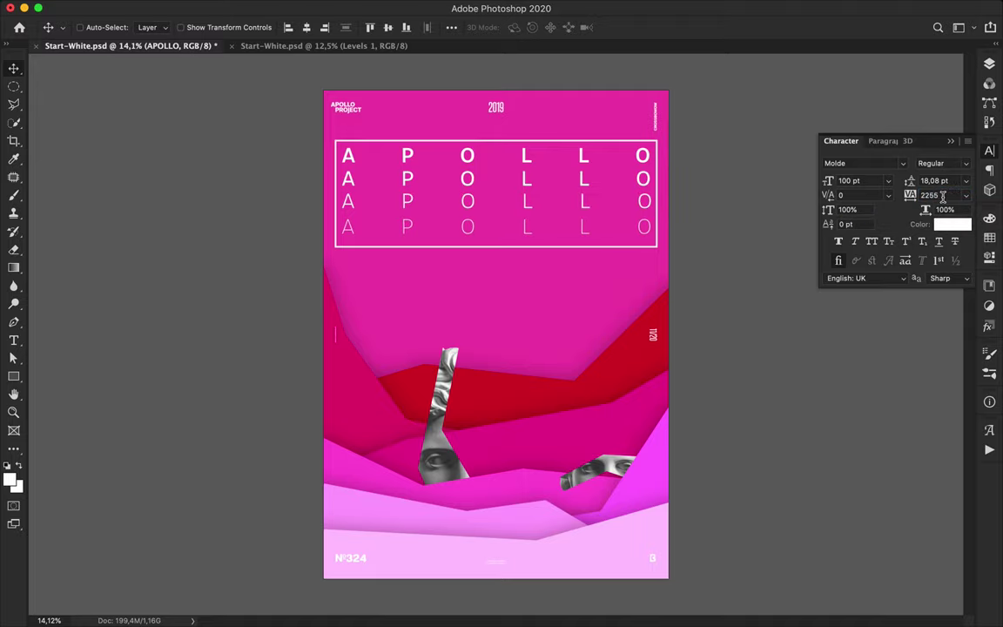
pyautogui.scroll(5, 623, 161)
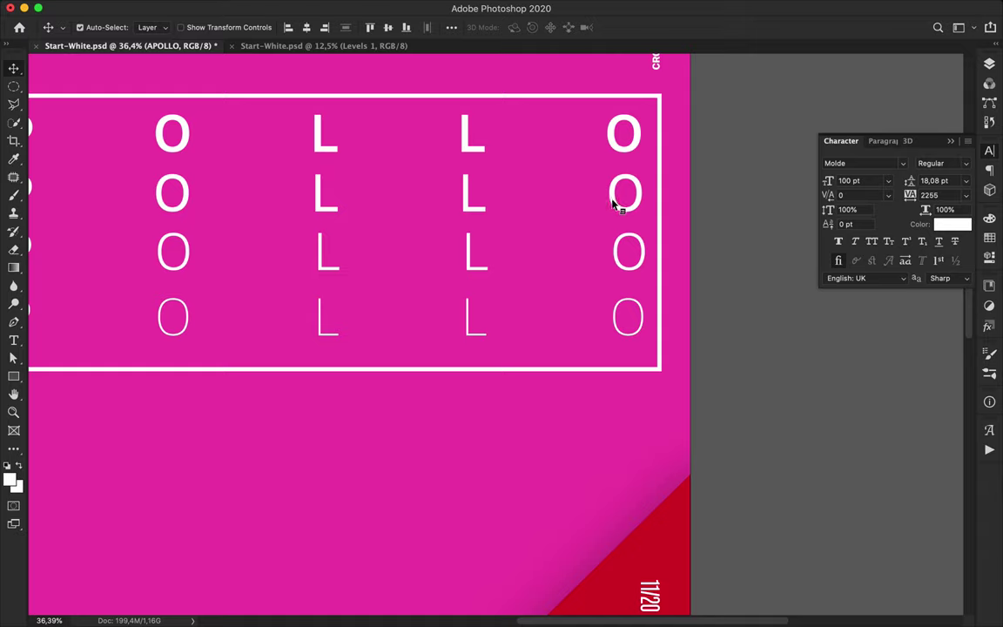
pyautogui.press('Right')
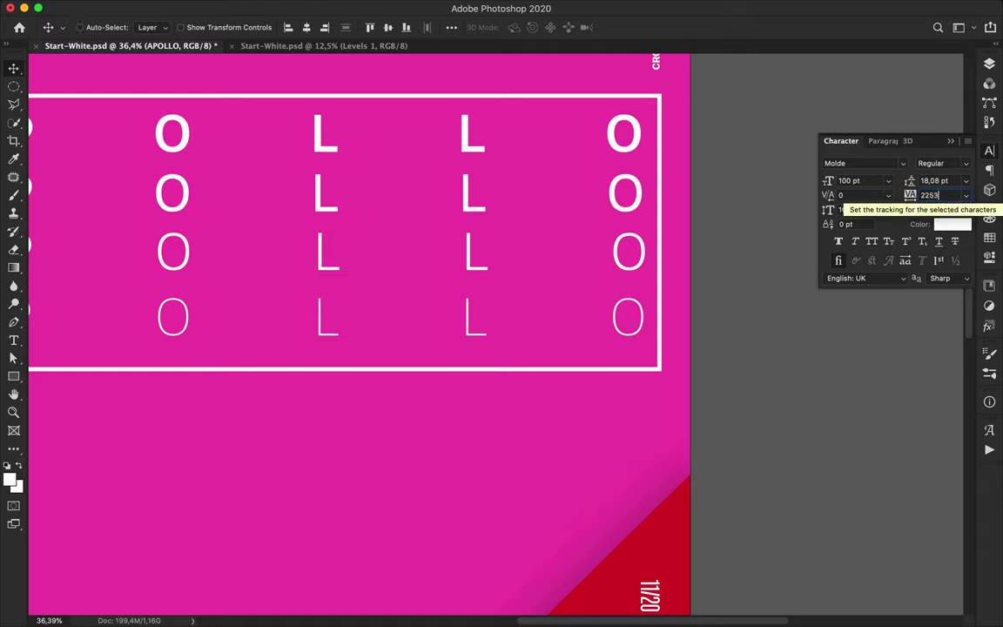
# Step: Set the tracking of the Light third APOLLO row to 2283
pyautogui.keyDown('super'); pyautogui.click(617, 261); pyautogui.keyUp('super')
pyautogui.doubleClick(943, 195)
pyautogui.press('Down')
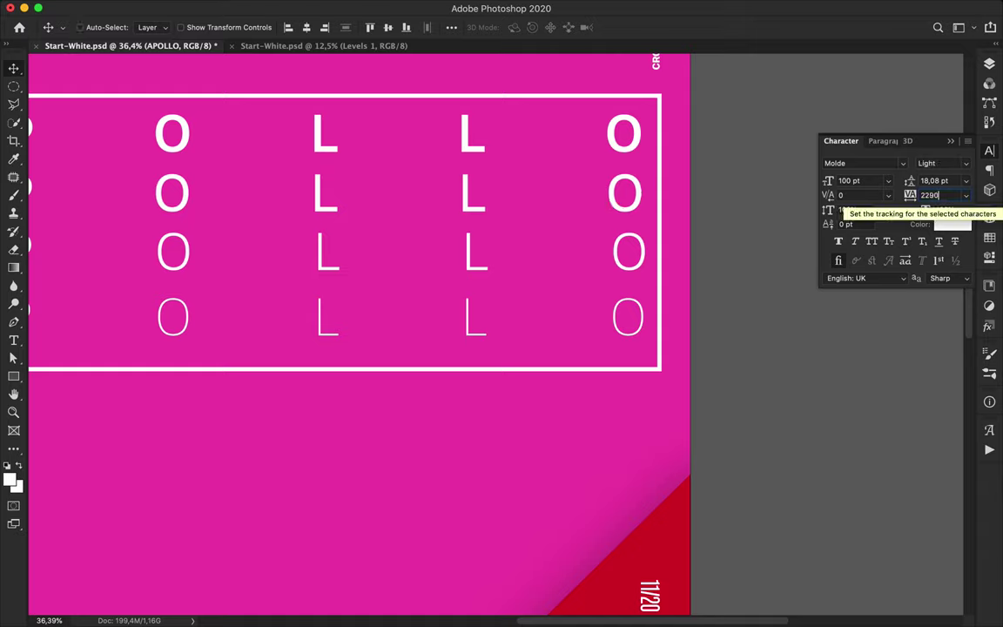
pyautogui.doubleClick(939, 195)
pyautogui.write('22')
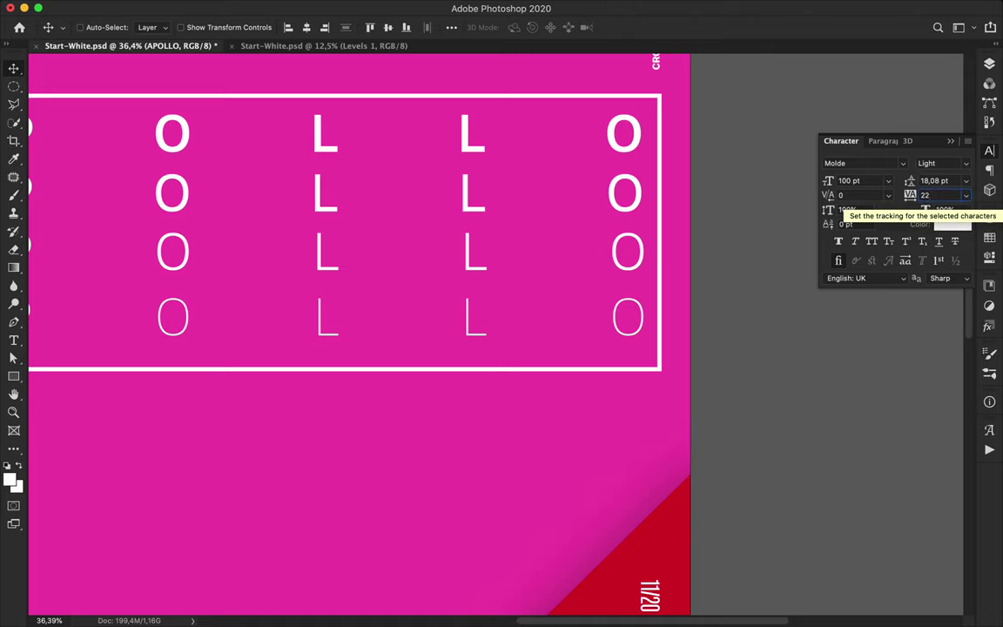
pyautogui.write('86')
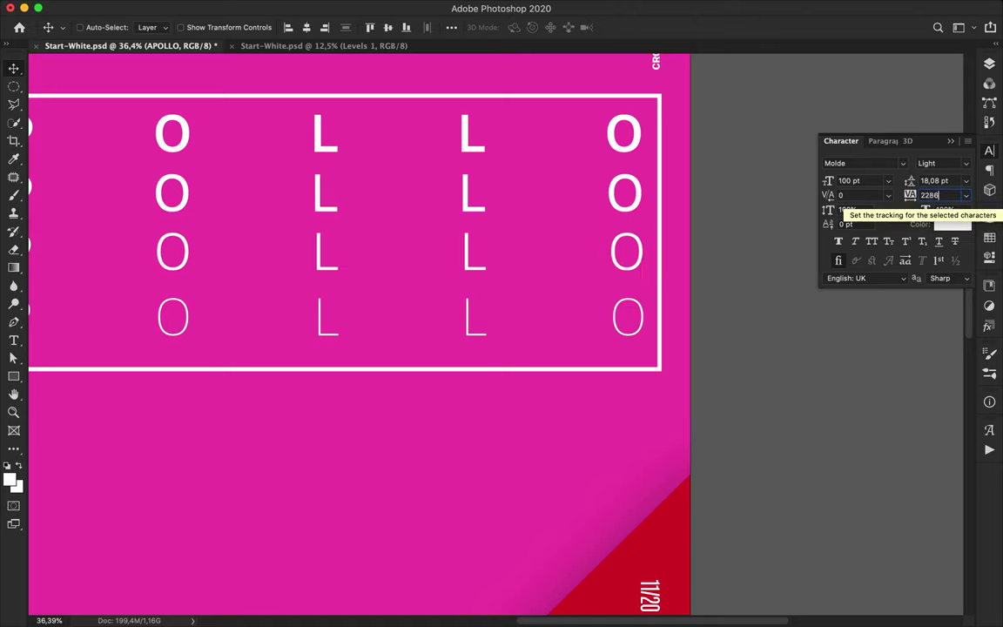
pyautogui.press('Return')
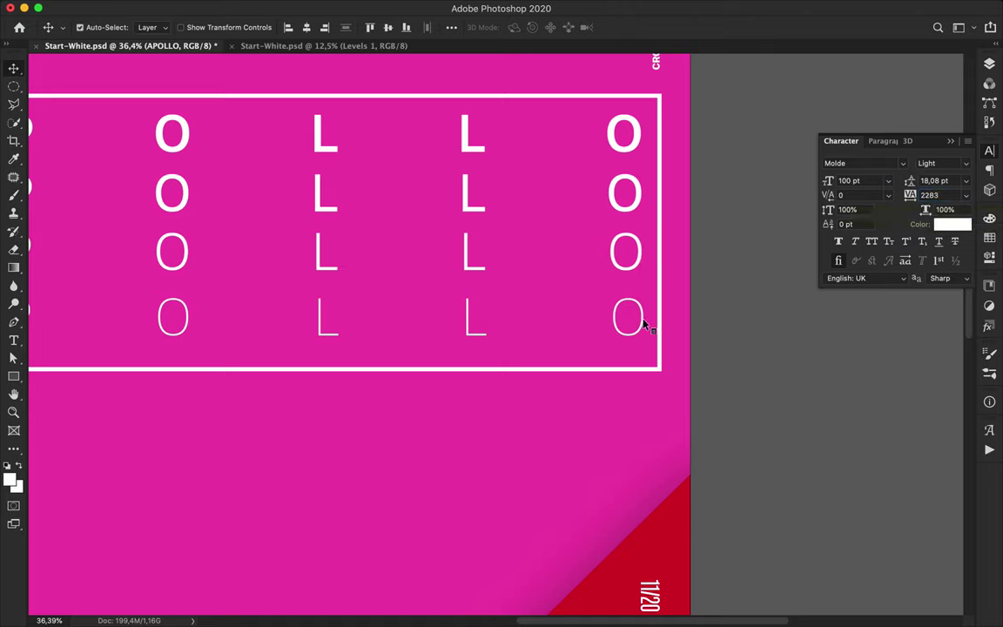
# Step: Set the tracking of the UltraLight bottom APOLLO row to 2310
pyautogui.keyDown('super'); pyautogui.click(644, 321); pyautogui.keyUp('super')
pyautogui.keyDown('super'); pyautogui.click(639, 322); pyautogui.keyUp('super')
pyautogui.doubleClick(943, 195)
pyautogui.hotkey('shift', 'Down')
pyautogui.hotkey('shift', 'Down')
pyautogui.hotkey('shift', 'Up')
pyautogui.hotkey('shift', 'Up')
pyautogui.press('Return')
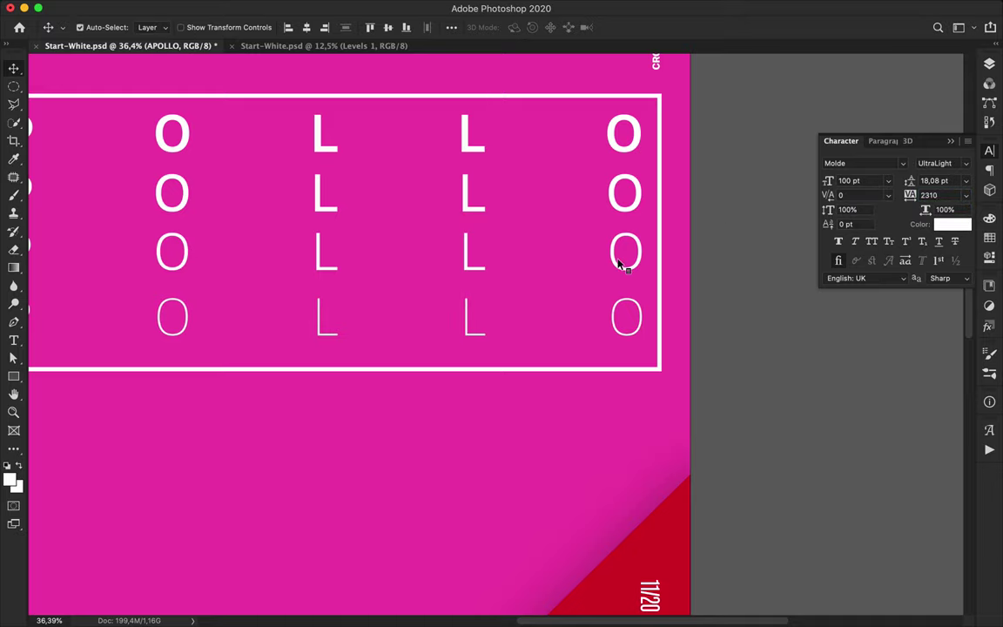
# Step: Select all four APOLLO rows, centre them horizontally and distribute their vertical spacing evenly
pyautogui.keyDown('shift'); pyautogui.keyDown('super'); pyautogui.click(619, 262); pyautogui.keyUp('super'); pyautogui.keyUp('shift')
pyautogui.keyDown('shift'); pyautogui.keyDown('super'); pyautogui.click(628, 195); pyautogui.keyUp('super'); pyautogui.keyUp('shift')
pyautogui.keyDown('shift'); pyautogui.keyDown('super'); pyautogui.click(616, 148); pyautogui.keyUp('super'); pyautogui.keyUp('shift')
pyautogui.press('super+minus')
pyautogui.press('super+minus')
pyautogui.press('super+minus')
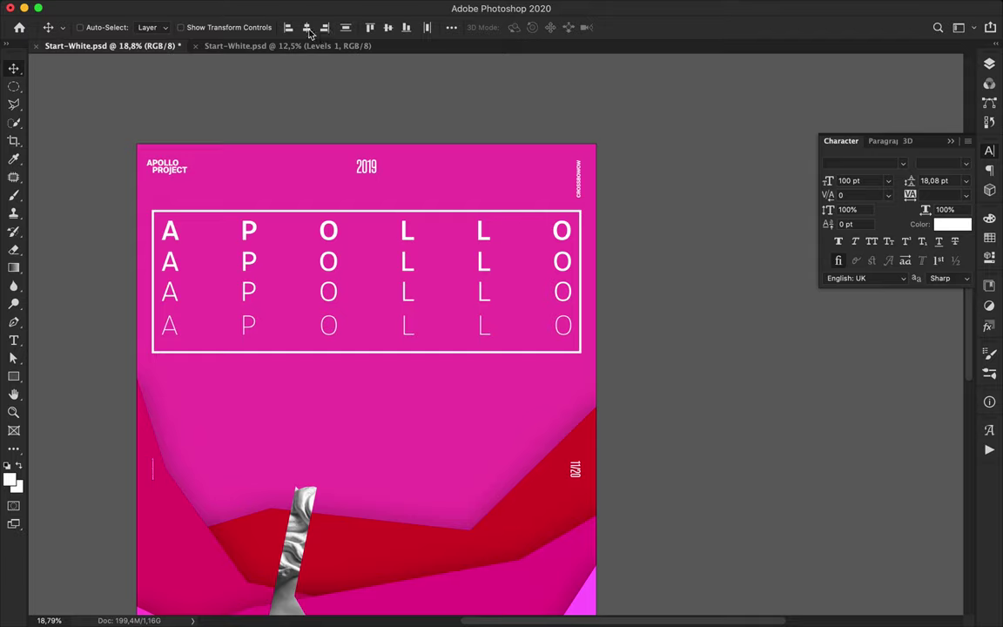
pyautogui.click(310, 31)
pyautogui.click(451, 28)
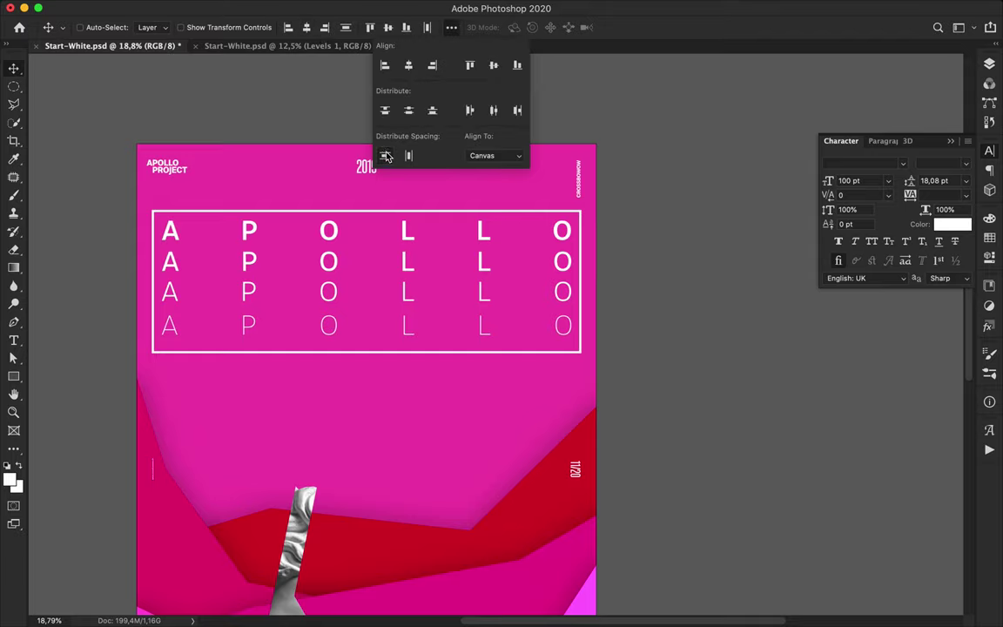
pyautogui.click(344, 298)
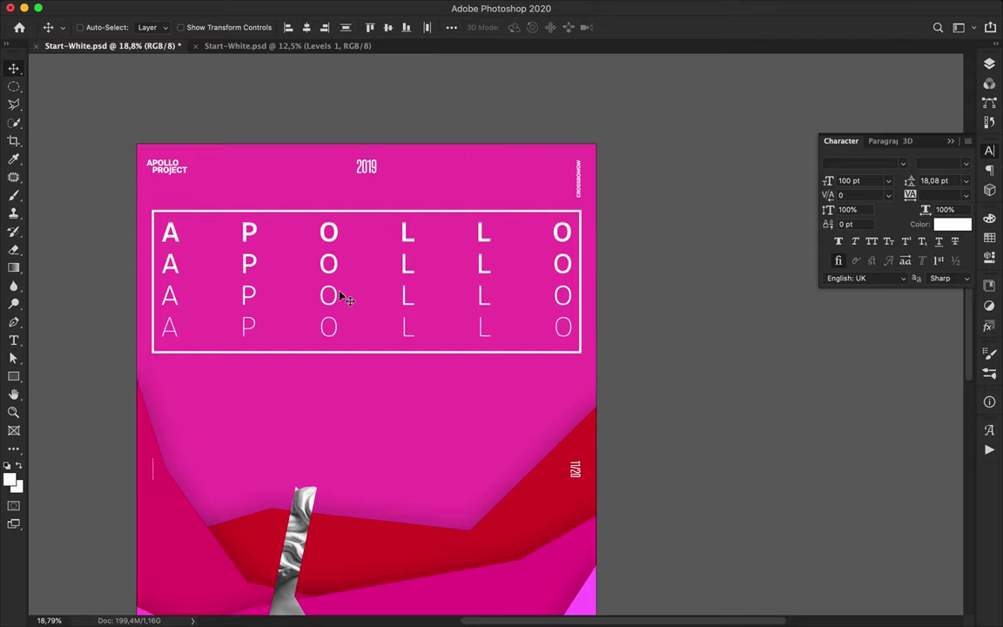
pyautogui.press('super+0')
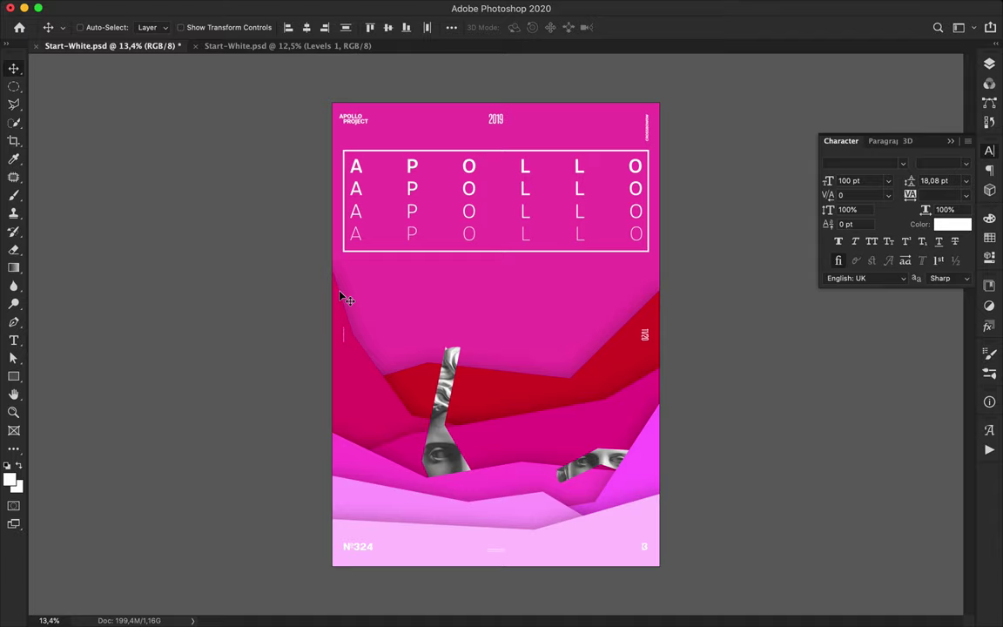
# Step: Draw a rectangle about 1732 × 3619 px over the tall statue fragment, filled with magenta sampled from the poster background, without a stroke
pyautogui.moveTo(648, 5)
pyautogui.click(681, 8)
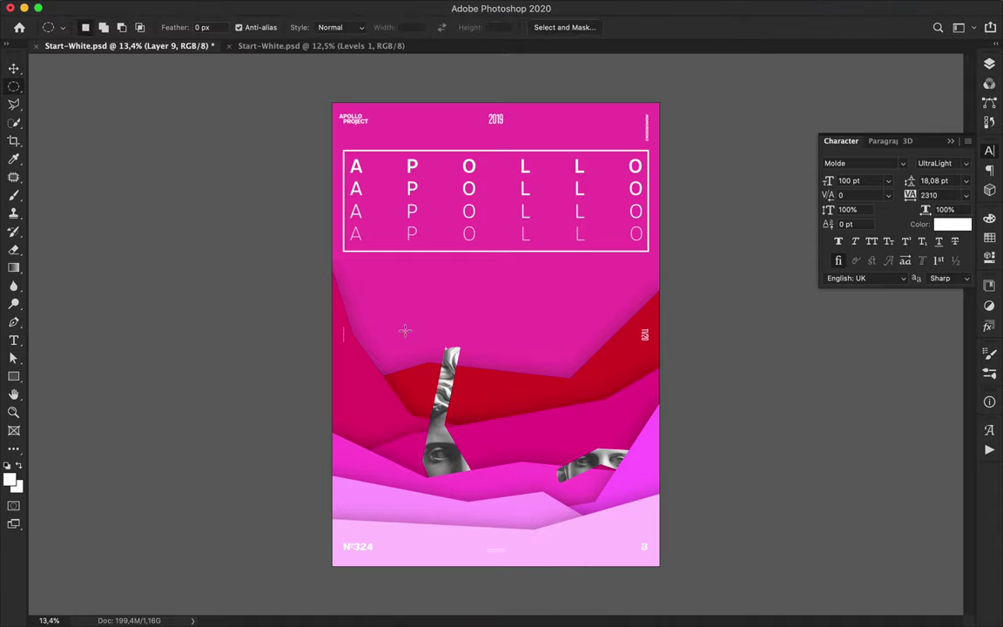
pyautogui.press('u')
pyautogui.click(155, 27)
pyautogui.click(149, 28)
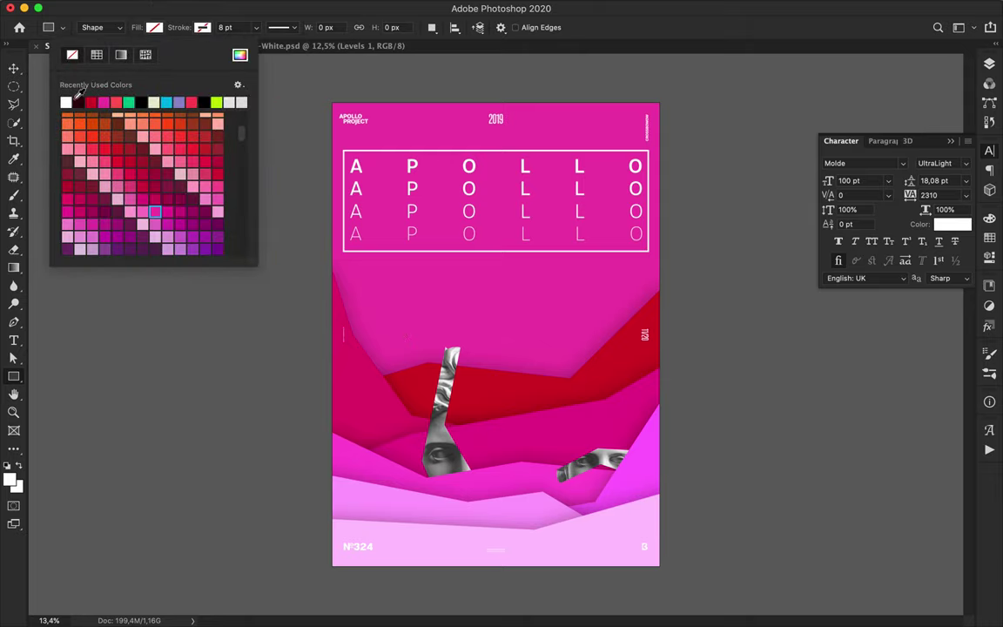
pyautogui.click(766, 15)
pyautogui.press('i')
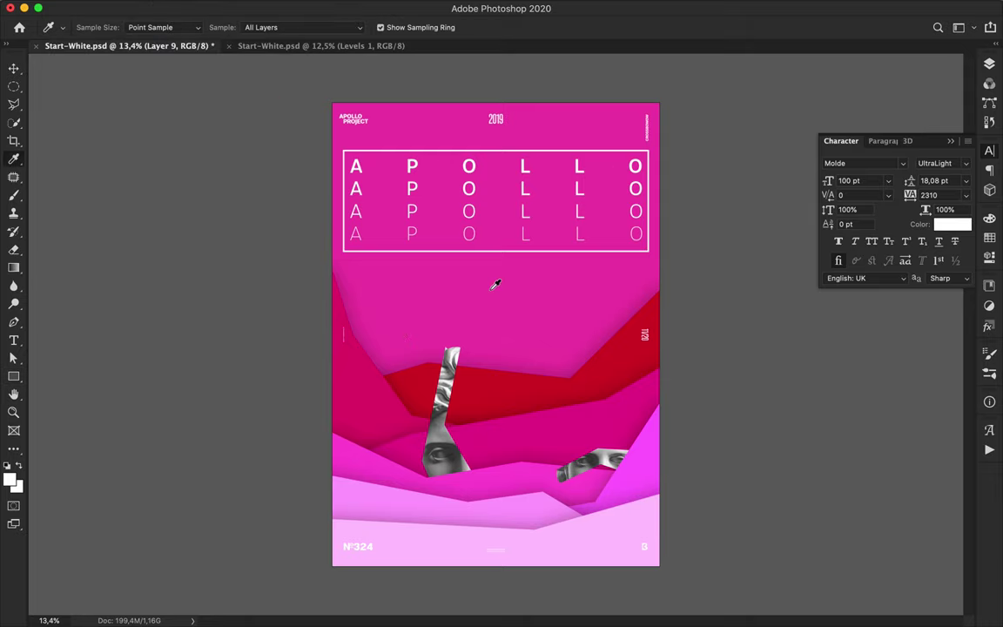
pyautogui.click(493, 286)
pyautogui.press('u')
pyautogui.click(158, 28)
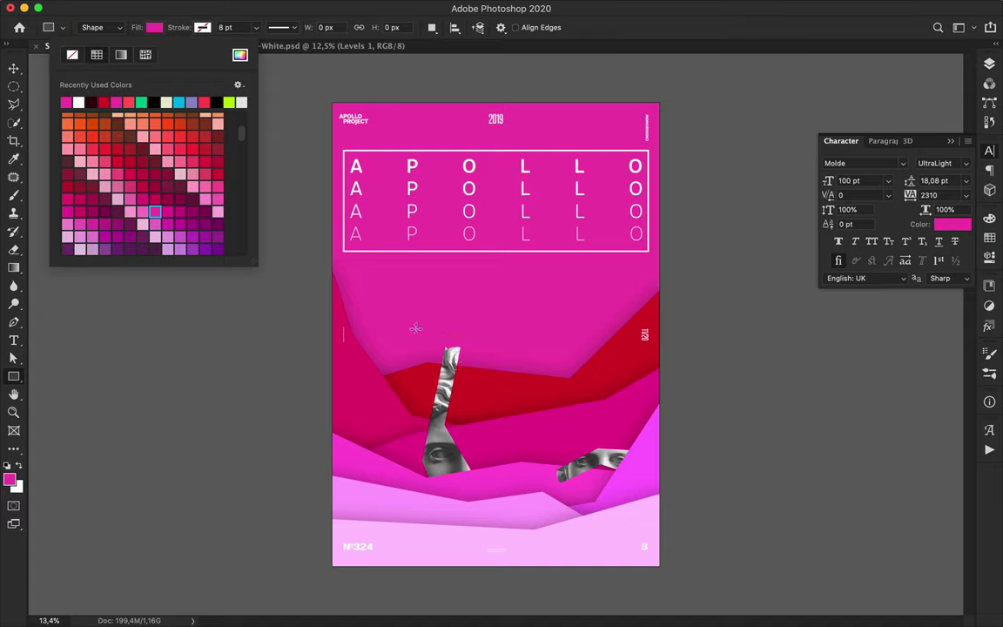
pyautogui.moveTo(404, 329); pyautogui.dragTo(485, 498)
# Step: Add a Hue/Saturation adjustment directly above the new rectangle with Hue set to -78
pyautogui.click(992, 153)
pyautogui.click(990, 64)
pyautogui.scroll(-10, 884, 479)
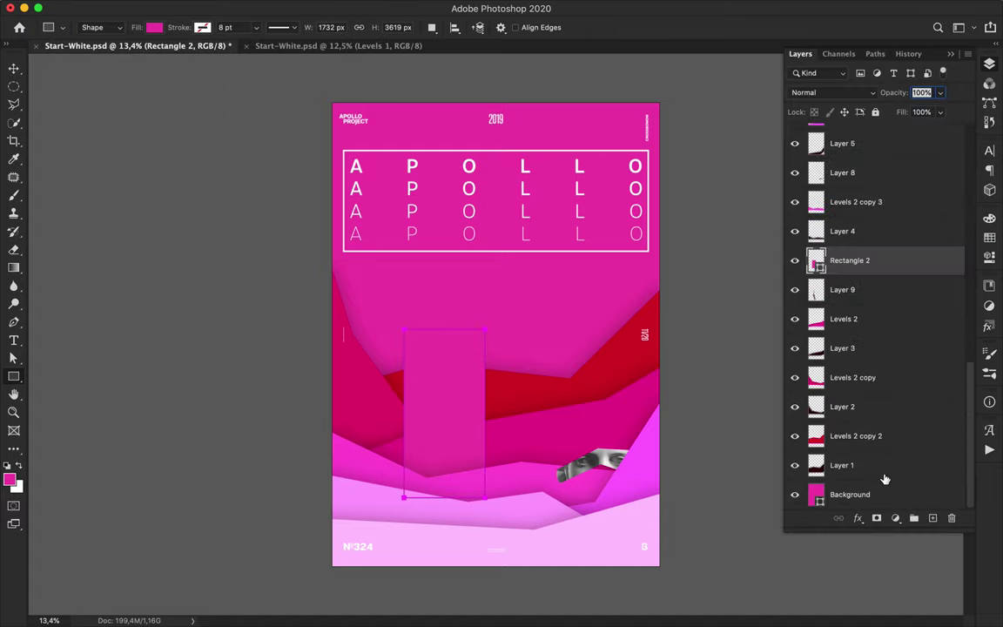
pyautogui.click(895, 518)
pyautogui.click(906, 582)
pyautogui.moveTo(861, 300); pyautogui.dragTo(808, 305)
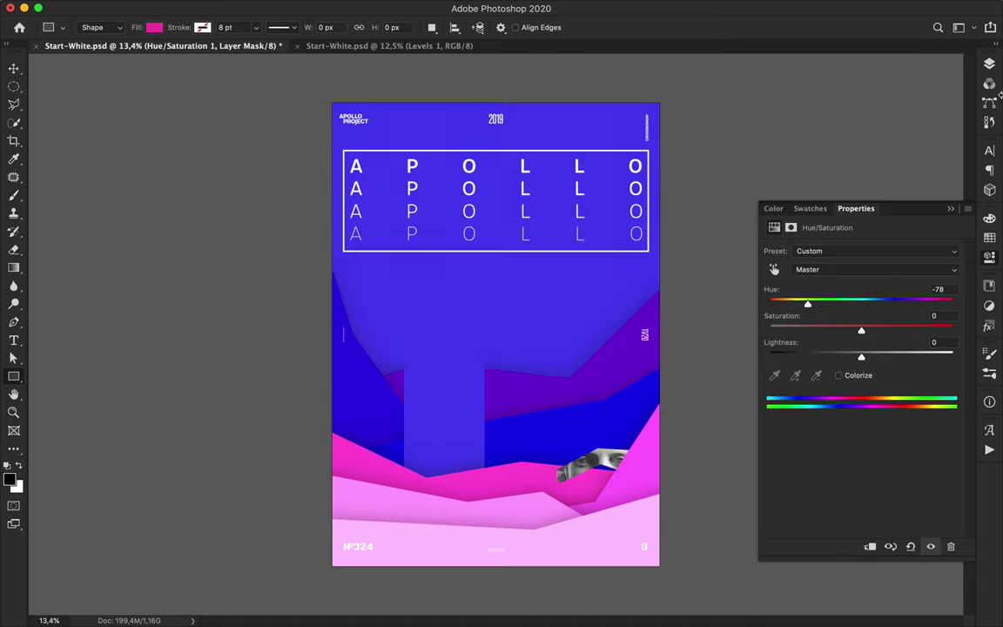
# Step: Merge the Hue/Saturation adjustment with the rectangle and clip the result to Layer 9 in Soft Light blend mode
pyautogui.click(990, 64)
pyautogui.keyDown('alt'); pyautogui.click(843, 276); pyautogui.keyUp('alt')
pyautogui.click(843, 289)
pyautogui.press('Delete')
pyautogui.click(842, 92)
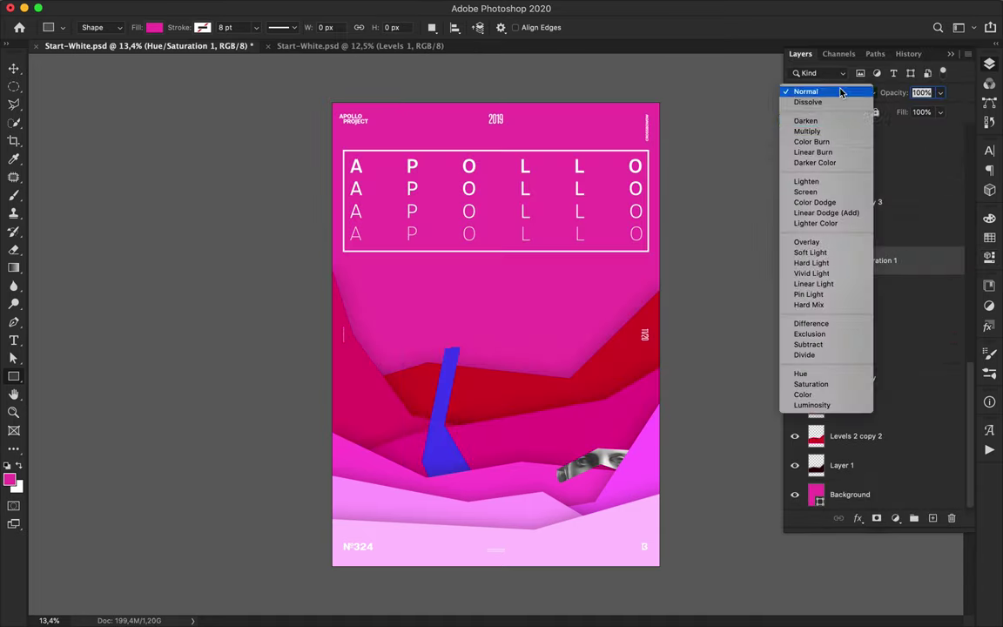
pyautogui.click(820, 253)
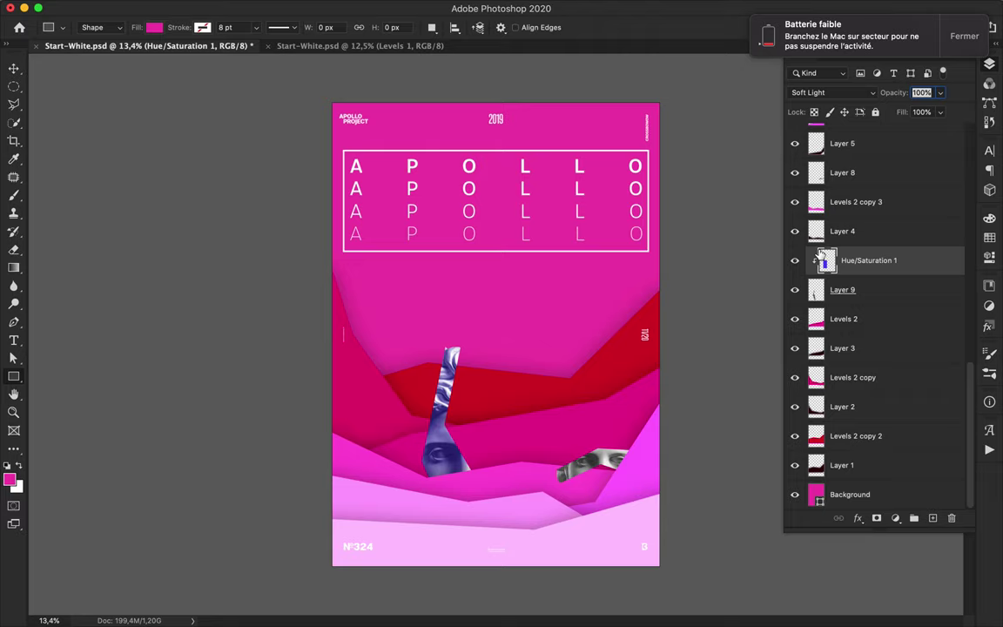
# Step: Duplicate the blue tint layer above Layer 8, clip it there, and move and resize it to cover the smaller statue fragment
pyautogui.moveTo(823, 258); pyautogui.dragTo(791, 165)
pyautogui.press('v')
pyautogui.moveTo(451, 424); pyautogui.dragTo(603, 449)
pyautogui.hotkey('ctrl', 't')
pyautogui.moveTo(595, 353); pyautogui.dragTo(596, 427)
pyautogui.moveTo(572, 474); pyautogui.dragTo(551, 475)
pyautogui.moveTo(619, 475); pyautogui.dragTo(640, 474)
pyautogui.moveTo(596, 522); pyautogui.dragTo(595, 510)
pyautogui.press('Return')
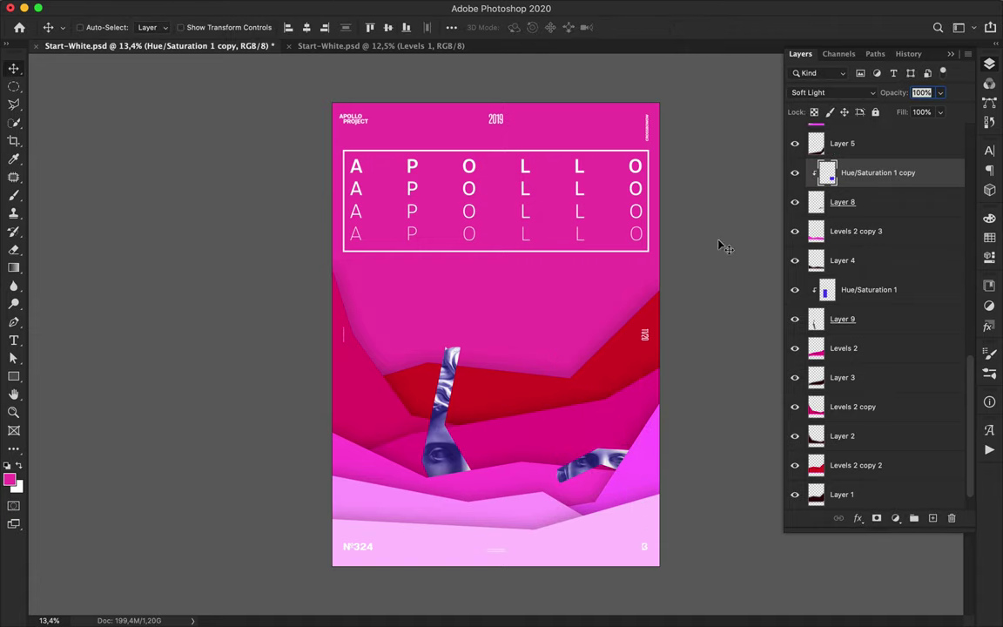
# Step: Draw an open three-point Pen path from the lowest mountain up between the two statue fragments, and save the document
pyautogui.scroll(2, 504, 310)
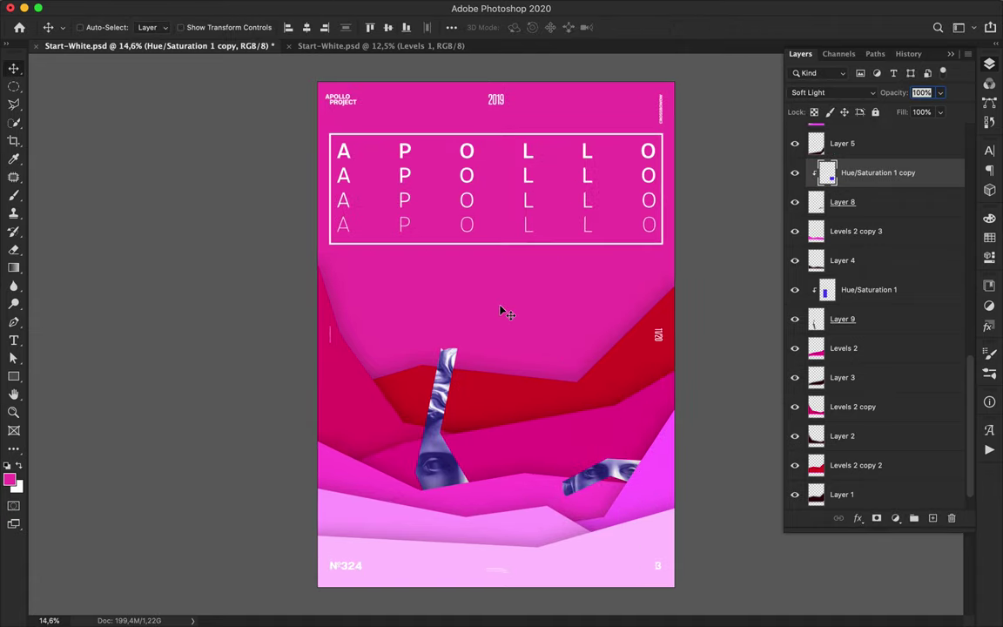
pyautogui.press('p')
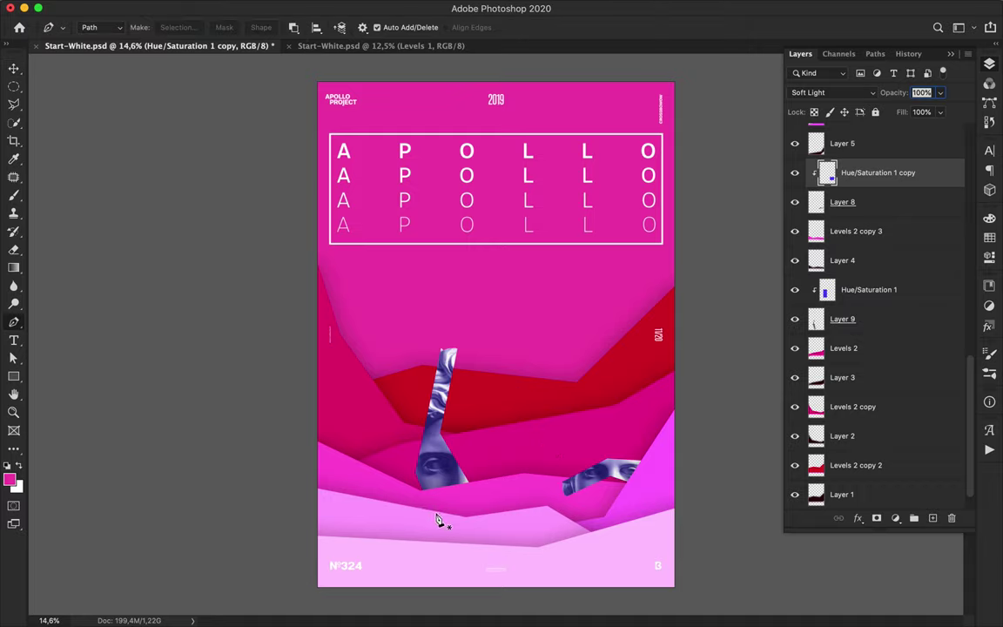
pyautogui.click(433, 549)
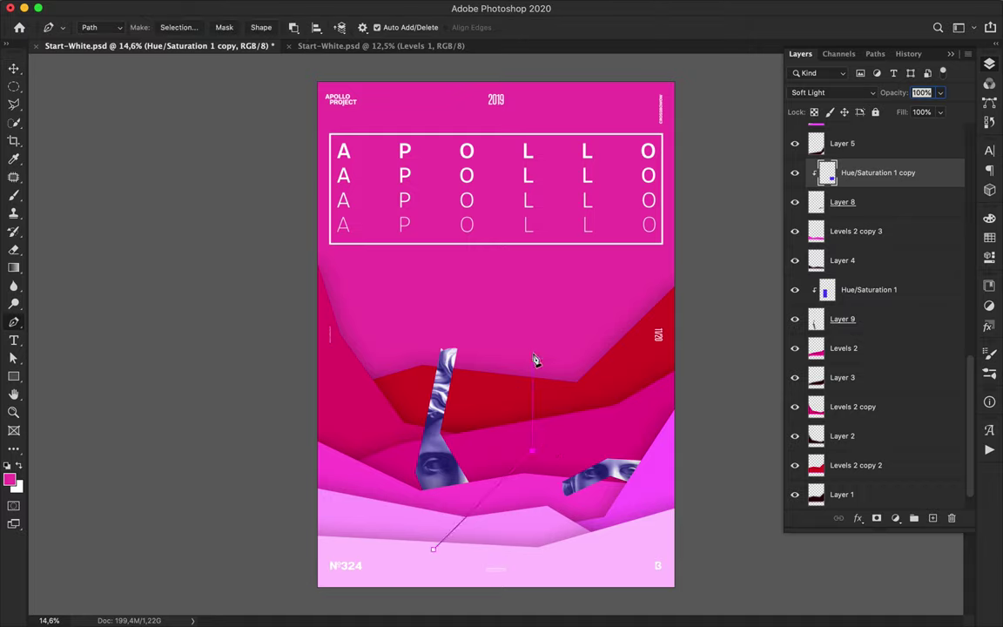
pyautogui.press('a')
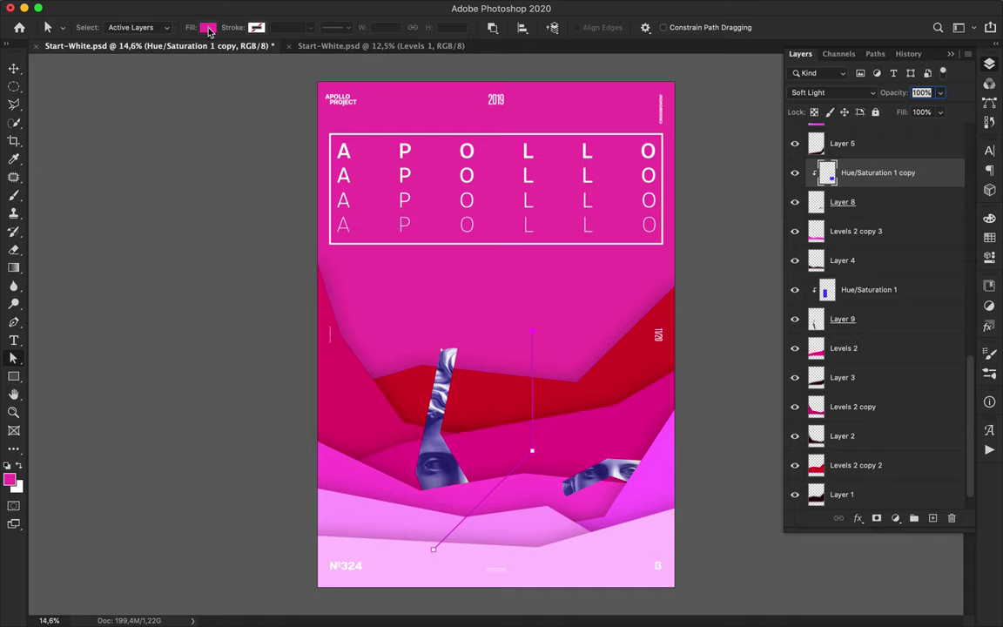
pyautogui.press('super+s')
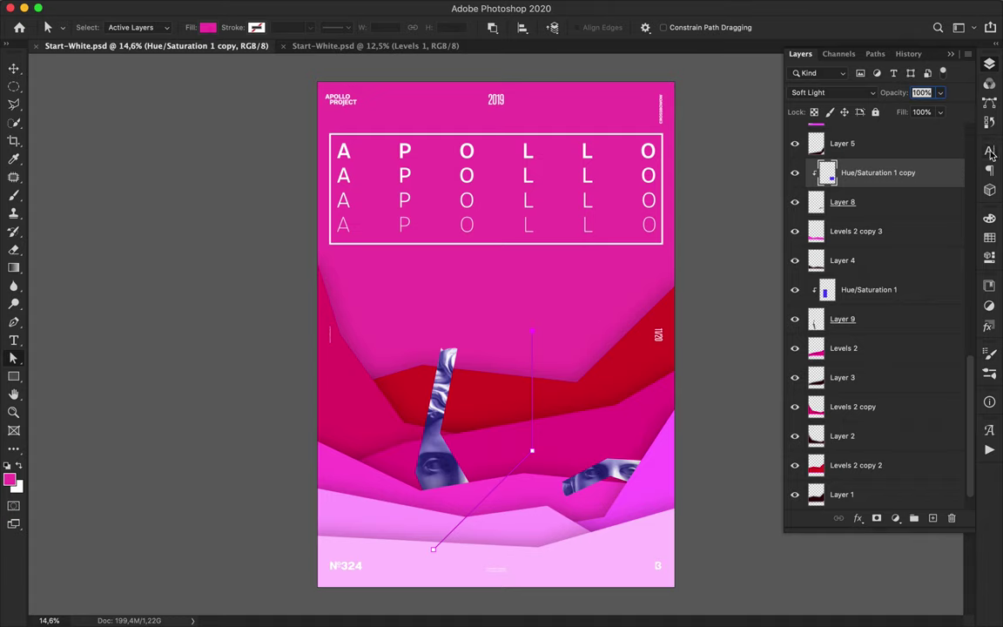
# Step: Redraw the three-point Pen line between the statue fragments, about 1243 × 3363 px, with no fill and an 8 pt white stroke
pyautogui.click(990, 237)
pyautogui.click(770, 228)
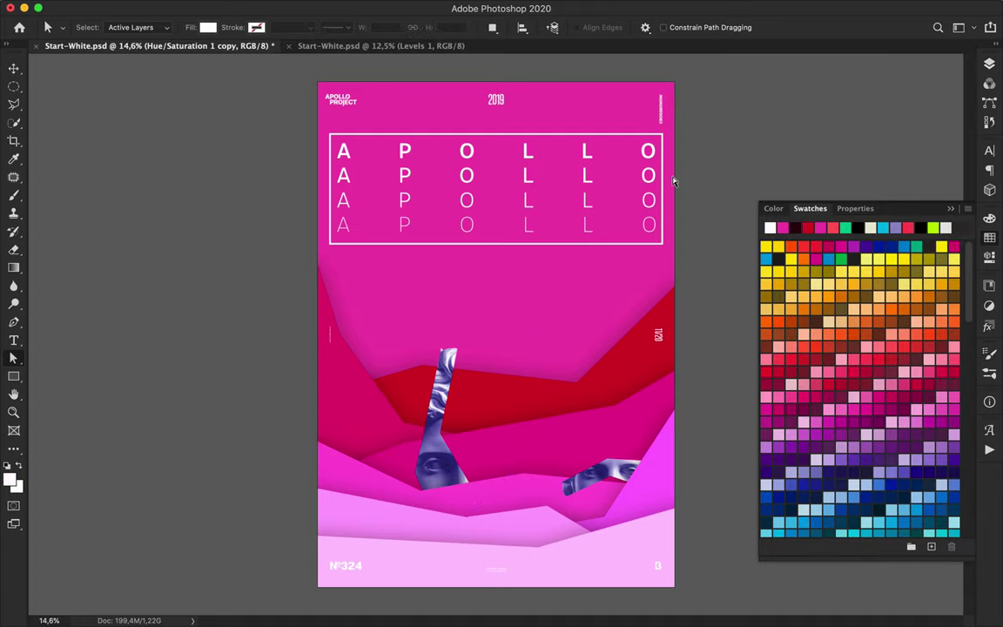
pyautogui.press('p')
pyautogui.click(551, 323)
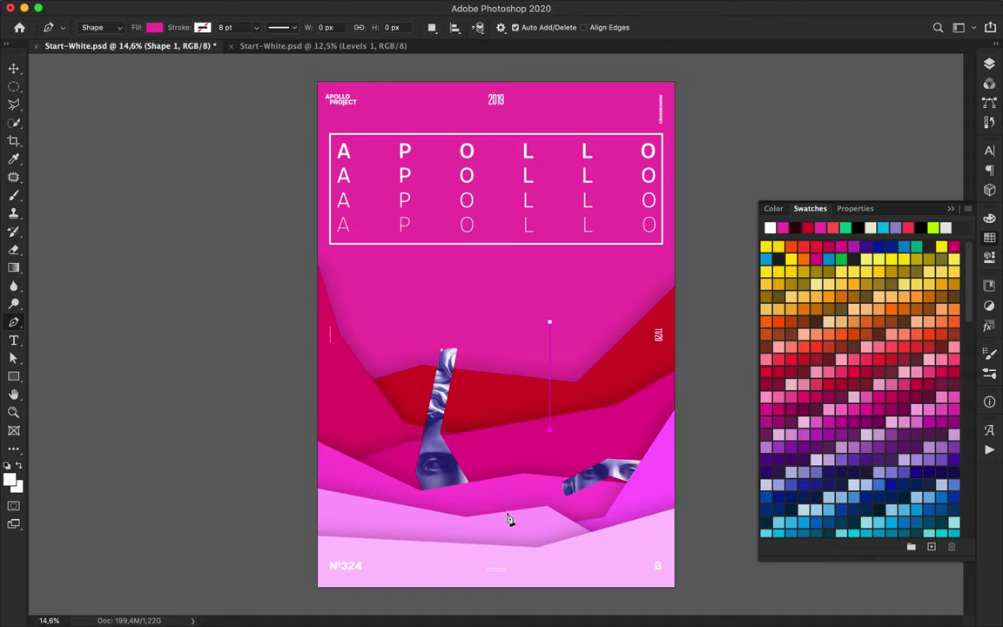
pyautogui.press('a')
pyautogui.click(207, 27)
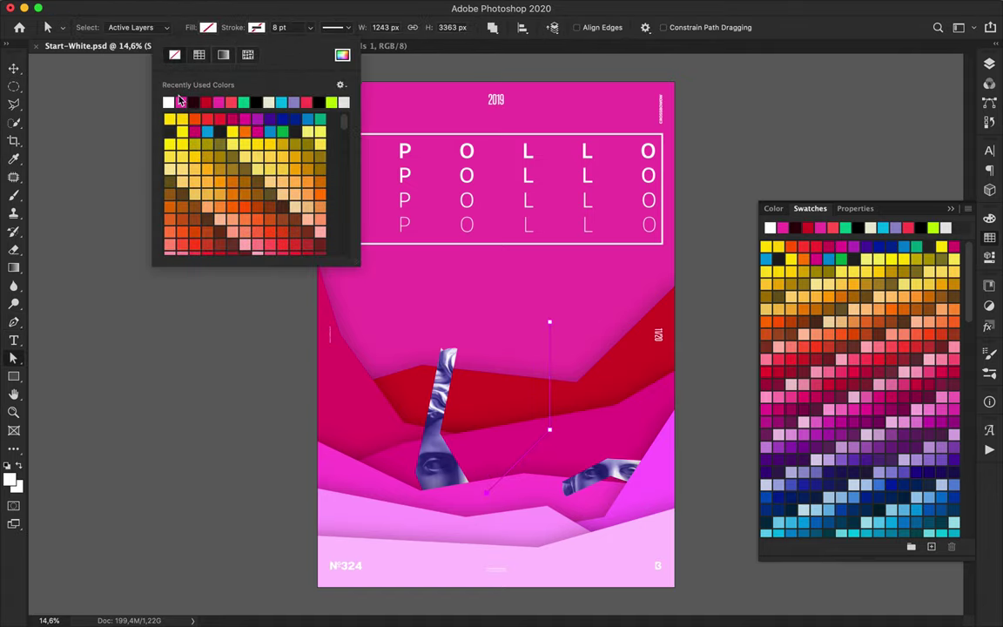
pyautogui.click(169, 102)
# Step: Place the bent line's layer directly below Layer 4 and tilt its upper end slightly to the left
pyautogui.press('v')
pyautogui.click(994, 63)
pyautogui.moveTo(878, 178); pyautogui.dragTo(879, 301)
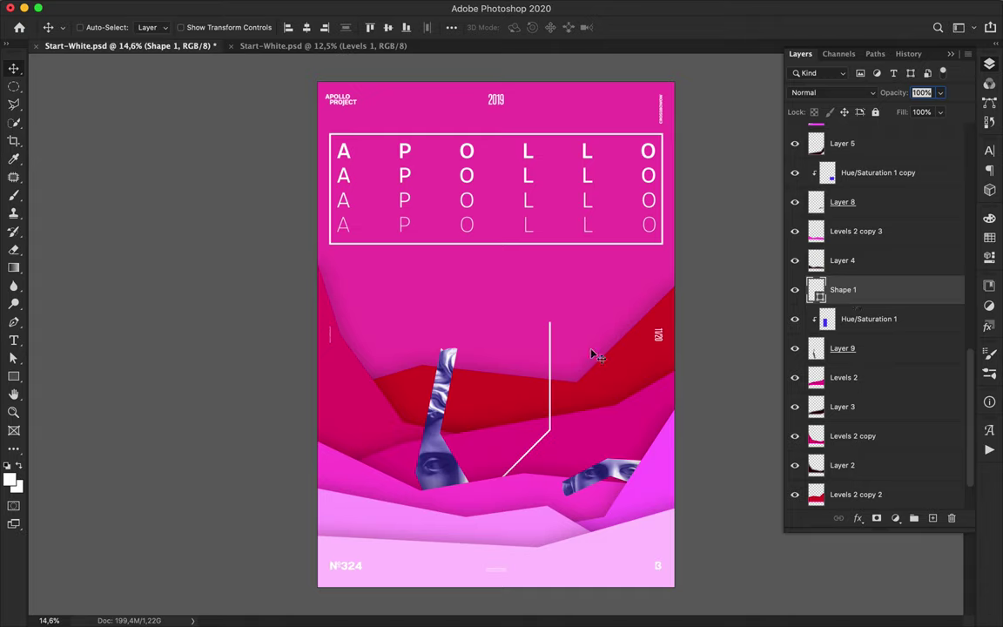
pyautogui.press('a')
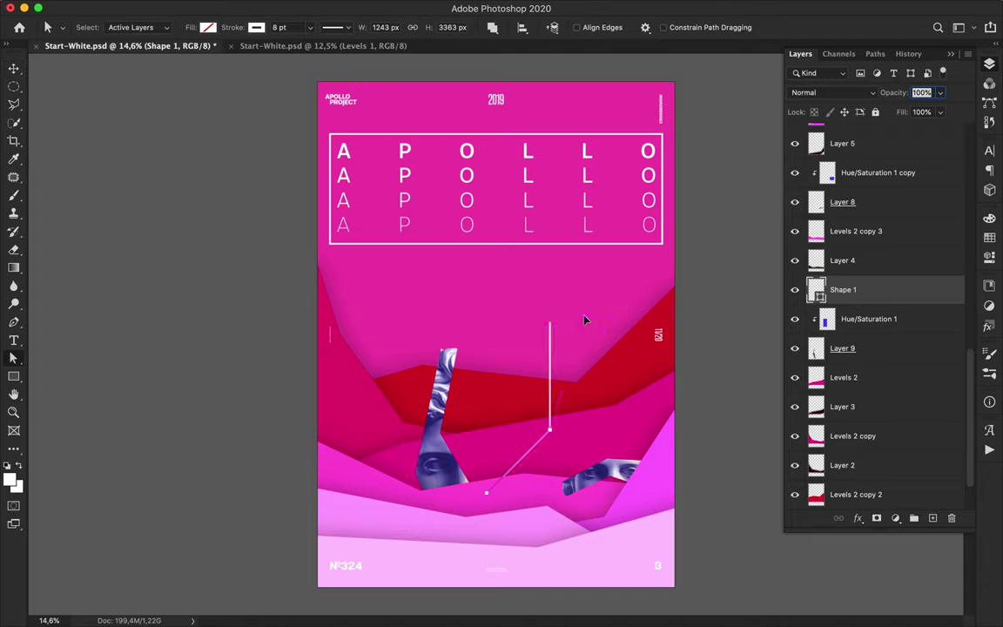
pyautogui.press('v')
# Step: Draw a short diagonal Pen line, about 617 × 617 px, across the poster's lower edge beside №324 and raise its stroke to 118 pt
pyautogui.press('p')
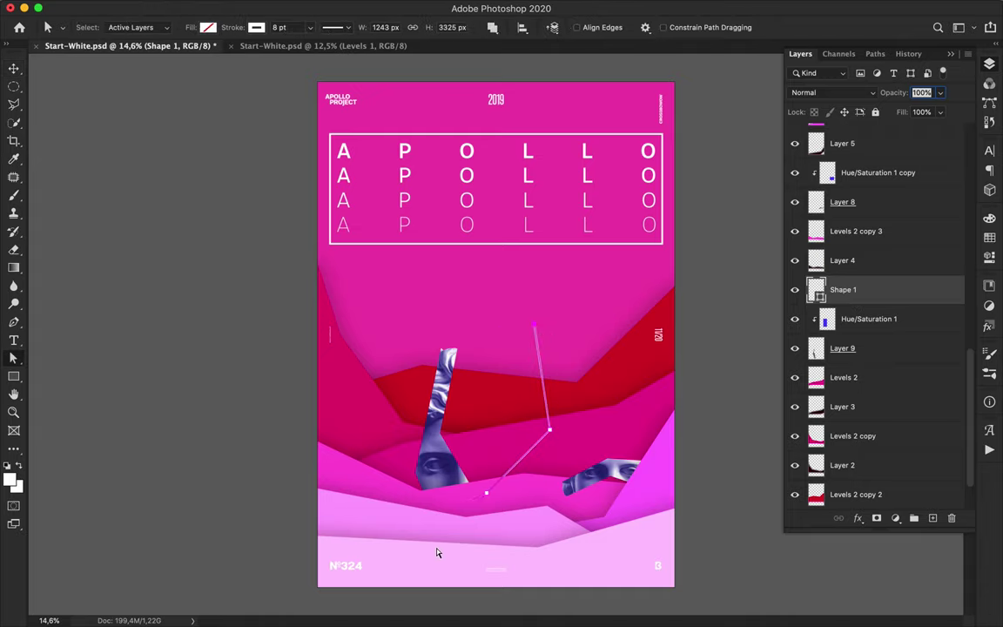
pyautogui.click(416, 560)
pyautogui.click(385, 592)
pyautogui.press('a')
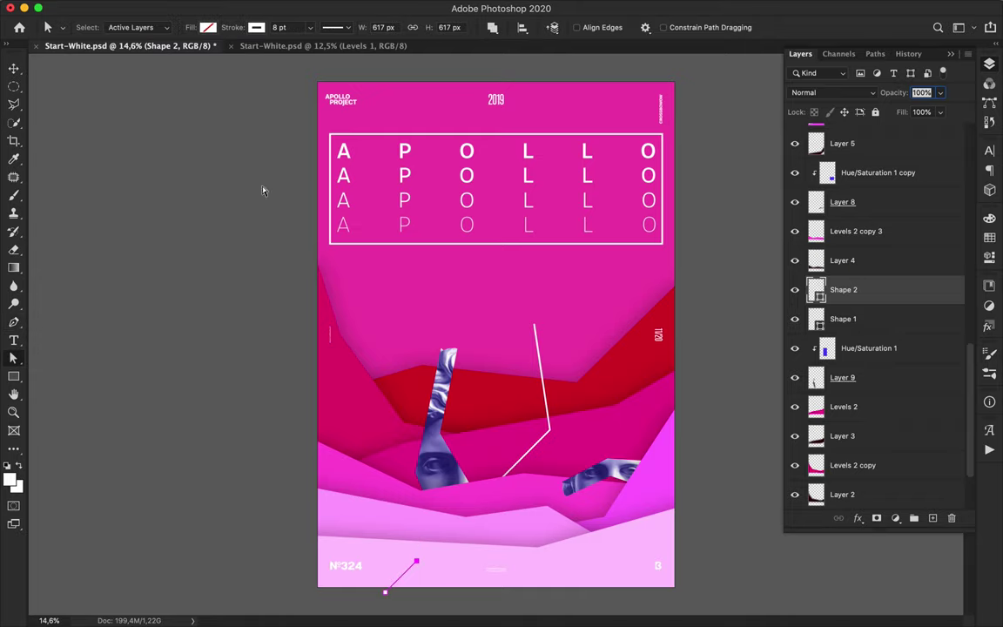
pyautogui.click(293, 30)
pyautogui.hotkey('shift', 'Up')
pyautogui.hotkey('shift', 'Up')
pyautogui.hotkey('shift', 'Up')
pyautogui.hotkey('shift', 'Up')
pyautogui.hotkey('shift', 'Up')
pyautogui.hotkey('shift', 'Up')
pyautogui.hotkey('shift', 'Up')
pyautogui.hotkey('shift', 'Up')
pyautogui.hotkey('shift', 'Up')
pyautogui.hotkey('shift', 'Up')
# Step: Move the thick diagonal line's layer directly above Rectangle 1 and extend its lower end past the poster's bottom edge
pyautogui.moveTo(904, 294); pyautogui.dragTo(905, 484)
pyautogui.scroll(-3, 897, 461)
pyautogui.moveTo(870, 378); pyautogui.dragTo(871, 248)
pyautogui.moveTo(388, 599); pyautogui.dragTo(373, 613)
# Step: Draw a slanted line about 724 × 1099 px left of the larger statue fragment, with a 38 pt stroke, and place its layer below Layer 4
pyautogui.press('p')
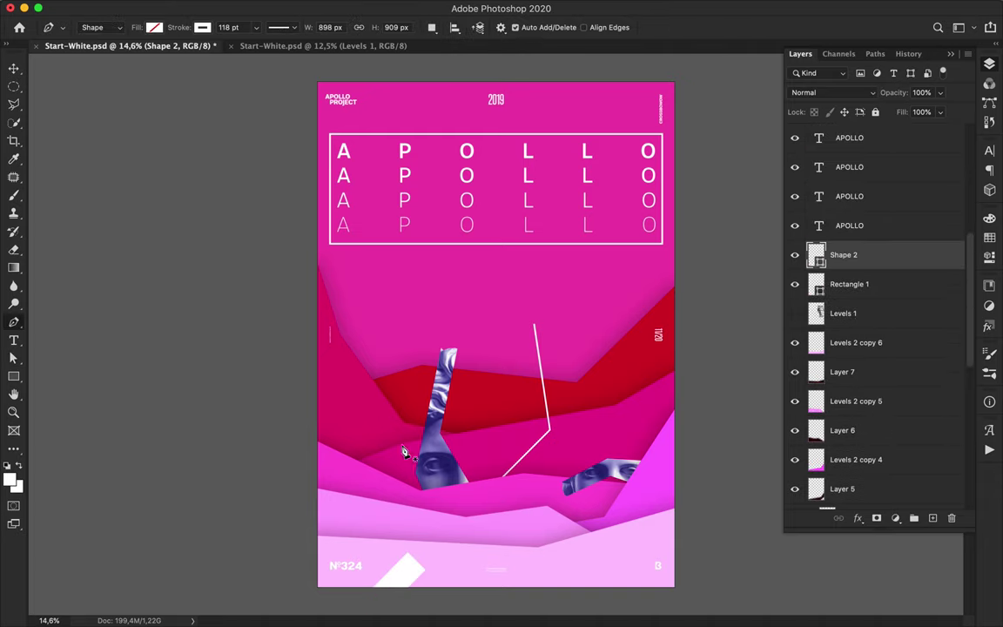
pyautogui.click(370, 438)
pyautogui.click(406, 495)
pyautogui.press('a')
pyautogui.doubleClick(298, 27)
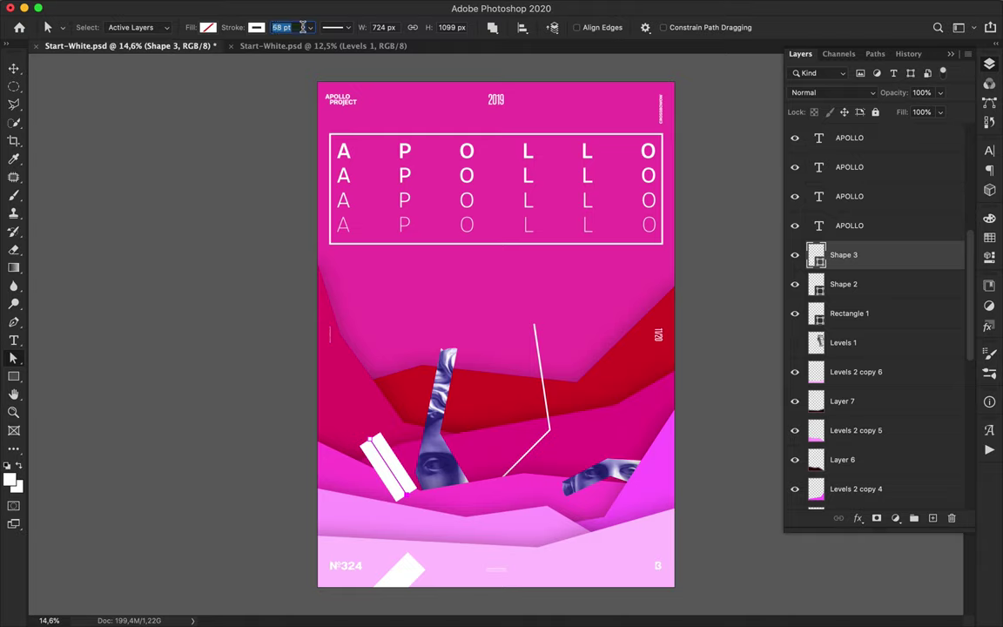
pyautogui.write('38')
pyautogui.press('Return')
pyautogui.press('v')
pyautogui.moveTo(843, 256)
pyautogui.mouseDown()
pyautogui.moveTo(841, 417)
pyautogui.moveTo(857, 465)
pyautogui.moveTo(851, 340)
pyautogui.moveTo(799, 366)
pyautogui.moveTo(833, 421)
pyautogui.moveTo(893, 433)
pyautogui.mouseUp()
# Step: Draw a short 38 pt line, about 372 × 315 px, behind the larger statue fragment and place its layer directly below Layer 3
pyautogui.press('p')
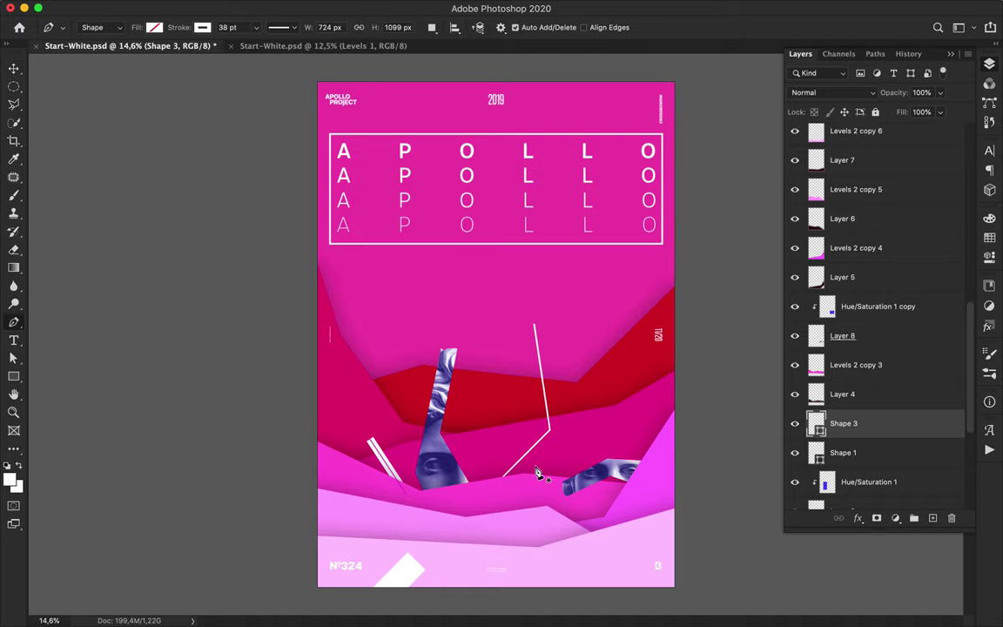
pyautogui.click(436, 401)
pyautogui.click(418, 386)
pyautogui.press('v')
pyautogui.moveTo(885, 424)
pyautogui.mouseDown()
pyautogui.moveTo(885, 513)
pyautogui.moveTo(887, 452)
pyautogui.mouseUp()
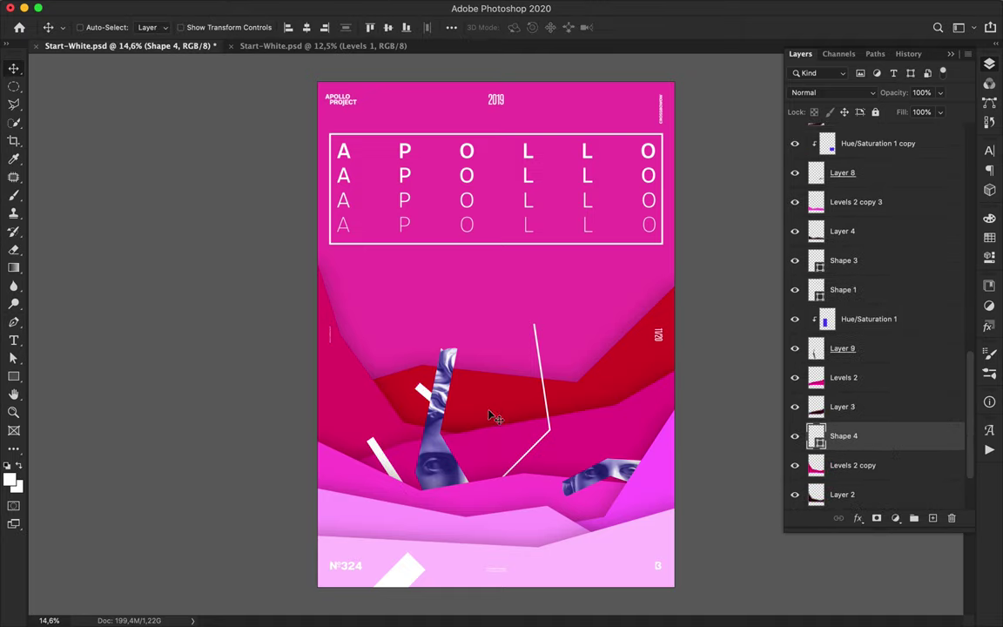
# Step: Draw a bent three-point 38 pt line, about 597 × 3043 px, over the red mountain near the poster's right side
pyautogui.press('p')
pyautogui.press('v')
pyautogui.press('p')
pyautogui.keyDown('super'); pyautogui.click(438, 341); pyautogui.keyUp('super')
pyautogui.click(655, 445)
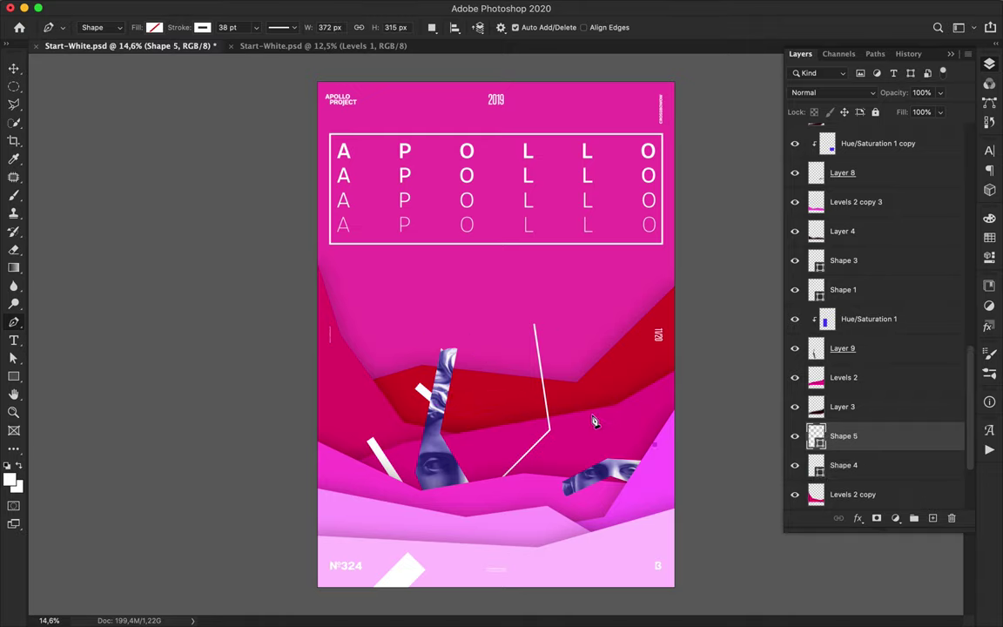
pyautogui.click(624, 375)
pyautogui.click(650, 291)
# Step: Draw a bent three-point line, about 664 × 1827 px, between the lower mountains left of the smaller statue fragment with a 38 pt white stroke
pyautogui.press('p')
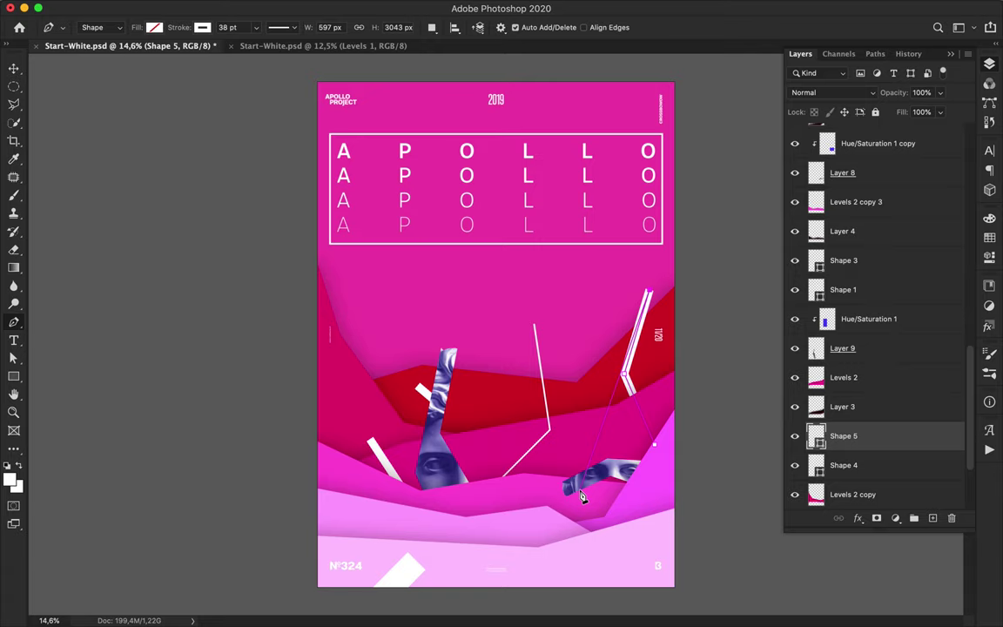
pyautogui.click(557, 550)
pyautogui.click(546, 463)
pyautogui.press('a')
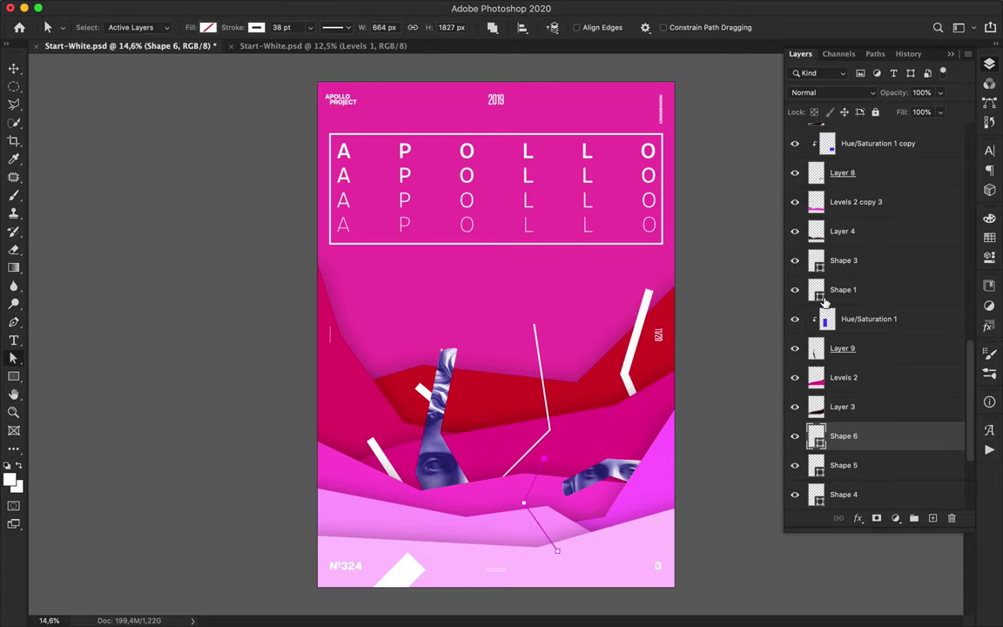
pyautogui.click(286, 27)
pyautogui.write('18')
pyautogui.press('Return')
# Step: Move the lower bent line's layer directly below Layer 7 and shift the line slightly down and to the right
pyautogui.moveTo(886, 445)
pyautogui.mouseDown()
pyautogui.moveTo(871, 217)
pyautogui.moveTo(839, 117)
pyautogui.moveTo(838, 170)
pyautogui.mouseUp()
pyautogui.scroll(5, 862, 200)
pyautogui.moveTo(867, 312); pyautogui.dragTo(849, 239)
pyautogui.write('v')
pyautogui.click(603, 447)
pyautogui.click(606, 216)
pyautogui.press('v')
pyautogui.moveTo(526, 511); pyautogui.dragTo(536, 519)
# Step: Draw a bent line about 1575 × 1865 px from the poster's left edge up over the mountain, with an 8 pt stroke
pyautogui.press('p')
pyautogui.click(306, 385)
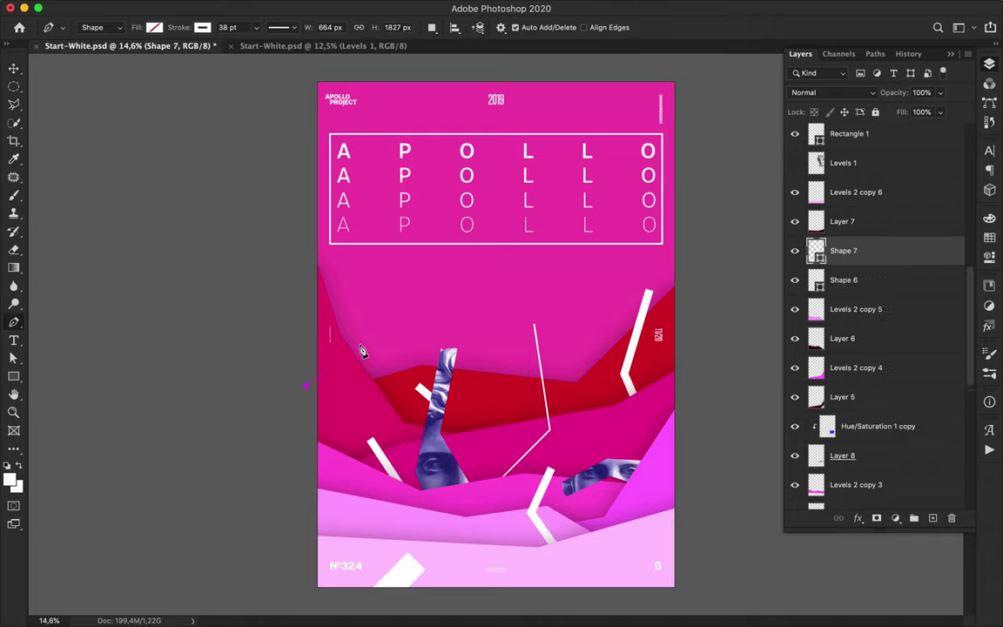
pyautogui.click(363, 342)
pyautogui.click(387, 292)
pyautogui.press('a')
pyautogui.click(299, 28)
pyautogui.write('8 ')
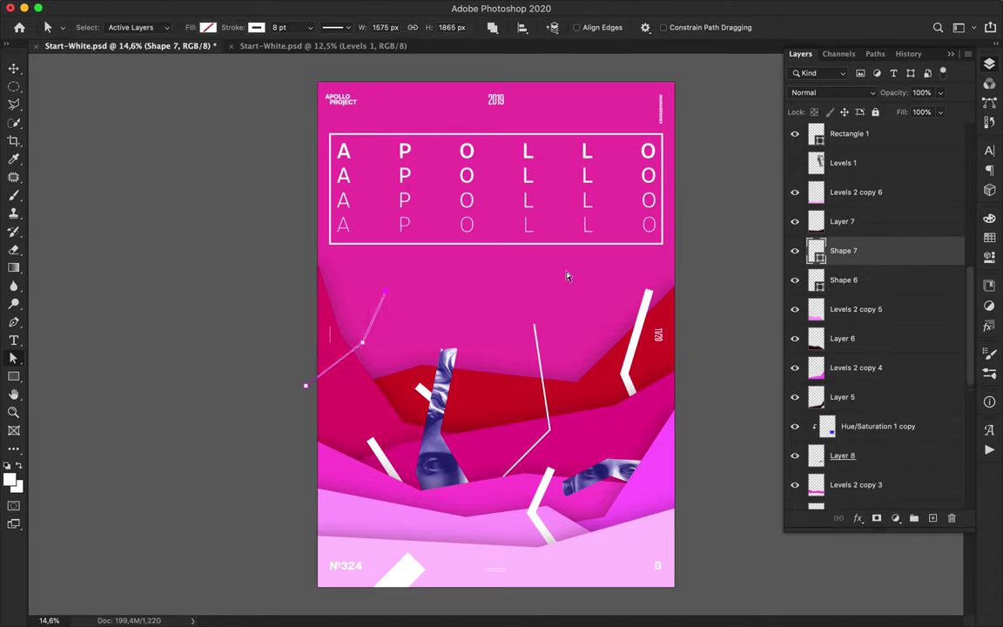
# Step: Draw an 8 pt bent line, about 658 × 2212 px, descending behind the red mountain on the right and place its layer directly above Background
pyautogui.write('p')
pyautogui.click(568, 277)
pyautogui.click(593, 347)
pyautogui.click(601, 390)
pyautogui.press('a')
pyautogui.moveTo(890, 245); pyautogui.dragTo(867, 411)
pyautogui.scroll(-5, 862, 293)
pyautogui.moveTo(855, 179); pyautogui.dragTo(862, 475)
pyautogui.scroll(-5, 859, 429)
pyautogui.moveTo(862, 266); pyautogui.dragTo(853, 481)
# Step: Draw an 8 pt bent line, about 575 × 2662 px, from the title frame's lower edge down to the larger statue fragment's tip
pyautogui.press('p')
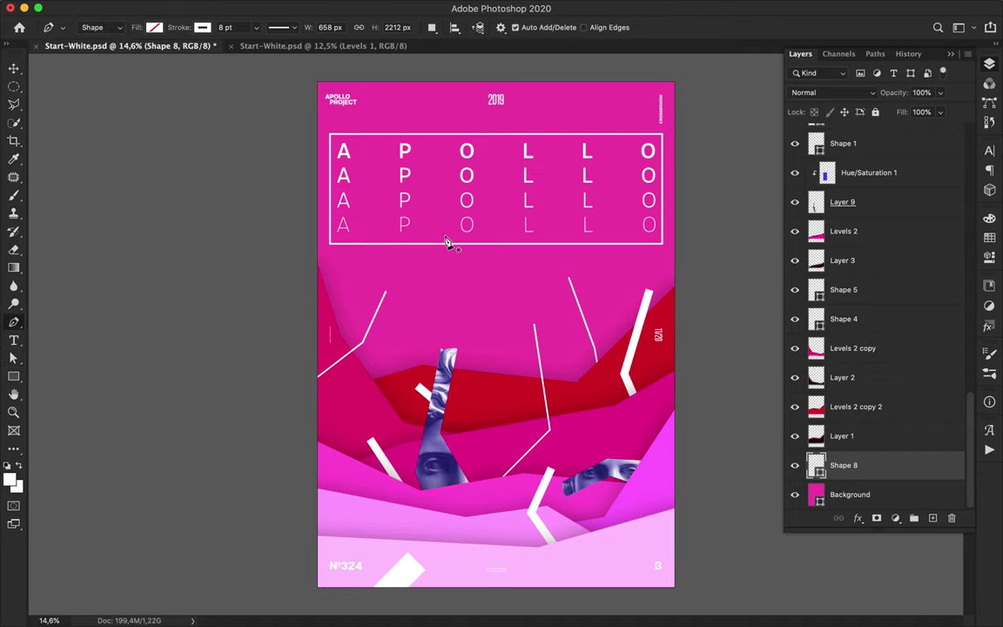
pyautogui.click(440, 248)
pyautogui.click(427, 278)
pyautogui.click(447, 348)
pyautogui.press('a')
pyautogui.press('p')
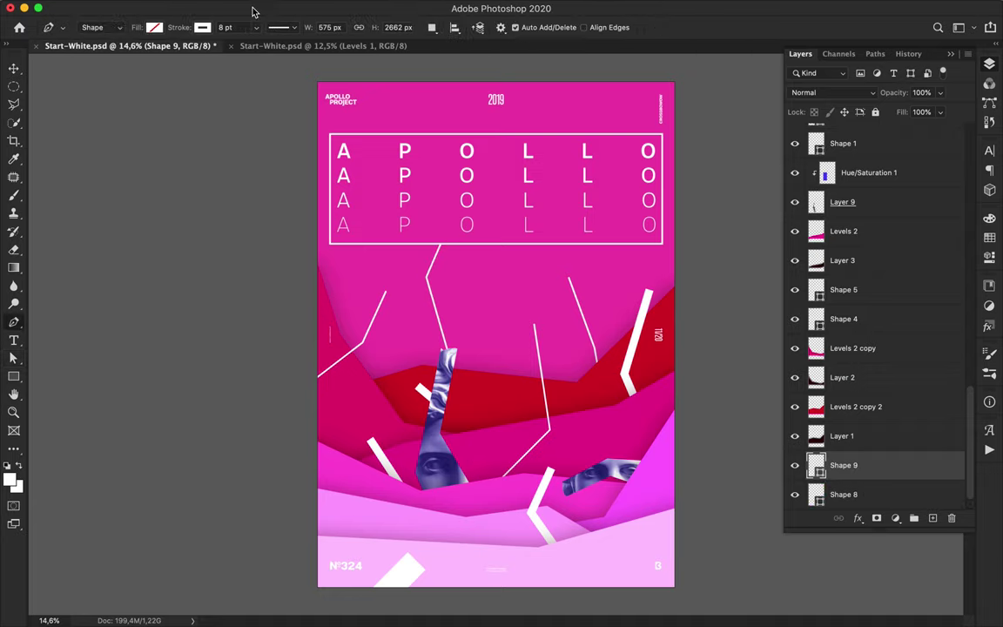
pyautogui.click(495, 334)
pyautogui.press('super+z')
pyautogui.press('a')
pyautogui.click(502, 316)
# Step: Draw a three-point line about 329 × 2226 px in the open sky behind the central mountains and set its stroke to 3 pt
pyautogui.press('p')
pyautogui.click(486, 275)
pyautogui.click(491, 304)
pyautogui.click(503, 389)
pyautogui.write('a')
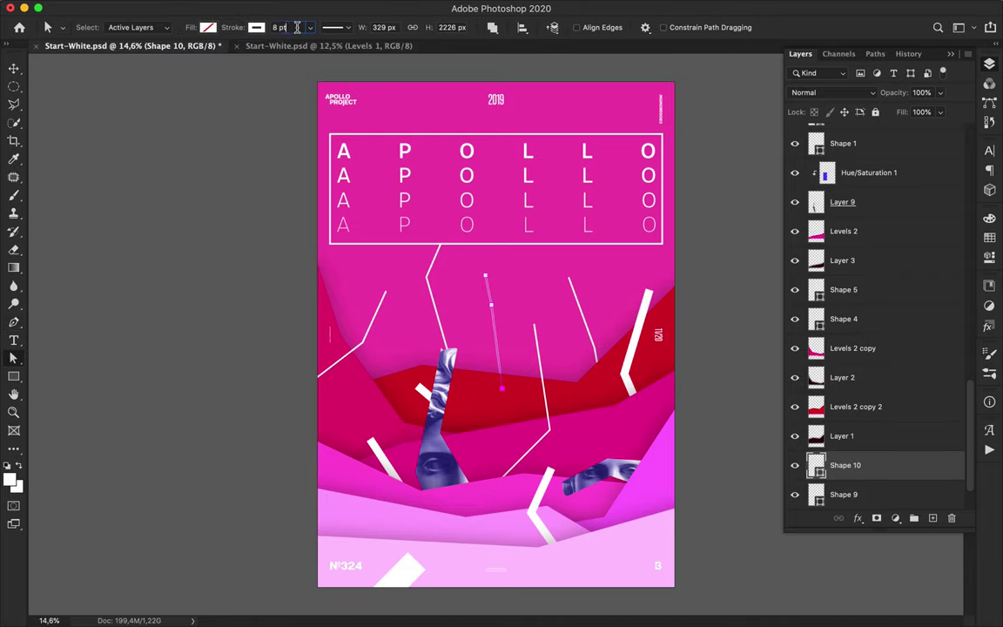
pyautogui.write('3')
pyautogui.press('Return')
# Step: Draw a small 3 pt angular line, about 189 × 963 px, in the sky just below the title frame
pyautogui.keyDown('super'); pyautogui.click(508, 261); pyautogui.keyUp('super')
pyautogui.click(507, 260)
pyautogui.click(500, 280)
pyautogui.click(511, 308)
pyautogui.keyDown('super'); pyautogui.click(562, 313); pyautogui.keyUp('super')
# Step: Add a thin 3 pt angular line over the bright purple mountain at the right and place its layer directly below Layer 6
pyautogui.press('p')
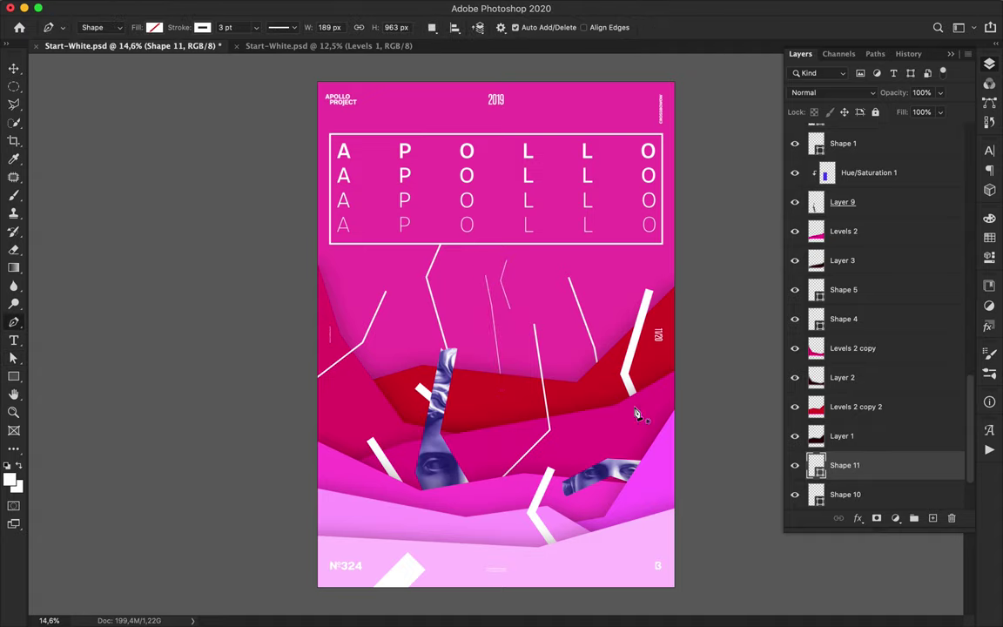
pyautogui.press('a')
pyautogui.moveTo(827, 464); pyautogui.dragTo(858, 293)
pyautogui.press('v')
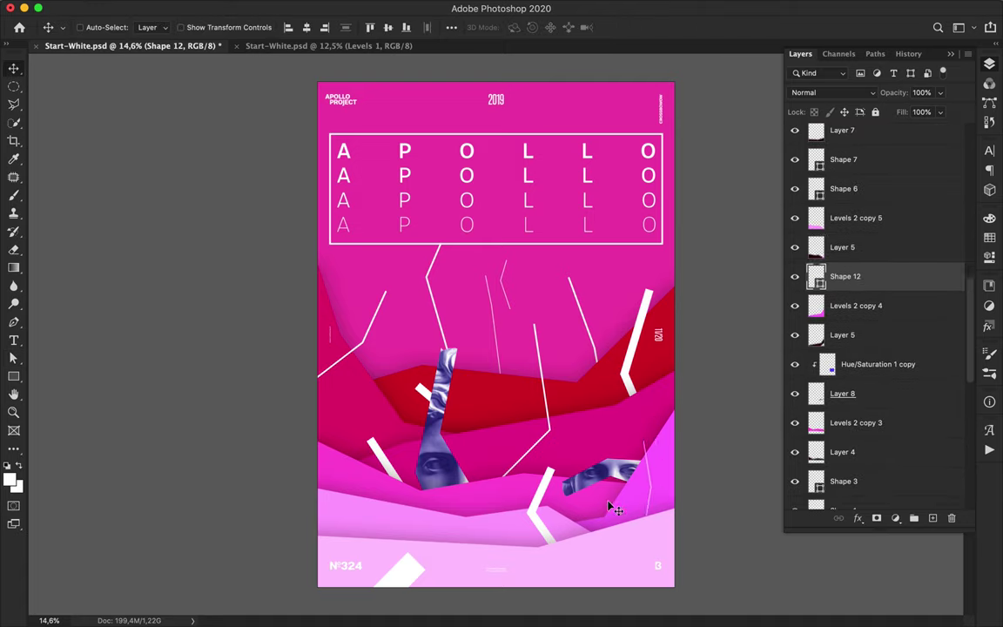
# Step: Draw a three-point line about 693 × 1845 px between the statue fragments, set its stroke to 13 pt, and lower it into the mountains
pyautogui.press('p')
pyautogui.click(506, 483)
pyautogui.keyDown('shift'); pyautogui.click(470, 447); pyautogui.keyUp('shift')
pyautogui.keyDown('shift'); pyautogui.click(470, 390); pyautogui.keyUp('shift')
pyautogui.press('a')
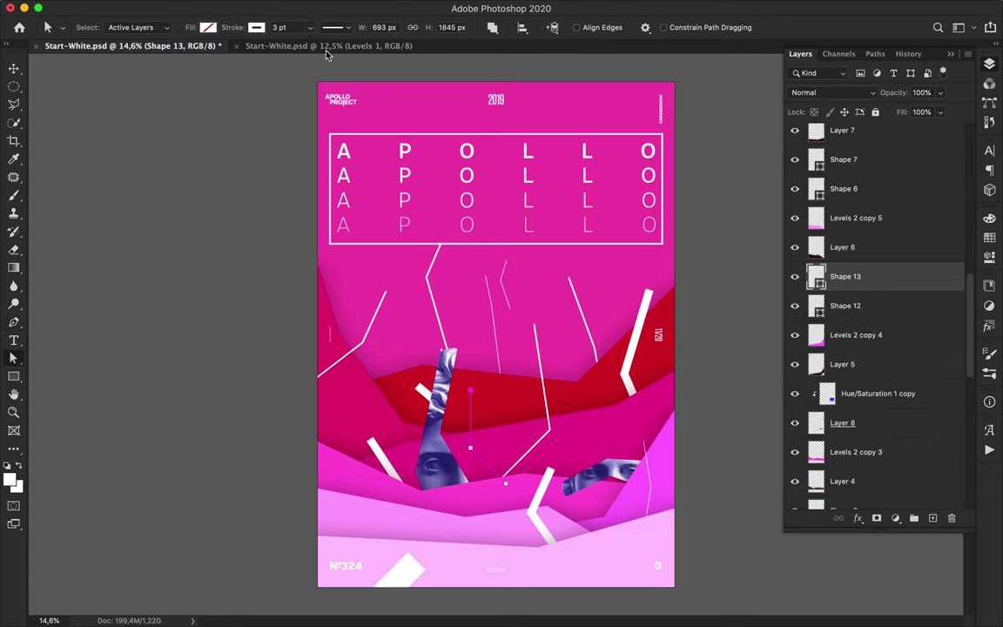
pyautogui.press('v')
pyautogui.moveTo(486, 470)
pyautogui.mouseDown()
pyautogui.moveTo(490, 462)
pyautogui.moveTo(494, 505)
pyautogui.mouseUp()
pyautogui.press('a')
pyautogui.press('p')
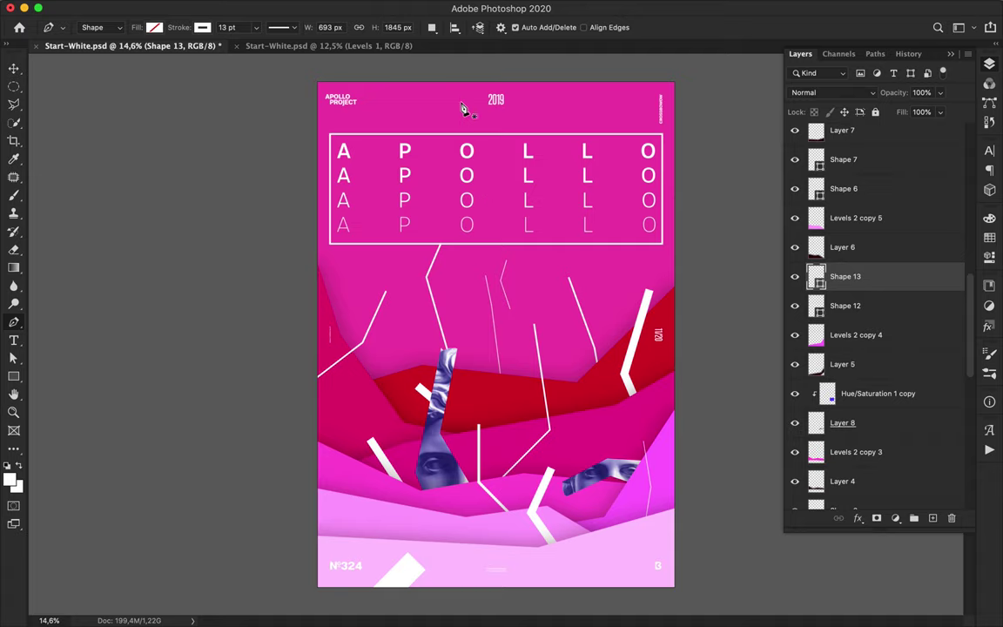
# Step: Draw a short bent 13 pt line running off the poster's top edge, left of the 2019 text
pyautogui.click(423, 110)
pyautogui.click(436, 74)
pyautogui.press('a')
pyautogui.press('p')
pyautogui.press('v')
# Step: Draw two outlined 13 pt squares, a small one left of the larger statue fragment and a 454 px one above the smaller fragment
pyautogui.press('u')
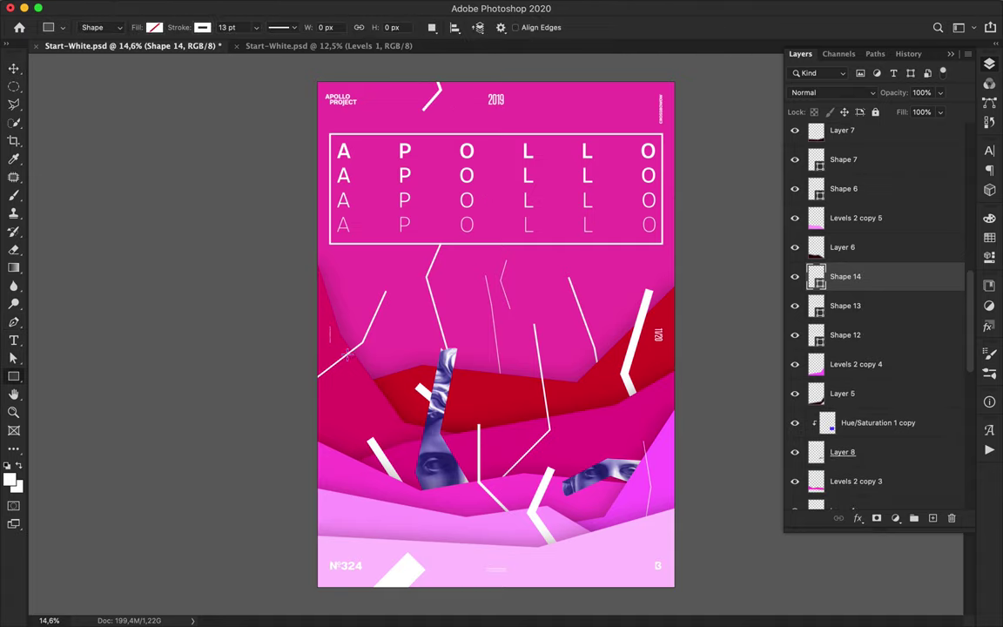
pyautogui.moveTo(389, 335); pyautogui.dragTo(401, 348)
pyautogui.moveTo(571, 427); pyautogui.dragTo(595, 448)
pyautogui.moveTo(322, 503); pyautogui.dragTo(353, 471)
pyautogui.press('a')
pyautogui.press('Delete')
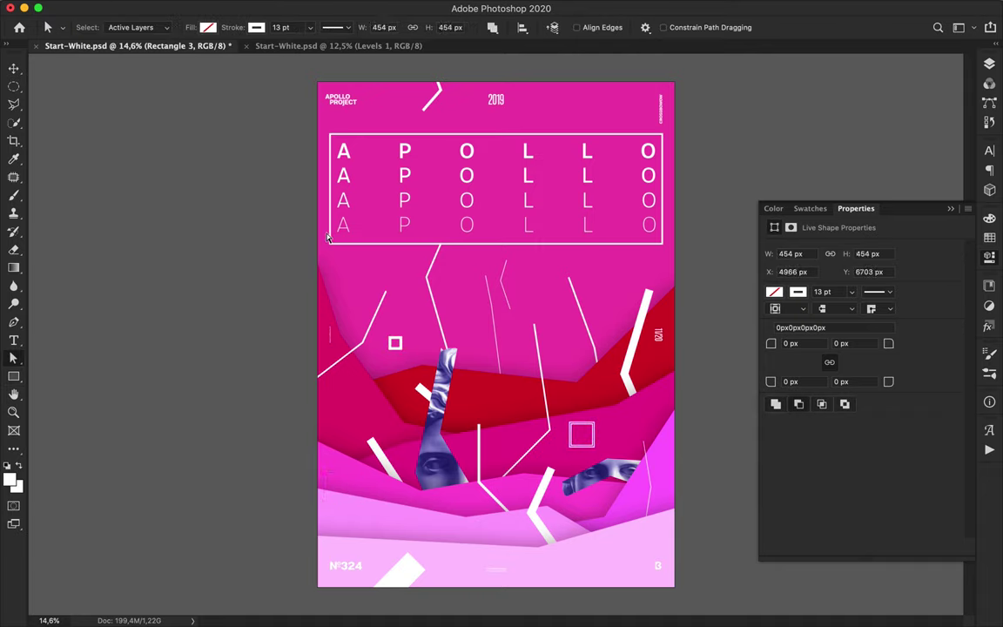
# Step: Draw an outlined square, 620 px wide, behind the pale mountain at the lower left and set its stroke to 17 pt
pyautogui.press('u')
pyautogui.moveTo(327, 475); pyautogui.dragTo(348, 496)
pyautogui.press('v')
pyautogui.moveTo(348, 464); pyautogui.dragTo(365, 486)
pyautogui.press('a')
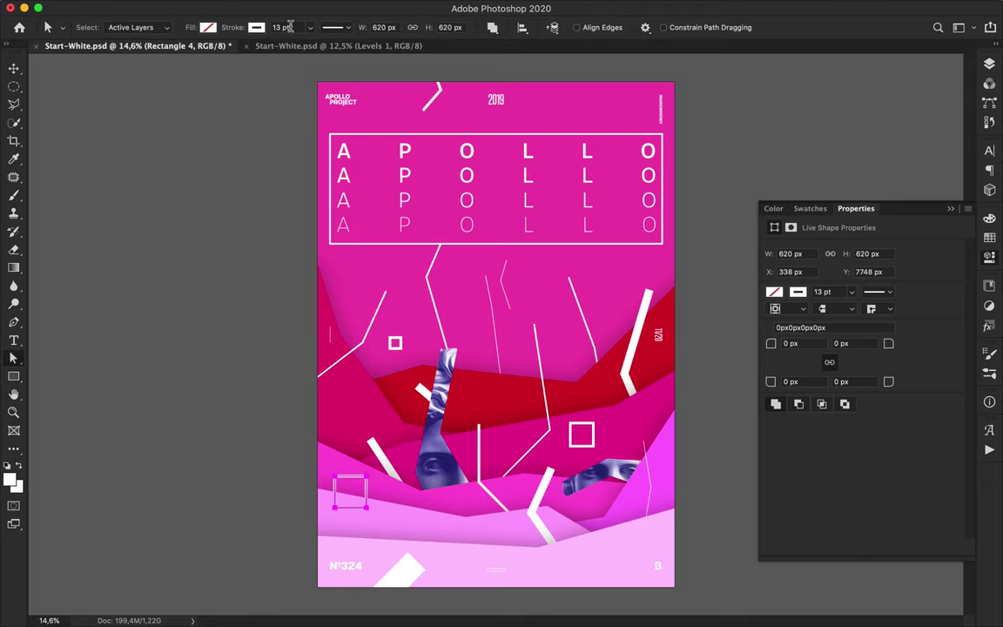
pyautogui.press('Return')
# Step: Duplicate the 620 px square to the poster's lower right edge, place its layer directly below Levels 1, and raise its stroke to 41 pt
pyautogui.press('v')
pyautogui.keyDown('alt'); pyautogui.moveTo(363, 500); pyautogui.dragTo(608, 570); pyautogui.keyUp('alt')
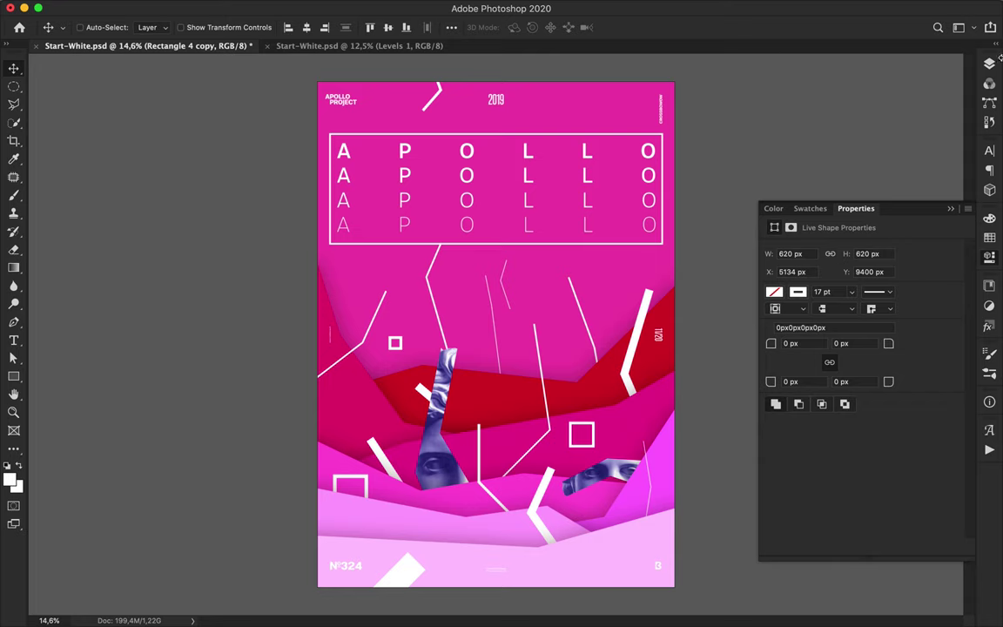
pyautogui.click(994, 63)
pyautogui.moveTo(849, 290); pyautogui.dragTo(858, 228)
pyautogui.press('a')
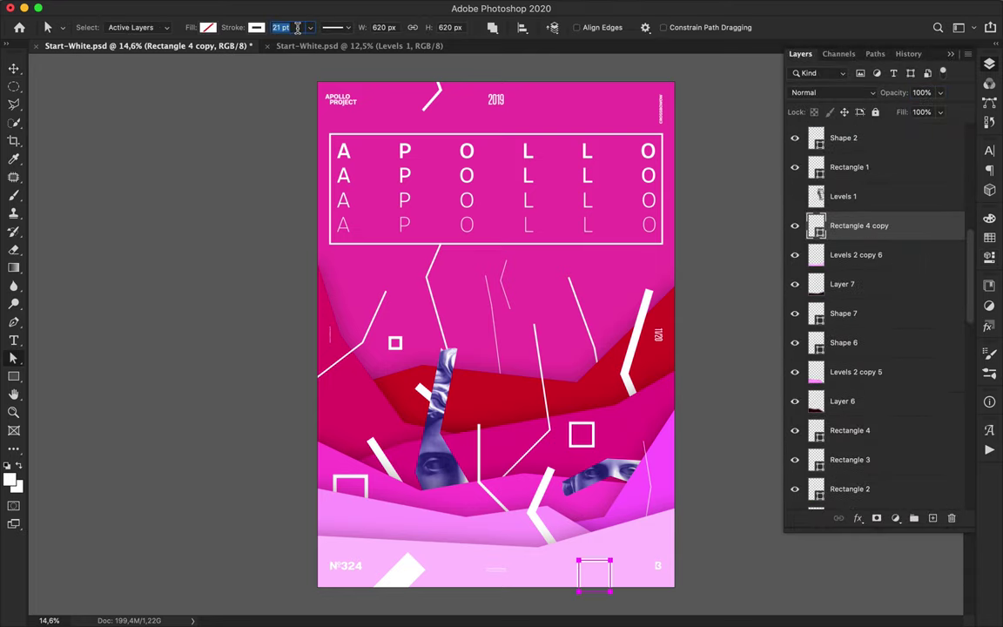
pyautogui.hotkey('shift', 'Up')
pyautogui.press('Return')
# Step: Draw an outlined circle, 208 px wide, below the title frame's right end and make its stroke thinner
pyautogui.press('v')
pyautogui.press('u')
pyautogui.rightClick(12, 380)
pyautogui.click(65, 400)
pyautogui.moveTo(607, 263); pyautogui.dragTo(619, 275)
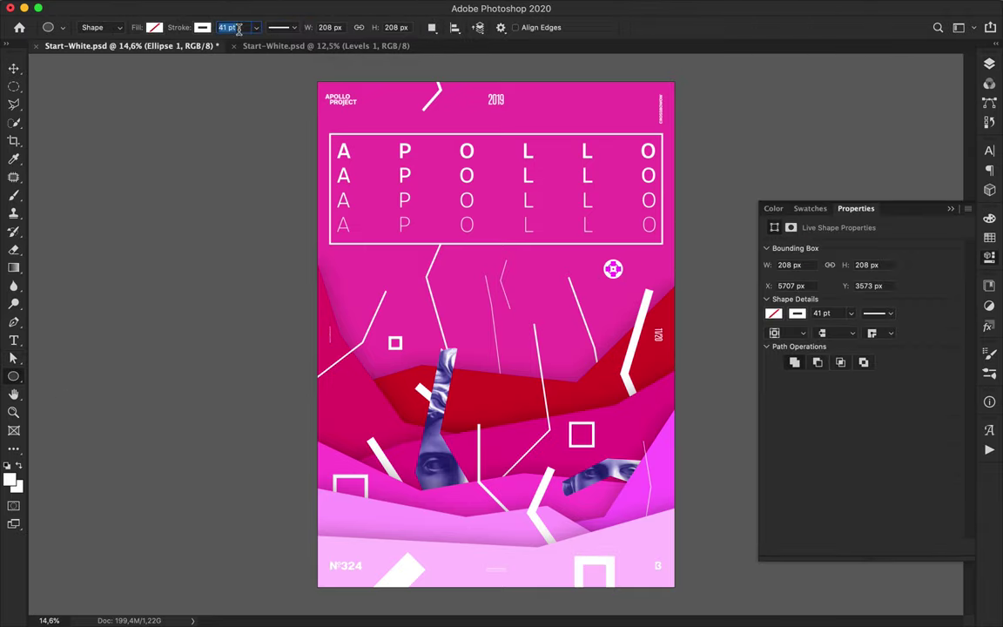
pyautogui.hotkey('shift', 'Up')
pyautogui.hotkey('shift', 'Up')
pyautogui.press('Down')
pyautogui.press('Down')
# Step: Draw a larger outlined circle on the red mountain at the poster's centre and place its layer directly below Layer 3
pyautogui.scroll(-10, 238, 29)
pyautogui.moveTo(509, 416); pyautogui.dragTo(529, 436)
pyautogui.press('v')
pyautogui.click(989, 64)
pyautogui.moveTo(888, 235); pyautogui.dragTo(893, 470)
pyautogui.scroll(-4, 890, 457)
pyautogui.moveTo(859, 343); pyautogui.dragTo(859, 446)
pyautogui.scroll(-6, 859, 450)
pyautogui.moveTo(848, 233); pyautogui.dragTo(842, 371)
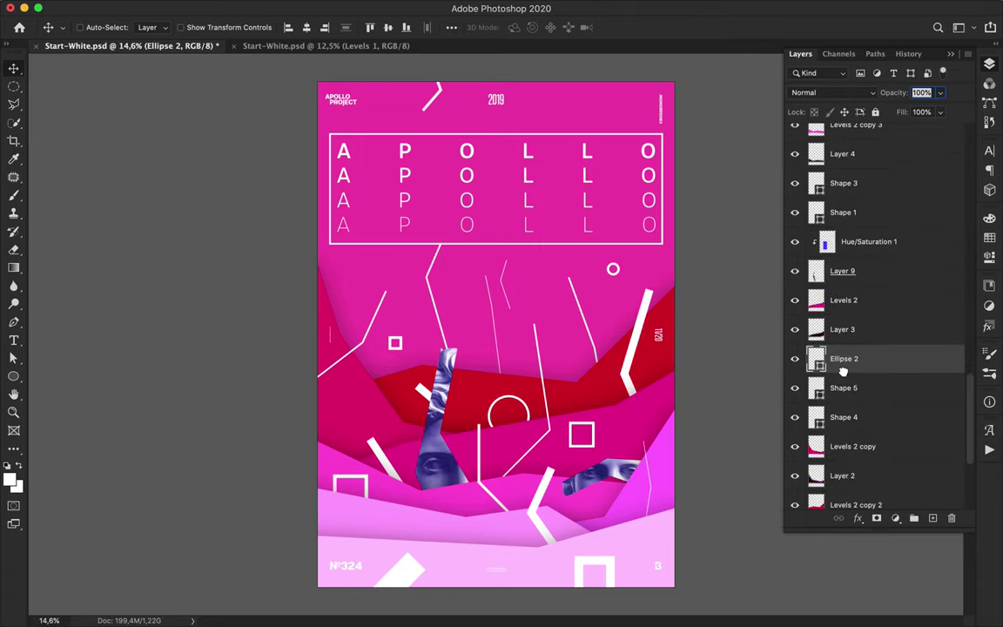
# Step: Draw an outlined circle, 1510 px wide, below the larger statue fragment, place its layer directly below Layer 5, and thicken its stroke
pyautogui.press('u')
pyautogui.moveTo(361, 448)
pyautogui.mouseDown()
pyautogui.moveTo(431, 531)
pyautogui.moveTo(430, 567)
pyautogui.mouseUp()
pyautogui.press('v')
pyautogui.click(989, 64)
pyautogui.moveTo(882, 361); pyautogui.dragTo(873, 231)
pyautogui.moveTo(391, 450); pyautogui.dragTo(471, 498)
pyautogui.press('a')
pyautogui.press('Return')
pyautogui.press('v')
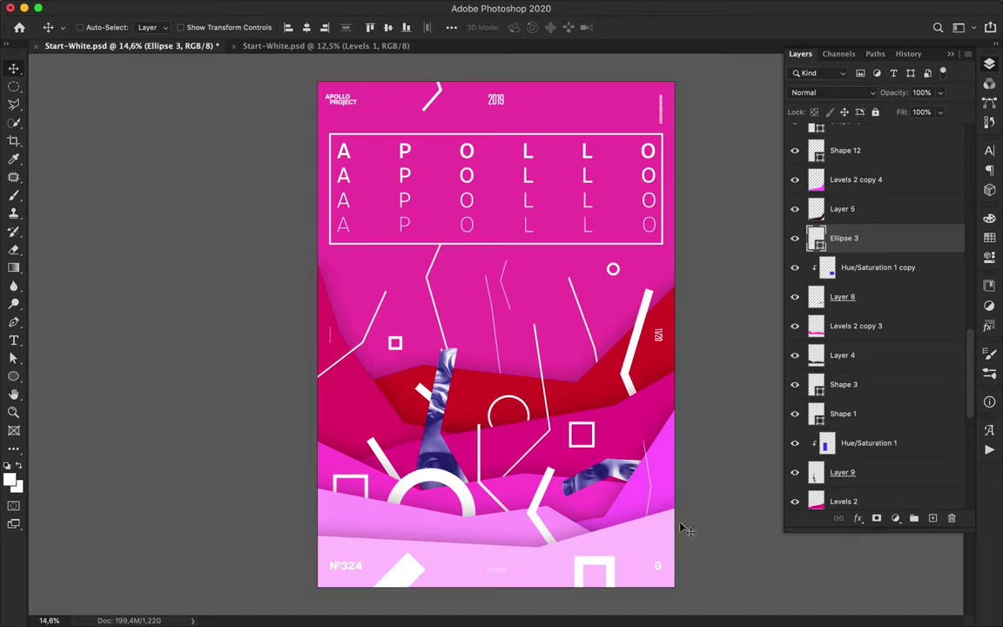
# Step: Reselect the large circle below the statue fragment and set its stroke to 31 pt
pyautogui.keyDown('super'); pyautogui.click(611, 565); pyautogui.keyUp('super')
pyautogui.keyDown('super'); pyautogui.click(465, 485); pyautogui.keyUp('super')
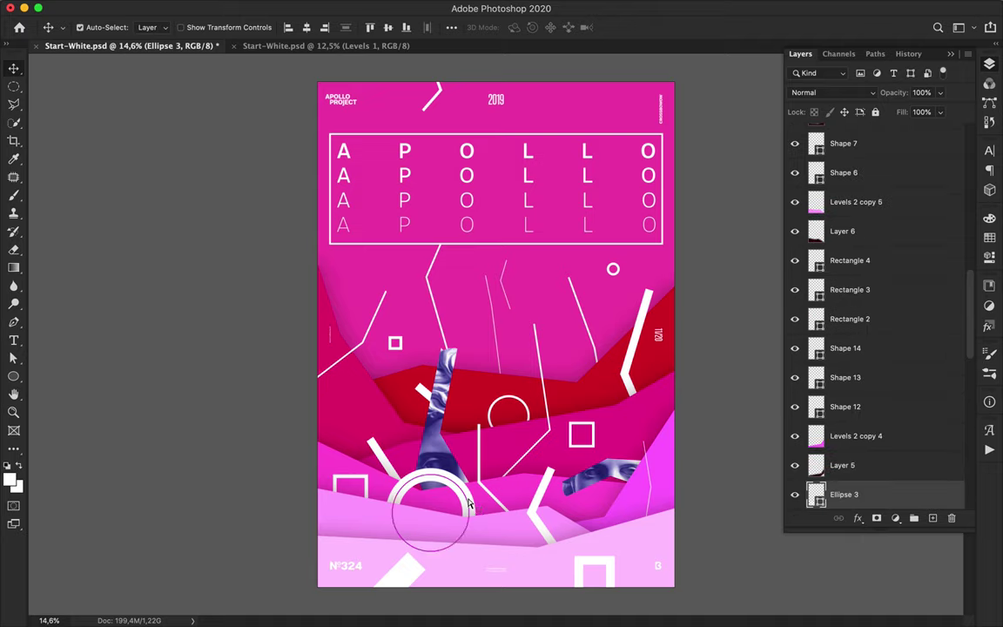
pyautogui.press('super+t')
pyautogui.press('Escape')
pyautogui.press('a')
pyautogui.click(282, 28)
pyautogui.write('30')
pyautogui.press('Return')
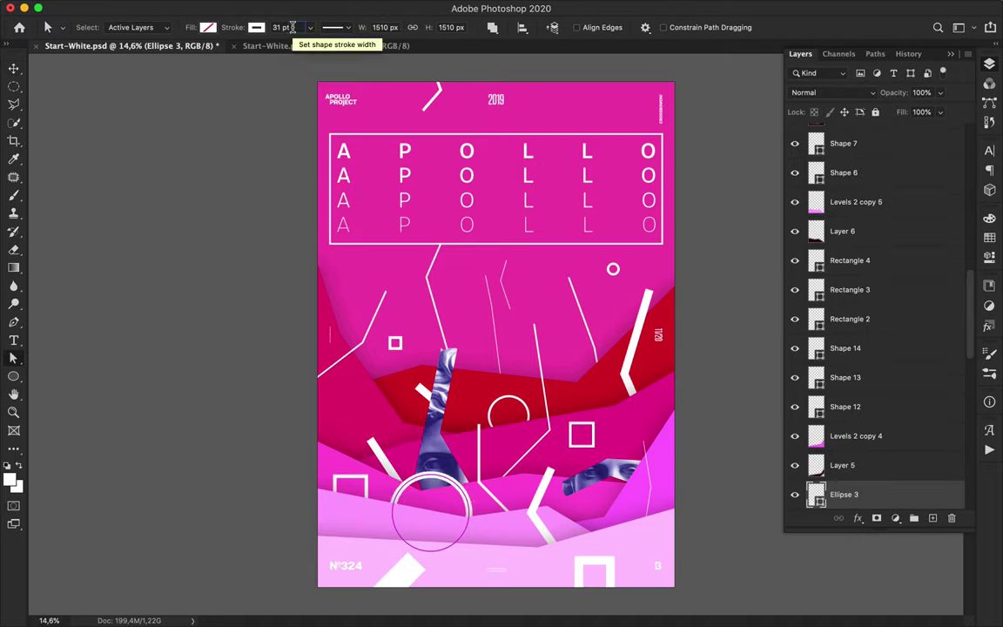
# Step: Draw a bent line, about 138 px wide and 1668 px high, above the outlined square at the poster's lower left
pyautogui.press('v')
pyautogui.press('p')
pyautogui.click(347, 460)
pyautogui.click(341, 436)
pyautogui.click(342, 377)
# Step: Set the new left-hand line's stroke to 9 pt and move its layer between Shape 3 and Shape 1
pyautogui.press('a')
pyautogui.write('16')
pyautogui.press('Return')
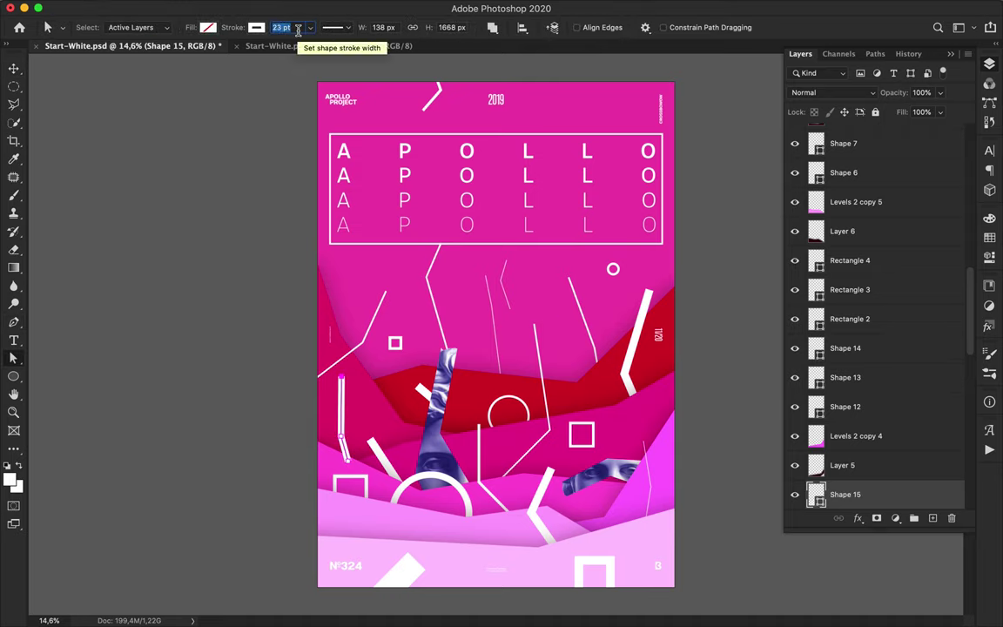
pyautogui.press('Down')
pyautogui.press('Down')
pyautogui.press('Return')
pyautogui.press('v')
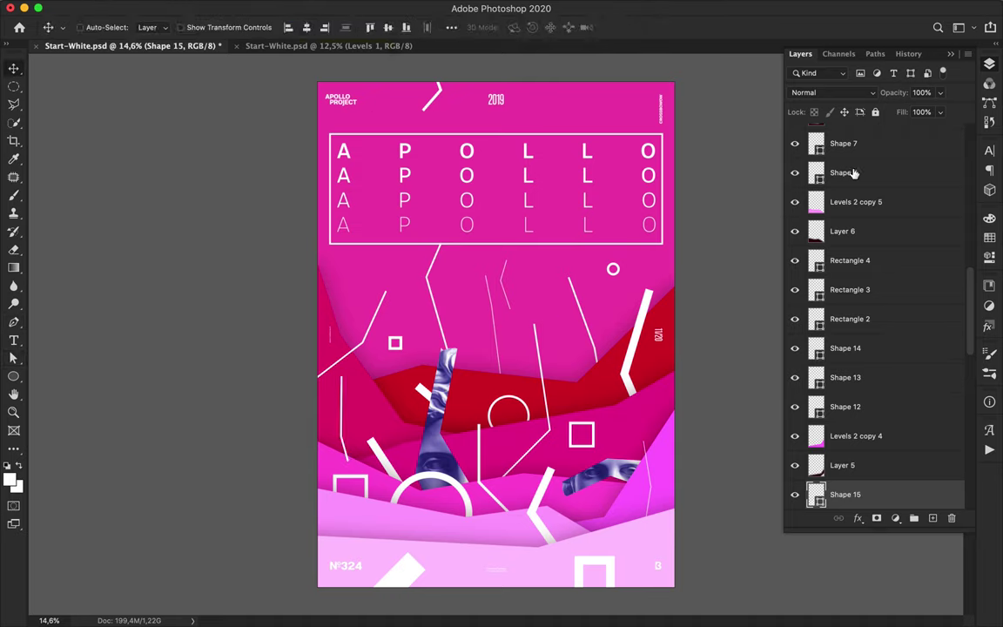
pyautogui.scroll(-6, 842, 174)
pyautogui.moveTo(860, 208); pyautogui.dragTo(851, 392)
# Step: Draw a bent 9 pt line right of the larger statue fragment's tip and place its layer directly below Layer 1
pyautogui.press('p')
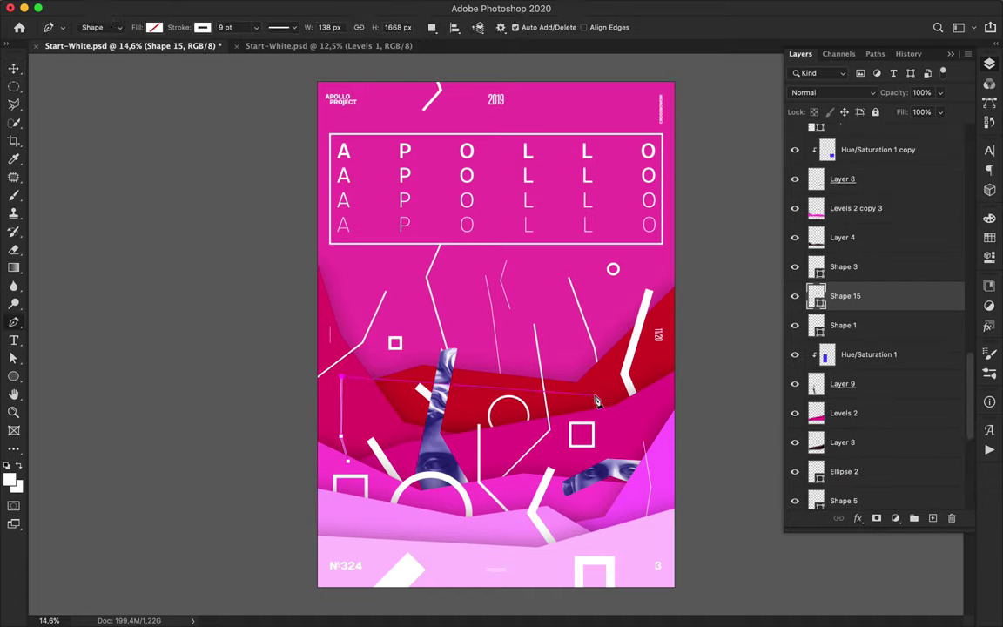
pyautogui.click(485, 376)
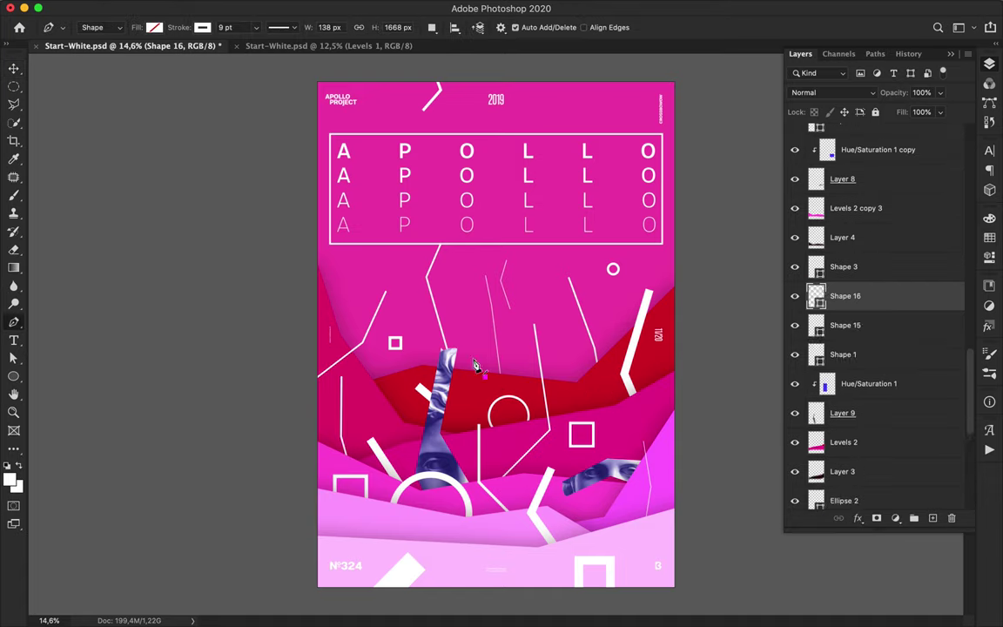
pyautogui.click(475, 297)
pyautogui.press('a')
pyautogui.moveTo(819, 296)
pyautogui.mouseDown()
pyautogui.moveTo(835, 139)
pyautogui.moveTo(858, 174)
pyautogui.moveTo(862, 143)
pyautogui.moveTo(871, 599)
pyautogui.moveTo(825, 349)
pyautogui.mouseUp()
# Step: Draw another bent 9 pt line, about 322 by 1311 px, rising behind the right part of the red mountain
pyautogui.press('p')
pyautogui.click(560, 390)
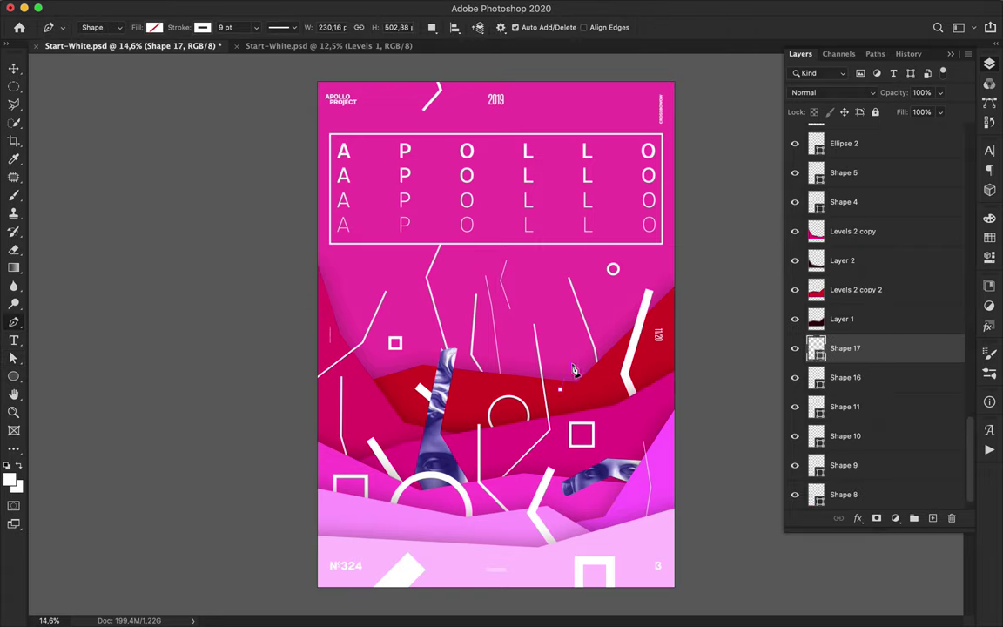
pyautogui.press('a')
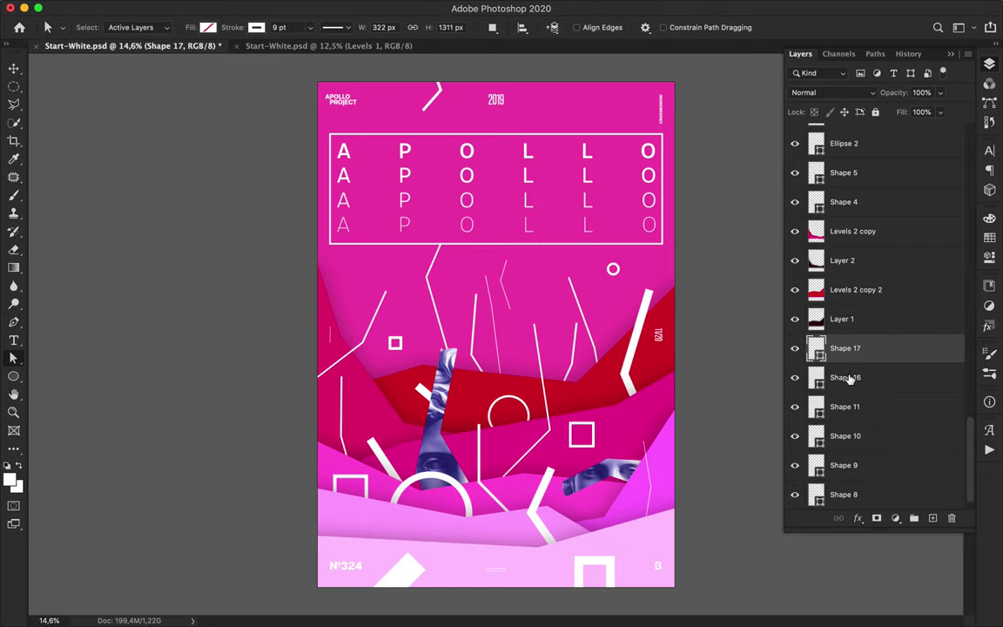
# Step: Above the Levels 2 copy layer, draw a small bent line inside the central circle with no fill and a white 5 pt stroke
pyautogui.scroll(-1, 847, 488)
pyautogui.scroll(3, 853, 441)
pyautogui.click(862, 327)
pyautogui.press('p')
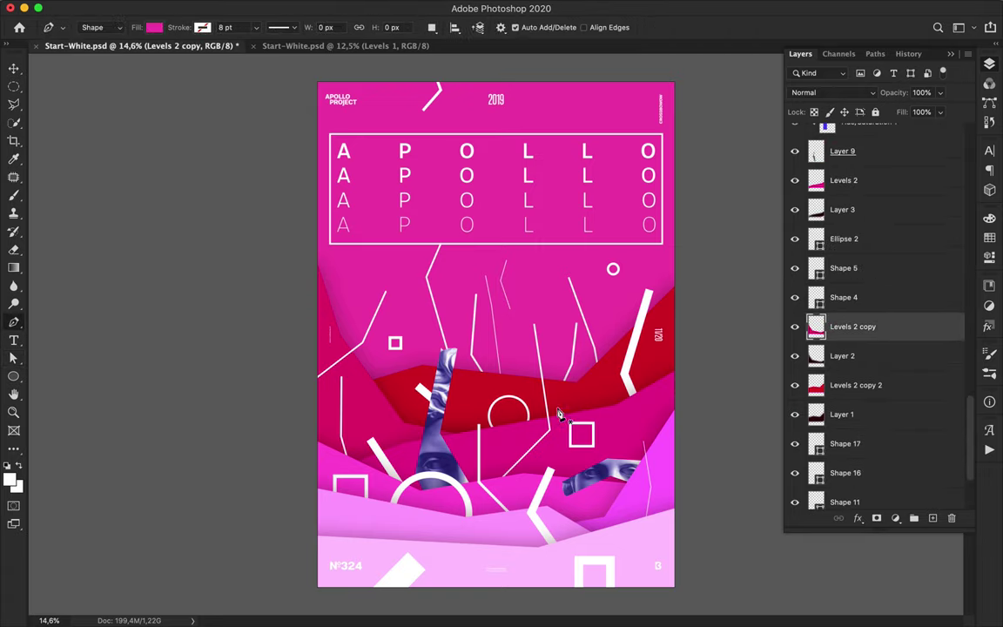
pyautogui.click(515, 442)
pyautogui.press('a')
pyautogui.click(256, 27)
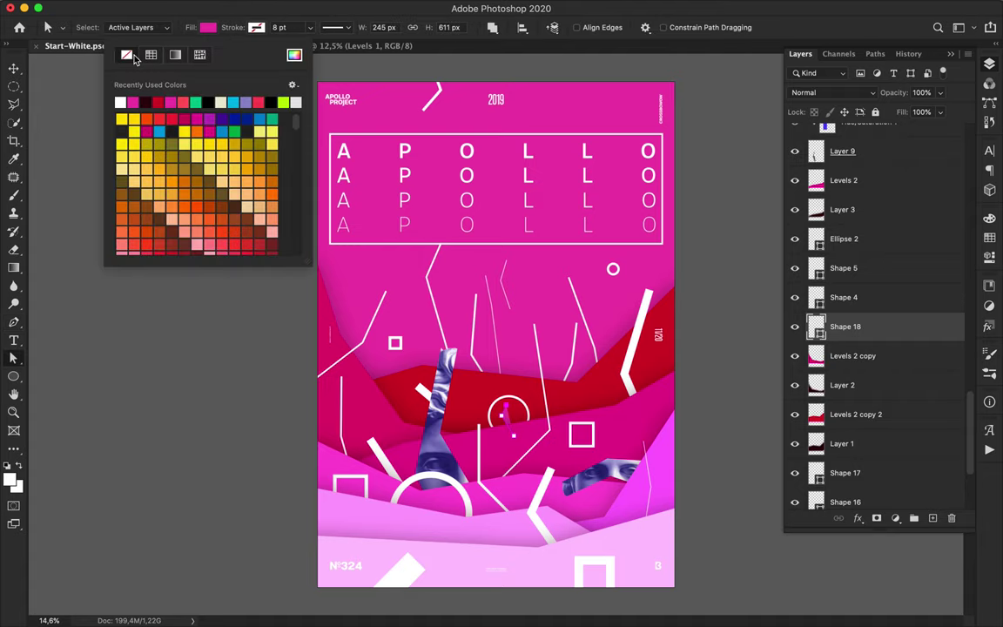
pyautogui.doubleClick(286, 29)
pyautogui.write('5')
pyautogui.press('Return')
# Step: Draw a bent 5 pt line, about 293 by 1747 px, left of the larger statue fragment
pyautogui.press('p')
pyautogui.press('a')
pyautogui.click(411, 375)
pyautogui.press('p')
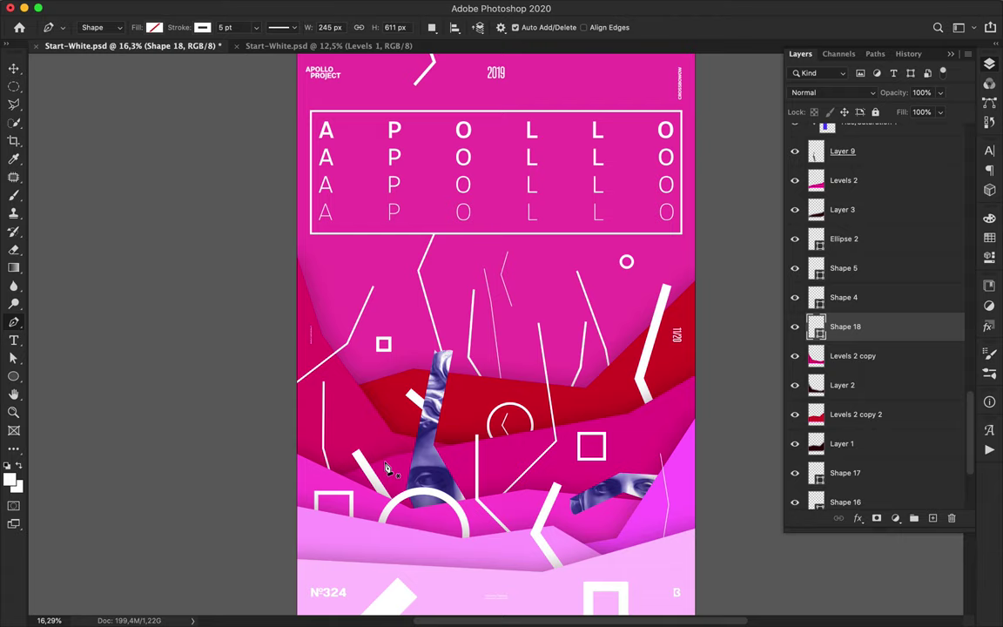
pyautogui.click(385, 461)
pyautogui.click(402, 419)
pyautogui.click(397, 364)
pyautogui.press('a')
# Step: Draw a 5 pt zigzag line with four points, about 441 by 2138 px, left of the thick line near the right edge
pyautogui.press('p')
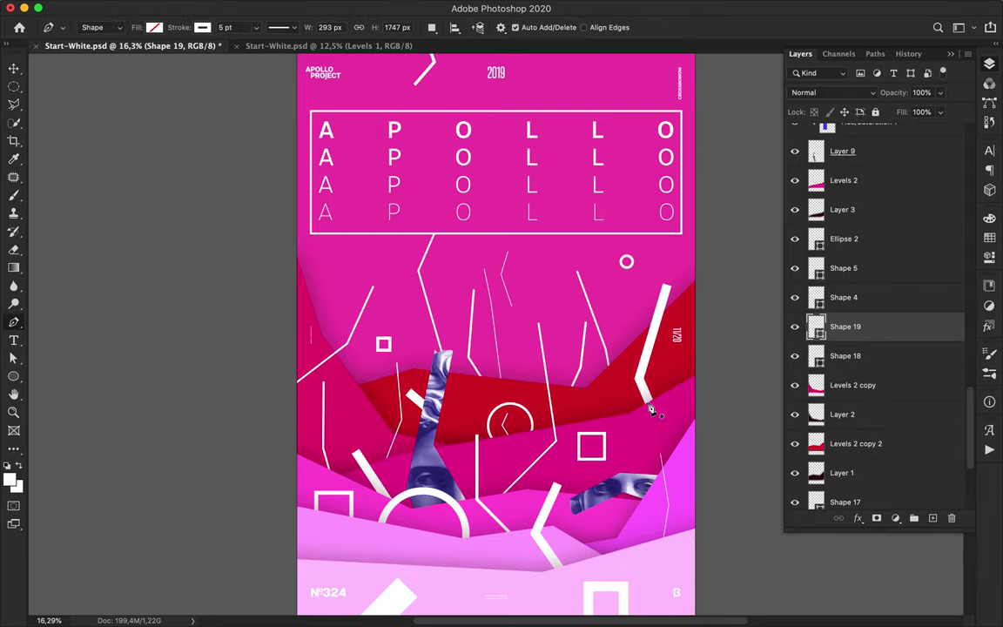
pyautogui.click(631, 424)
pyautogui.click(609, 398)
pyautogui.click(619, 331)
pyautogui.click(607, 304)
pyautogui.press('a')
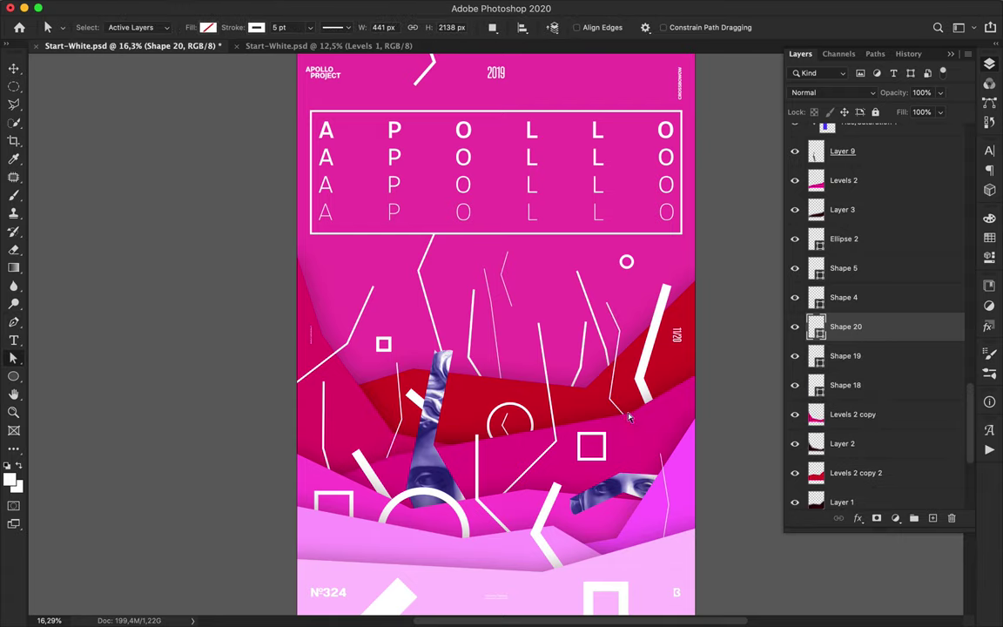
# Step: Draw a bent line, about 404 by 1262 px, along the larger statue fragment's right side and thicken its stroke
pyautogui.press('p')
pyautogui.click(466, 457)
pyautogui.click(453, 431)
pyautogui.click(442, 386)
pyautogui.press('a')
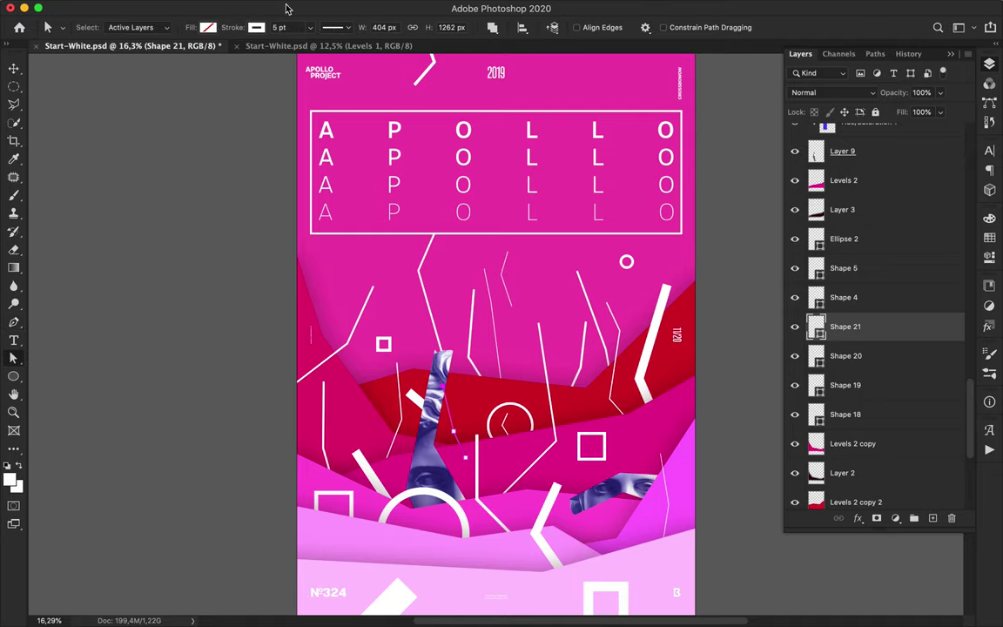
pyautogui.press('Return')
# Step: Draw a bent line left of the large half-hidden circle and place a shifted copy of it directly above Levels 2 copy 5
pyautogui.press('p')
pyautogui.click(345, 567)
pyautogui.click(367, 521)
pyautogui.press('a')
pyautogui.moveTo(858, 333); pyautogui.dragTo(893, 246)
pyautogui.press('v')
pyautogui.moveTo(369, 516); pyautogui.dragTo(375, 537)
pyautogui.moveTo(896, 247); pyautogui.dragTo(823, 283)
# Step: Draw a bent 25 pt line on the pale mountain near the poster's lower left edge
pyautogui.press('p')
pyautogui.press('a')
pyautogui.click(322, 571)
pyautogui.press('p')
pyautogui.click(321, 572)
pyautogui.click(310, 550)
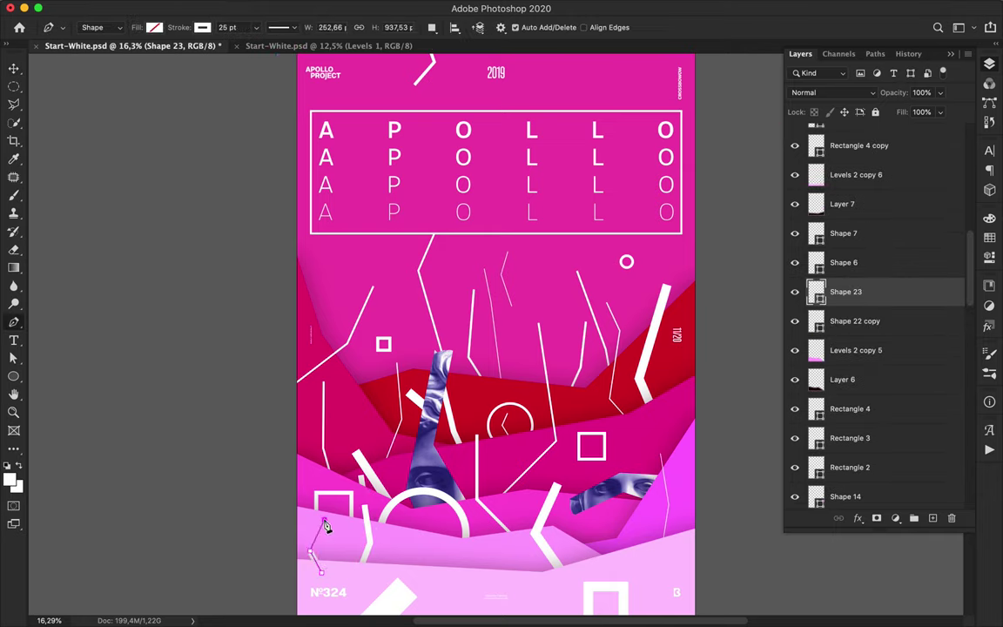
pyautogui.click(325, 520)
pyautogui.press('a')
pyautogui.moveTo(334, 509); pyautogui.dragTo(335, 507)
# Step: Set the stroke of the bent line near the lower left edge to 45 pt
pyautogui.click(282, 28)
pyautogui.hotkey('shift', 'Up')
pyautogui.hotkey('shift', 'Up')
pyautogui.press('Return')
pyautogui.press('v')
# Step: Draw a bent line, about 683 by 1987 px, crossing the large circle's right half and set its stroke to 5 pt
pyautogui.press('p')
pyautogui.press('a')
pyautogui.click(468, 573)
pyautogui.press('p')
pyautogui.click(440, 576)
pyautogui.click(423, 540)
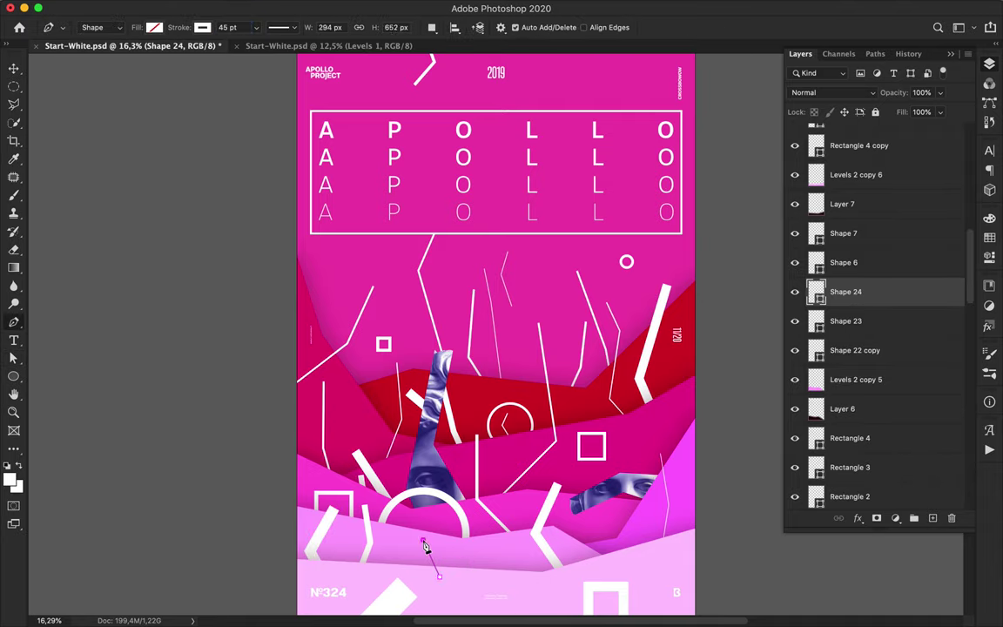
pyautogui.click(462, 465)
pyautogui.press('a')
pyautogui.click(293, 27)
pyautogui.write('5')
pyautogui.press('Return')
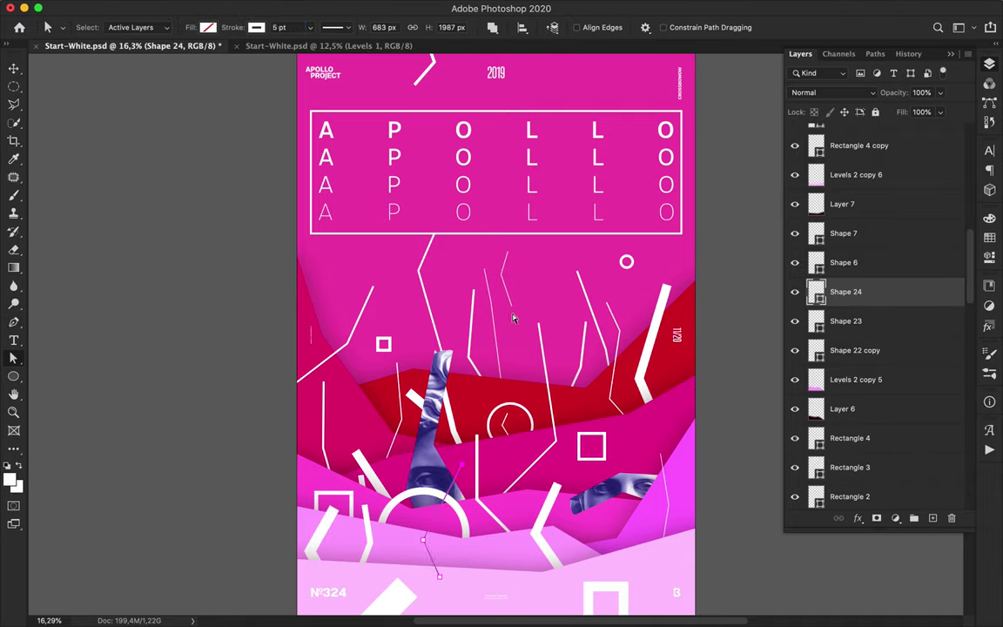
# Step: Draw a bent 5 pt line, about 176 by 1341 px, behind the front mountain near the poster's right edge
pyautogui.press('p')
pyautogui.click(685, 544)
pyautogui.click(678, 524)
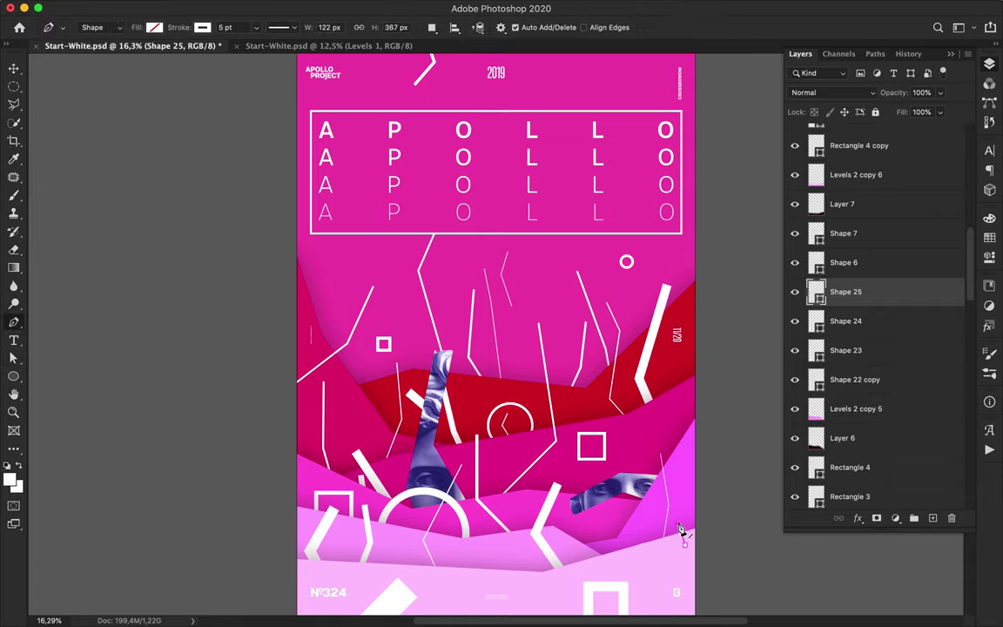
pyautogui.click(686, 493)
pyautogui.press('a')
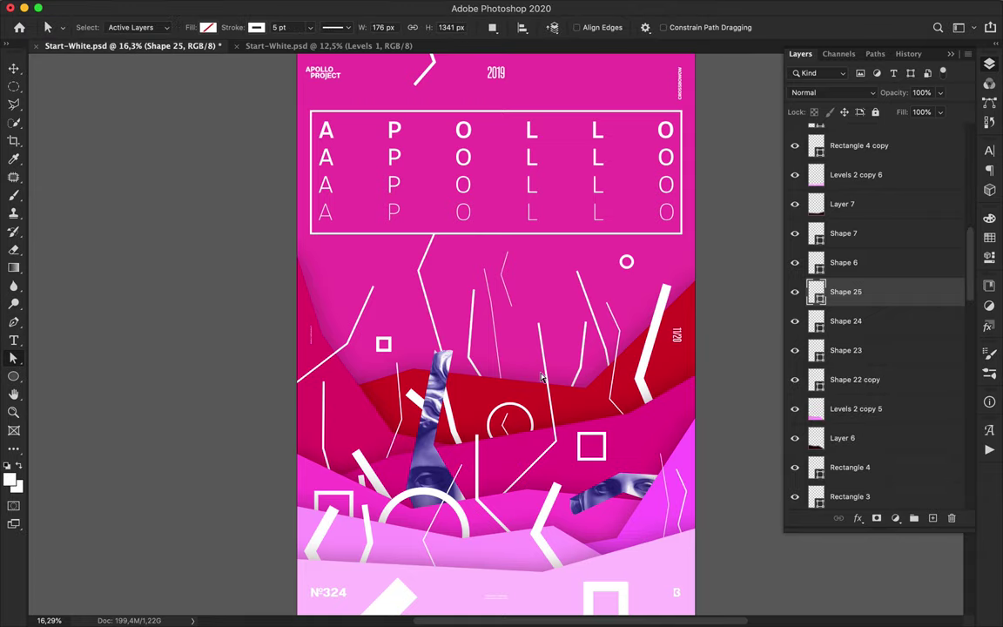
# Step: Draw a bent line, about 227 by 946 px, on the pale mountain right of the large circle with a 45 pt stroke
pyautogui.press('v')
pyautogui.press('p')
pyautogui.click(482, 575)
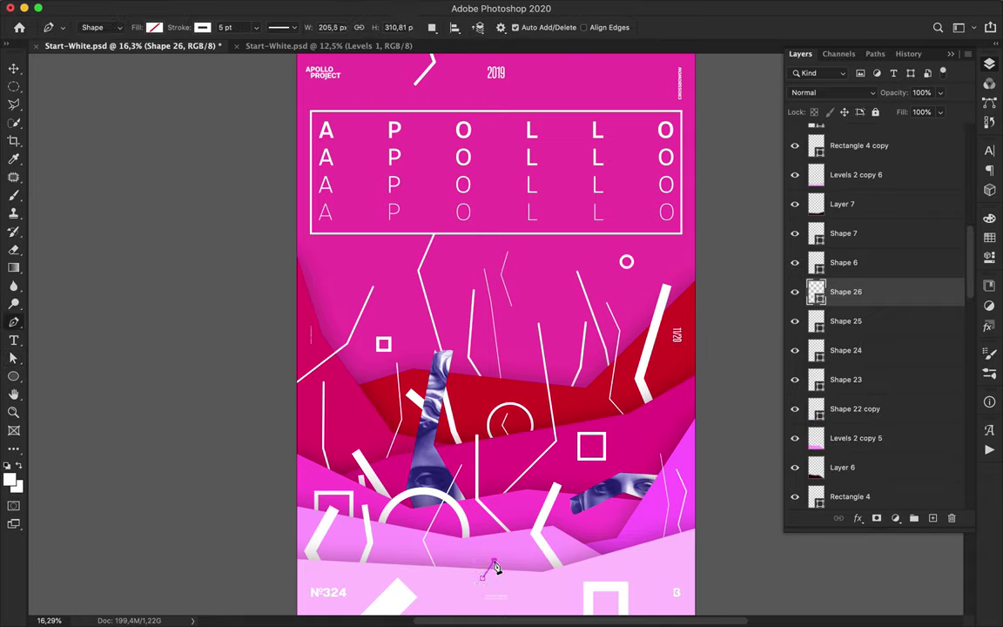
pyautogui.press('a')
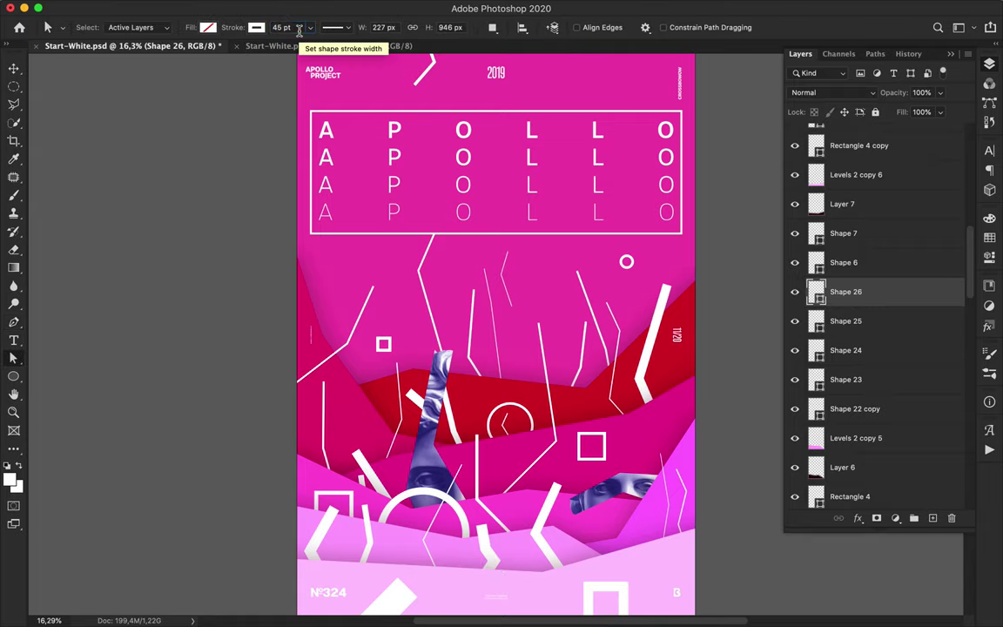
pyautogui.press('v')
# Step: Draw a zigzag line with four points, about 270 by 2587 px, passing over the smaller statue fragment
pyautogui.press('p')
pyautogui.scroll(-3, 470, 569)
pyautogui.click(611, 493)
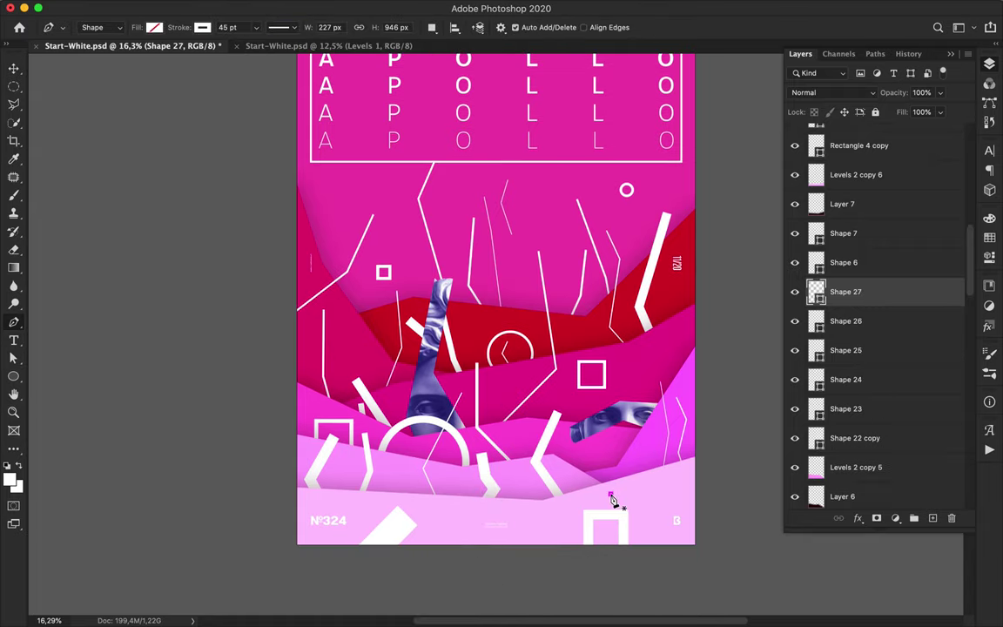
pyautogui.click(601, 453)
pyautogui.click(617, 383)
pyautogui.click(608, 348)
# Step: Set the zigzag line's stroke to 25 pt and shift it about 70 px right and 321 px down
pyautogui.press('a')
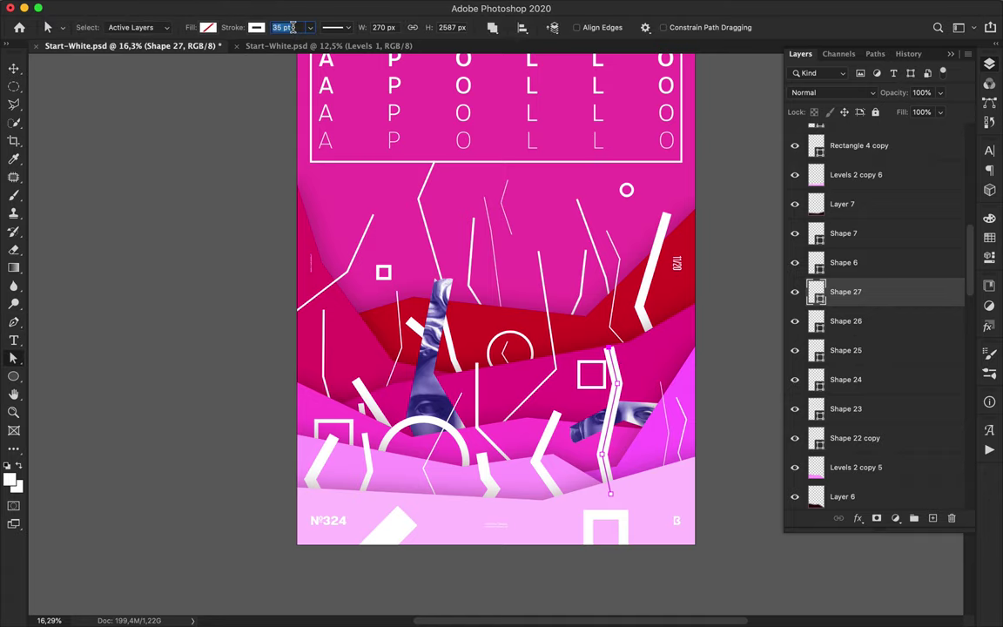
pyautogui.hotkey('shift', 'Down')
pyautogui.press('Return')
pyautogui.press('v')
pyautogui.moveTo(608, 401); pyautogui.dragTo(613, 419)
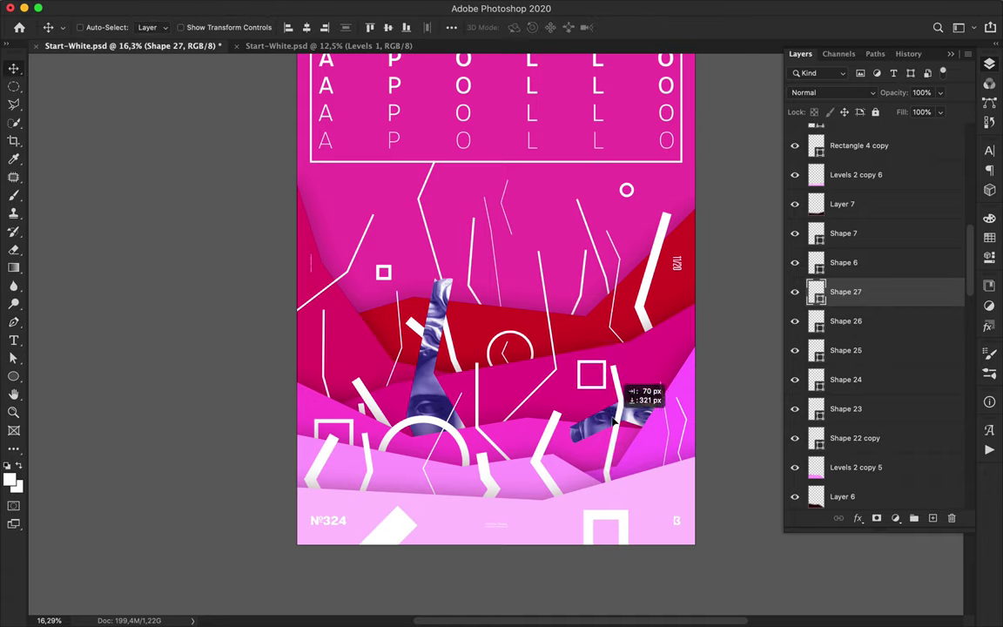
# Step: Draw a bent 25 pt line running off the poster's bottom edge and move its layer above the front mountain
pyautogui.press('p')
pyautogui.press('a')
pyautogui.press('p')
pyautogui.click(553, 551)
pyautogui.click(523, 516)
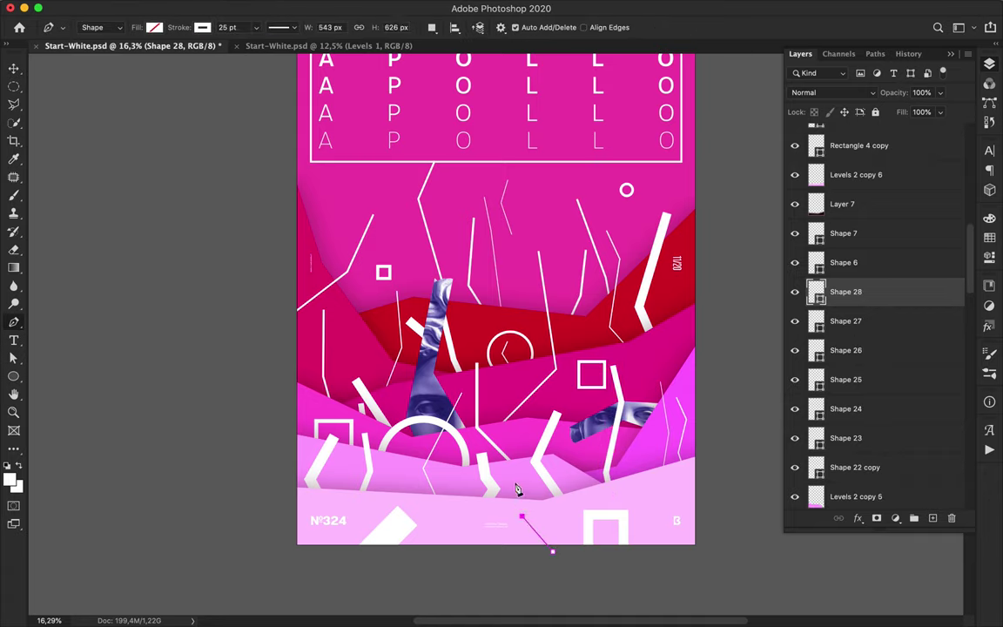
pyautogui.click(517, 483)
pyautogui.press('a')
pyautogui.moveTo(811, 291); pyautogui.dragTo(875, 152)
# Step: Draw a circle about 2058 px across over the poster's lower-right corner and make its stroke much thicker
pyautogui.press('p')
pyautogui.press('v')
pyautogui.press('u')
pyautogui.moveTo(679, 507); pyautogui.dragTo(737, 581)
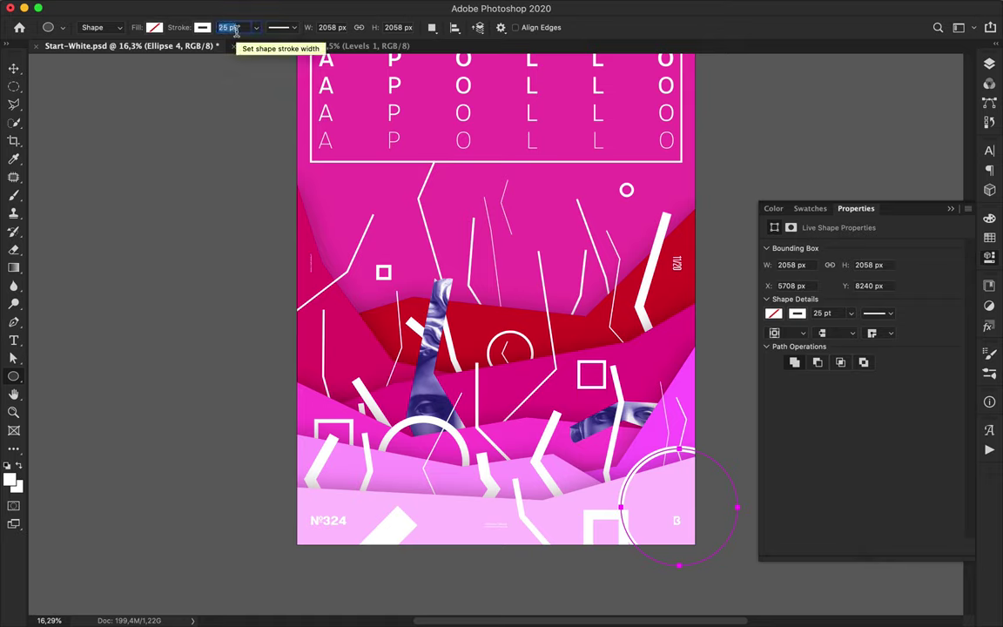
pyautogui.press('a')
pyautogui.hotkey('shift', 'Up')
pyautogui.hotkey('shift', 'Up')
pyautogui.press('Return')
# Step: Shift the large corner circle up and to the right, and nudge the outlined square at the bottom edge left
pyautogui.press('v')
pyautogui.moveTo(645, 447)
pyautogui.mouseDown()
pyautogui.moveTo(672, 428)
pyautogui.moveTo(666, 442)
pyautogui.mouseUp()
pyautogui.moveTo(627, 529); pyautogui.dragTo(471, 544)
pyautogui.press('Delete')
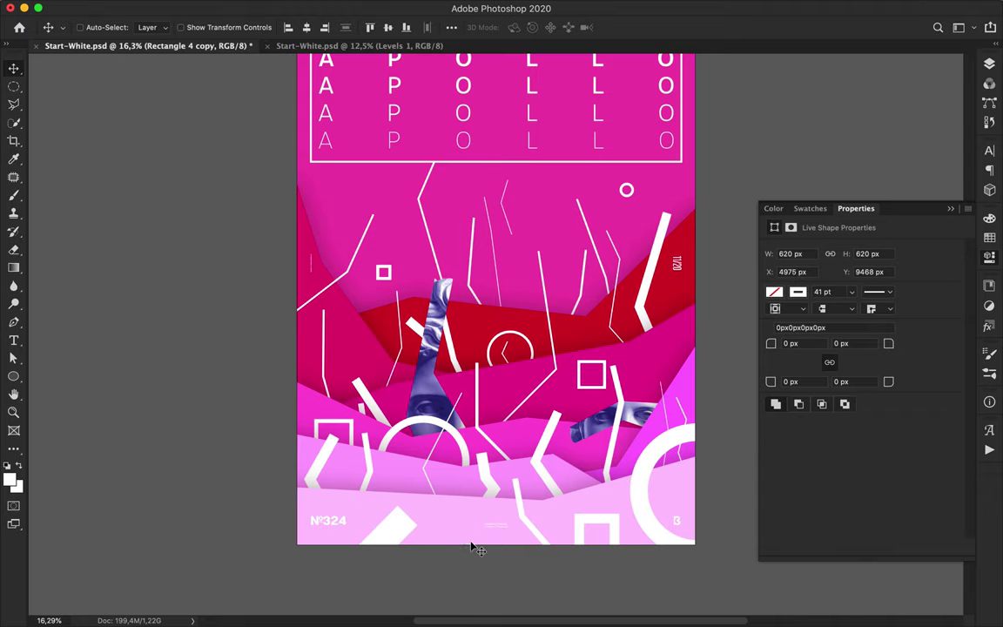
# Step: Draw a bent 41 pt line, about 359 by 943 px, running off the poster's top edge right of the 2019 text
pyautogui.scroll(-2, 468, 550)
pyautogui.press('p')
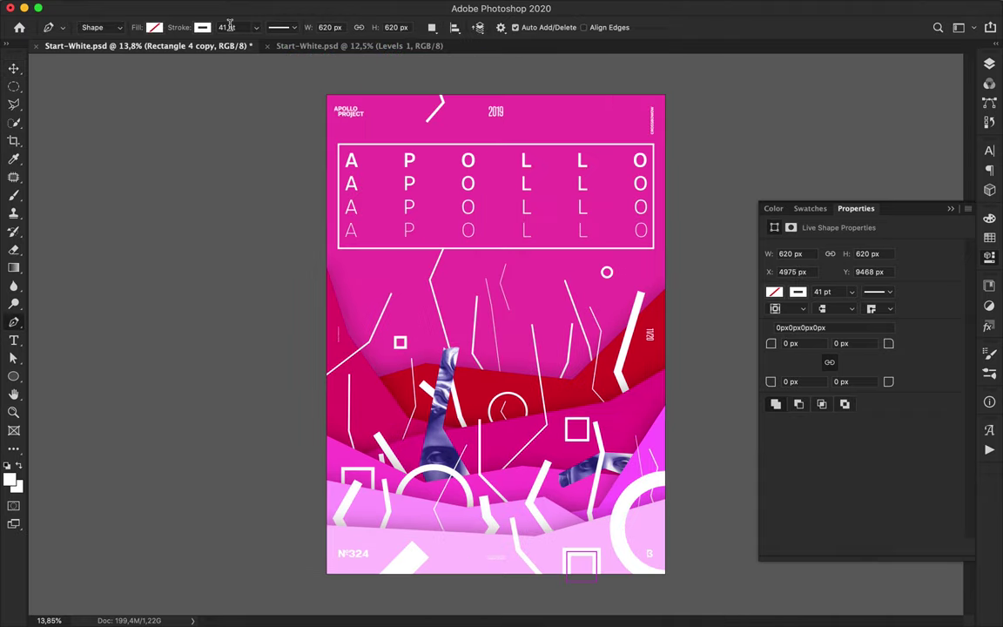
pyautogui.click(589, 86)
pyautogui.click(572, 115)
pyautogui.click(582, 133)
pyautogui.press('a')
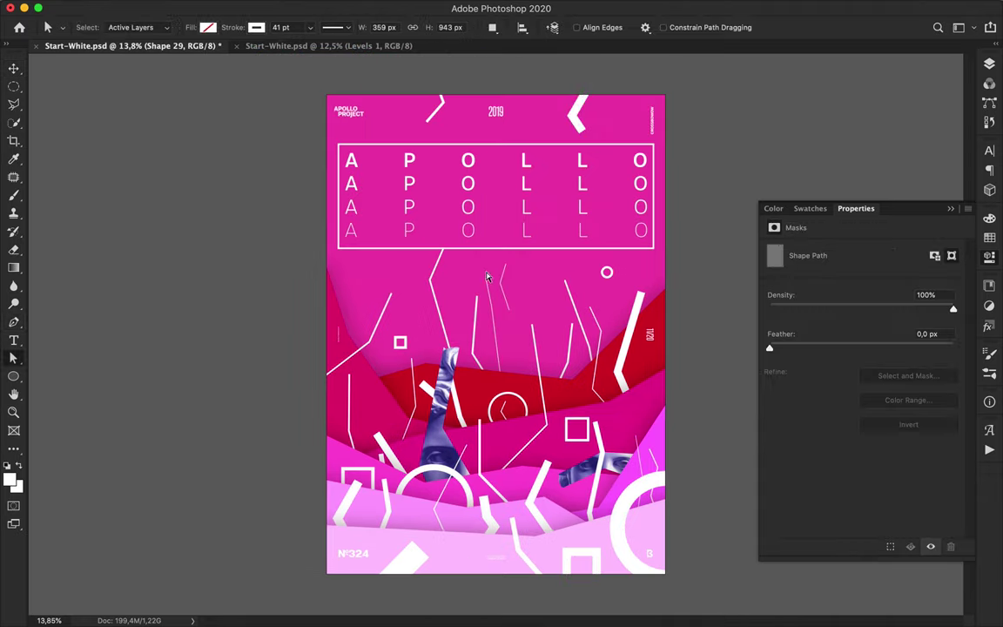
# Step: Draw a short bent line, about 110 by 859 px, below the title frame and set its stroke to 31 pt
pyautogui.press('p')
pyautogui.click(534, 309)
pyautogui.click(539, 280)
pyautogui.click(534, 269)
pyautogui.press('a')
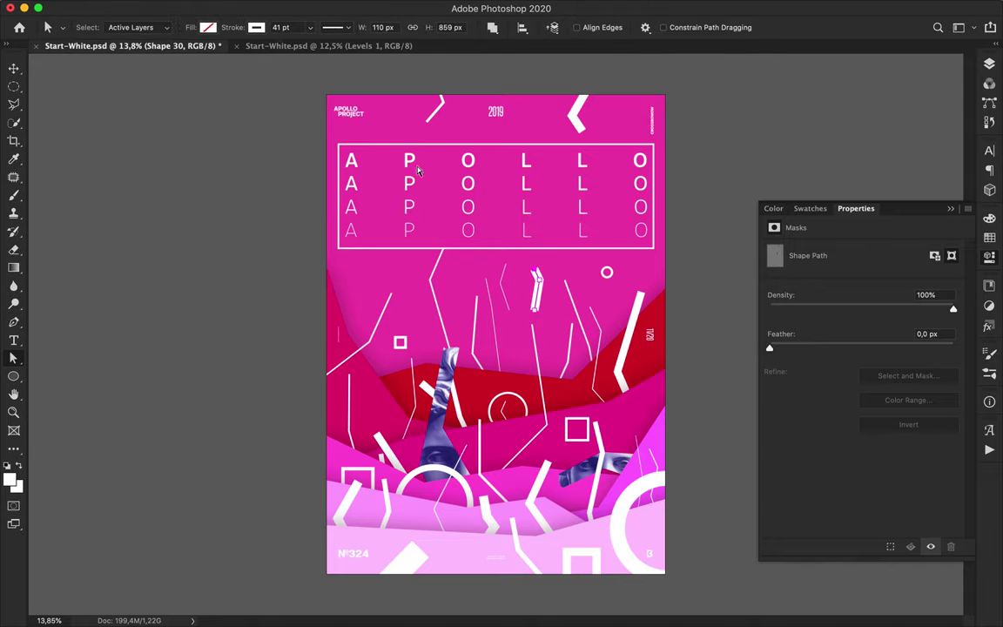
pyautogui.press('Return')
# Step: Draw a bent line, about 202 by 883 px, below the frame's left end and set its stroke to 21 pt
pyautogui.press('p')
pyautogui.press('a')
pyautogui.press('o')
pyautogui.press('p')
pyautogui.click(357, 283)
pyautogui.click(367, 325)
pyautogui.press('v')
pyautogui.write('a')
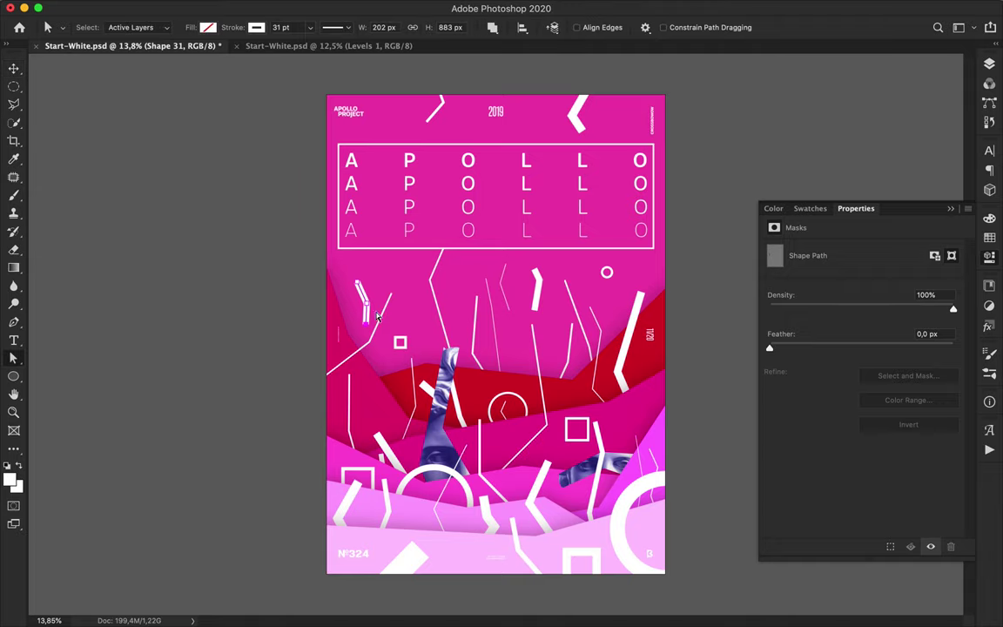
pyautogui.write('21')
pyautogui.press('Return')
# Step: Draw a bent 21 pt line, about 513 by 2051 px, from below the large half circle down to the poster's bottom edge
pyautogui.press('p')
pyautogui.press('a')
pyautogui.press('p')
pyautogui.click(455, 516)
pyautogui.press('a')
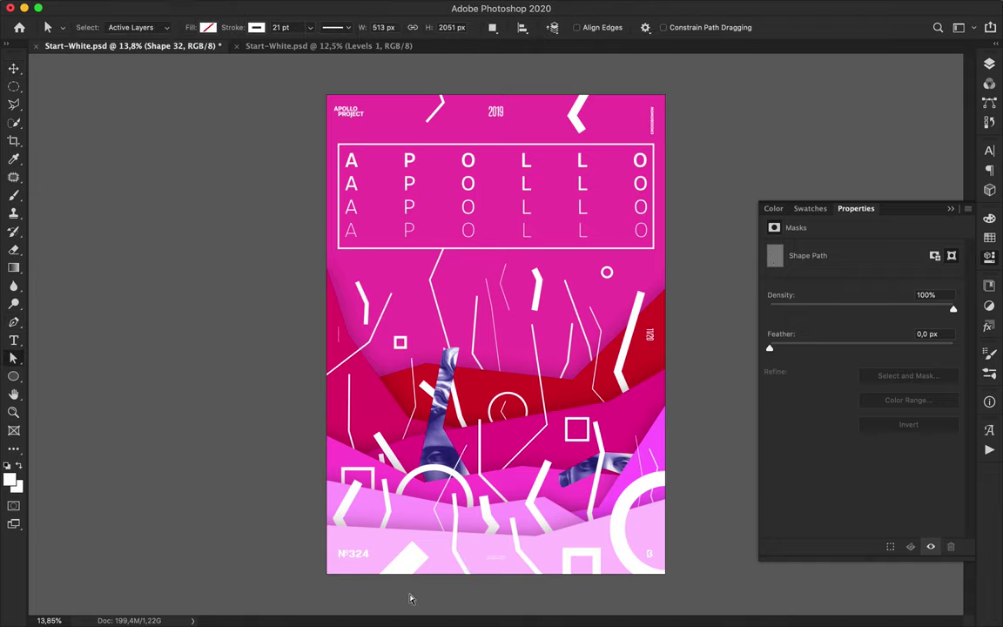
# Step: Draw a four-point zigzag 21 pt line, about 388 by 1293 px, passing beside the Nº324 text and off the bottom edge
pyautogui.press('p')
pyautogui.click(367, 522)
pyautogui.click(361, 536)
pyautogui.click(379, 551)
pyautogui.click(370, 583)
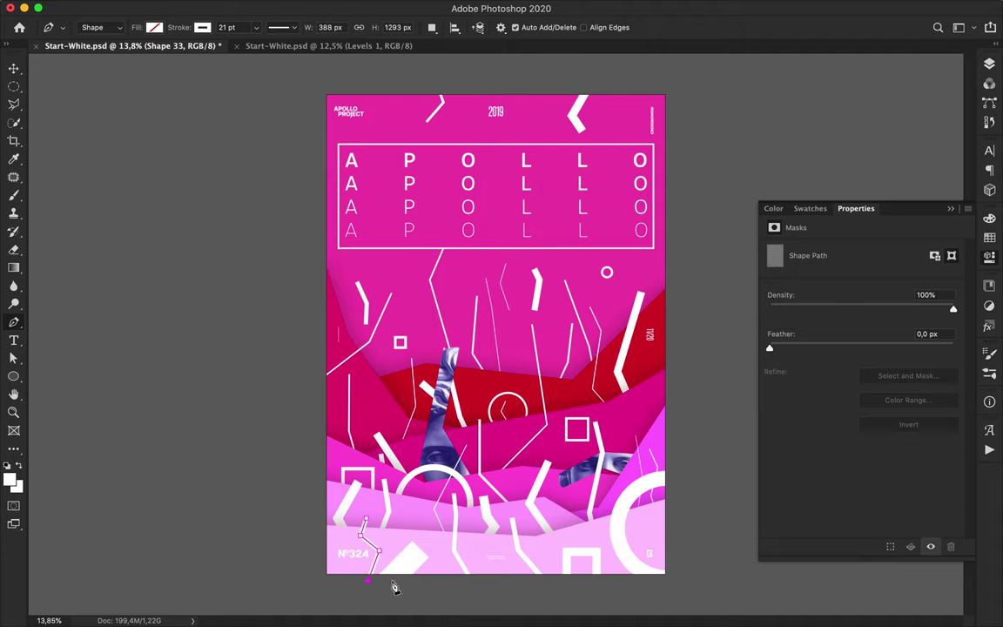
pyautogui.press('v')
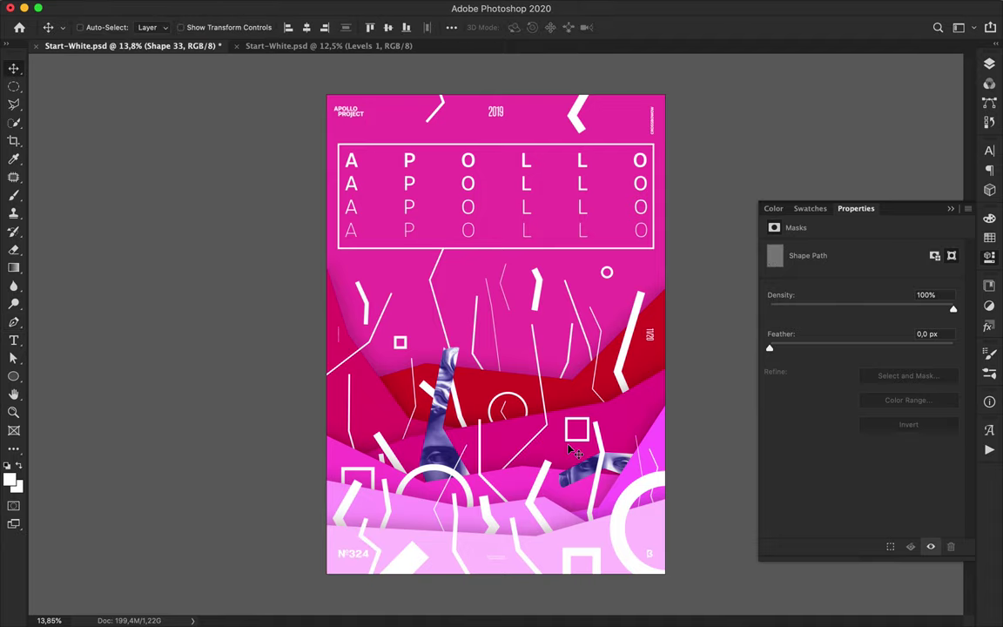
# Step: Show the statue head layer and trace a closed angular strip down the left side of the face with a pen path
pyautogui.click(988, 66)
pyautogui.click(840, 259)
pyautogui.click(794, 255)
pyautogui.press('p')
pyautogui.click(96, 30)
pyautogui.click(94, 38)
pyautogui.click(562, 224)
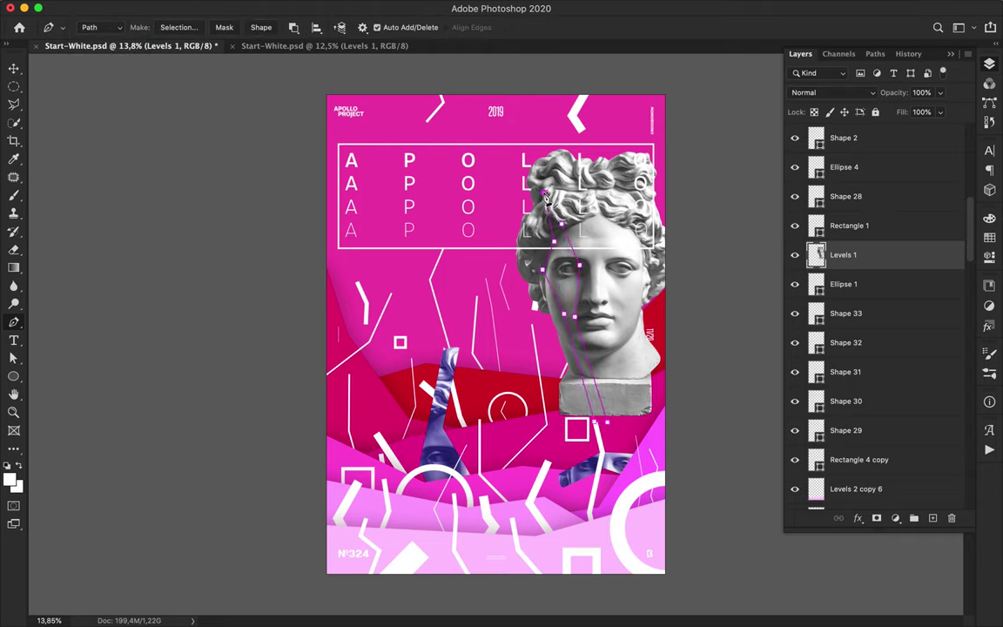
pyautogui.press('v')
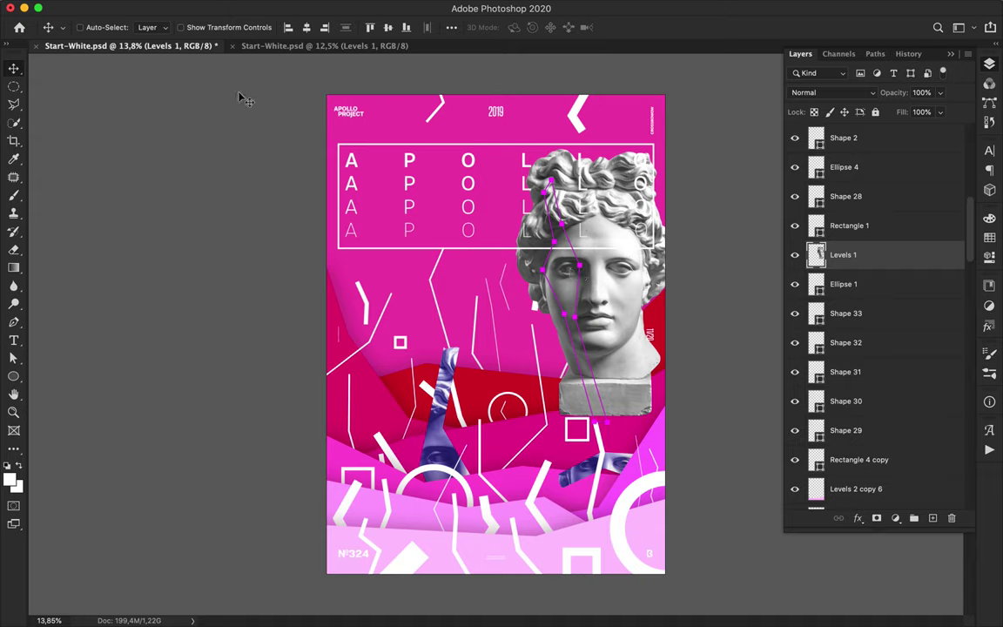
# Step: Turn the path into a selection, copy the strip to a new layer and move it down onto the front mountain
pyautogui.press('p')
pyautogui.click(181, 29)
pyautogui.press('Return')
pyautogui.press('super+shift+i')
pyautogui.press('super+j')
pyautogui.press('v')
pyautogui.moveTo(557, 288); pyautogui.dragTo(522, 539)
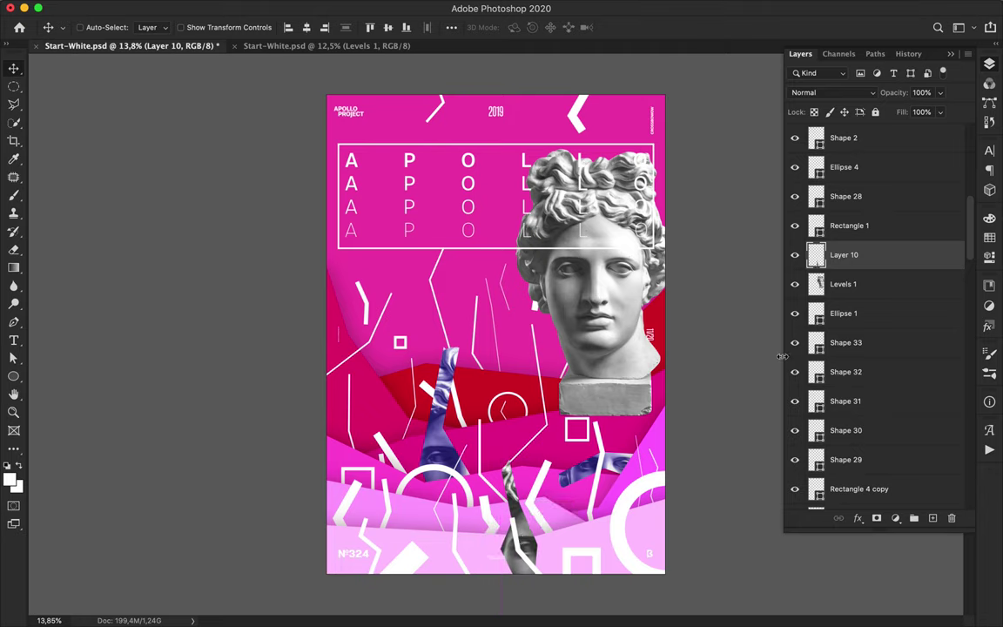
# Step: Duplicate the right statue fragment's blue tint layer and place the copy directly above the new fragment's layer
pyautogui.scroll(-5, 876, 317)
pyautogui.scroll(5, 876, 318)
pyautogui.keyDown('super'); pyautogui.click(571, 478); pyautogui.keyUp('super')
pyautogui.moveTo(907, 493); pyautogui.dragTo(869, 279)
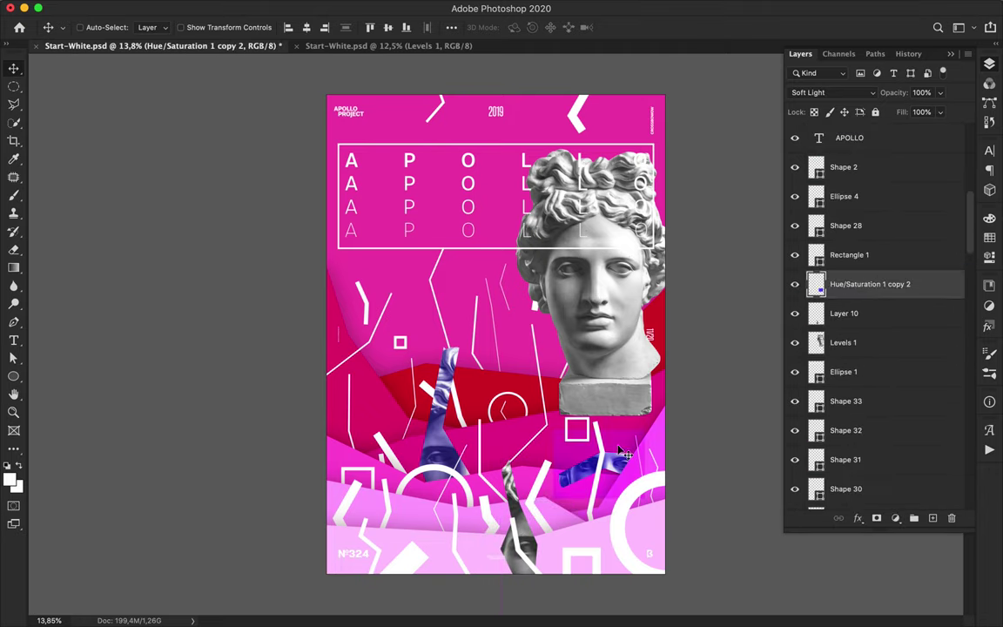
# Step: Move and resize the tint copy to cover the bottom fragment, and clip it to that fragment's layer
pyautogui.moveTo(619, 448); pyautogui.dragTo(531, 475)
pyautogui.press('super+t')
pyautogui.moveTo(512, 526); pyautogui.dragTo(514, 585)
pyautogui.moveTo(467, 521); pyautogui.dragTo(488, 521)
pyautogui.press('Return')
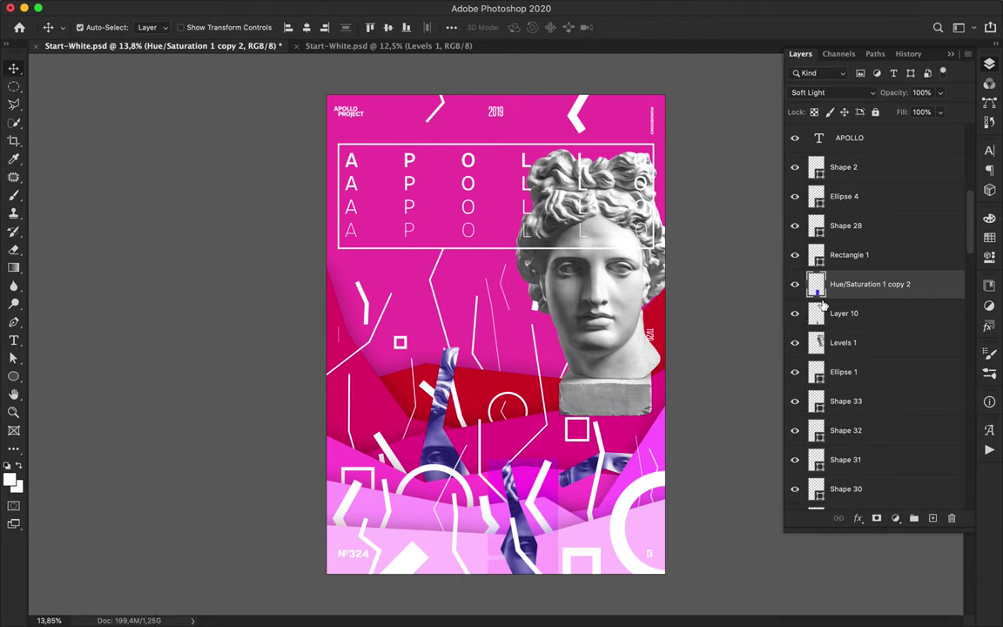
pyautogui.keyDown('alt'); pyautogui.click(833, 295); pyautogui.keyUp('alt')
# Step: Shift the statue head left and trace a closed angular strip down the middle of the face with a pen path
pyautogui.moveTo(620, 313); pyautogui.dragTo(585, 313)
pyautogui.press('p')
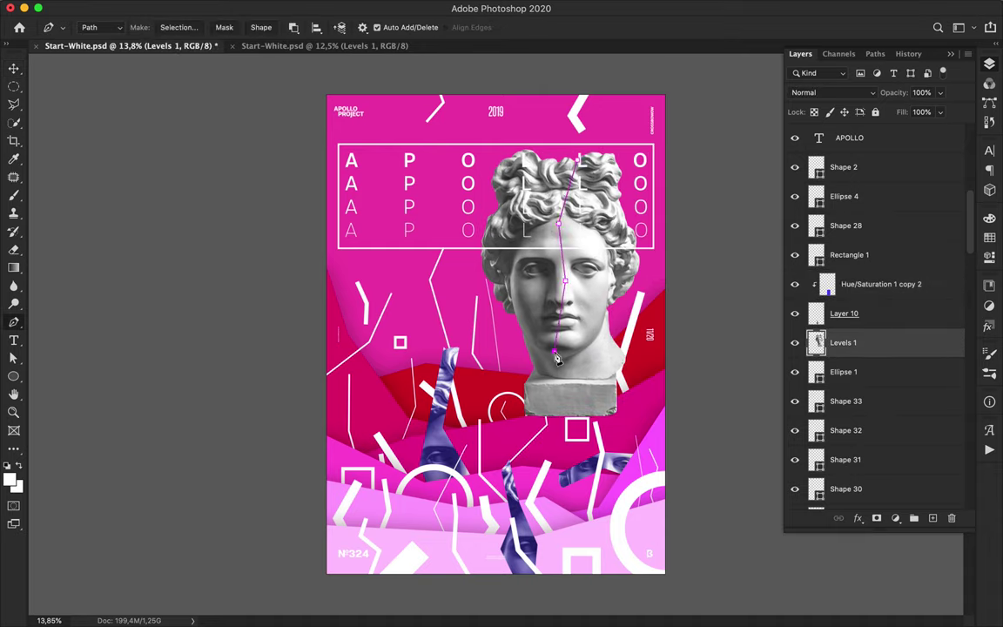
pyautogui.click(577, 420)
pyautogui.click(598, 261)
pyautogui.click(578, 159)
# Step: Turn the path into a selection, copy the strip to a new layer and move it up over the title
pyautogui.click(179, 28)
pyautogui.press('Return')
pyautogui.press('super+shift+i')
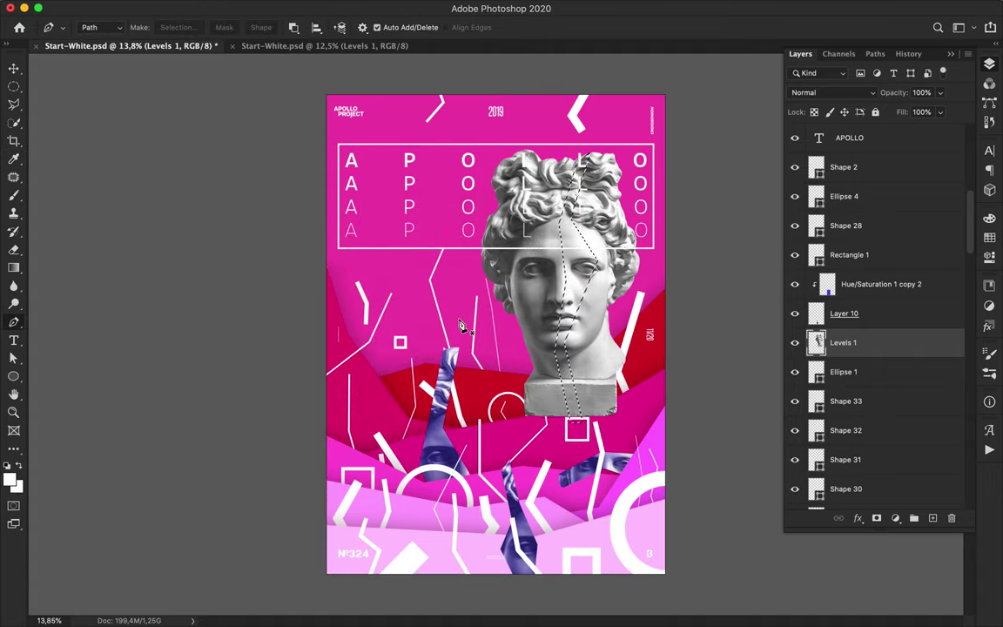
pyautogui.press('super+j')
pyautogui.press('v')
pyautogui.moveTo(581, 326); pyautogui.dragTo(503, 243)
# Step: Delete the full statue head layer and clip a duplicate of the blue tint layer to the tall fragment
pyautogui.click(945, 372)
pyautogui.press('Delete')
pyautogui.moveTo(890, 288); pyautogui.dragTo(889, 324)
pyautogui.keyDown('alt'); pyautogui.click(844, 367); pyautogui.keyUp('alt')
pyautogui.keyDown('alt'); pyautogui.click(847, 357); pyautogui.keyUp('alt')
# Step: Move the duplicated tint up onto the tall fragment and stretch it to cover the whole strip
pyautogui.moveTo(532, 561); pyautogui.dragTo(540, 417)
pyautogui.press('super+z')
pyautogui.click(886, 346)
pyautogui.moveTo(534, 560); pyautogui.dragTo(510, 82)
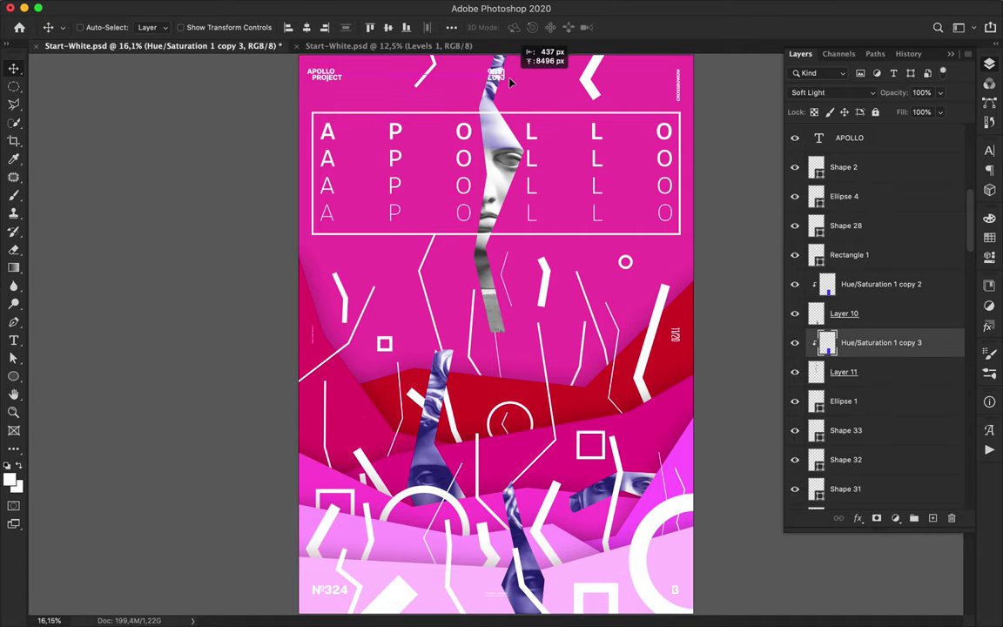
pyautogui.press('super+t')
pyautogui.moveTo(502, 144); pyautogui.dragTo(503, 338)
pyautogui.press('Return')
# Step: Place the tall fragment and its tint directly above the Background layer and shift both slightly left
pyautogui.scroll(-1, 499, 286)
pyautogui.scroll(-1, 499, 286)
pyautogui.moveTo(498, 287); pyautogui.dragTo(445, 213)
pyautogui.press('super+z')
pyautogui.keyDown('super'); pyautogui.click(871, 373); pyautogui.keyUp('super')
pyautogui.moveTo(891, 348); pyautogui.dragTo(885, 496)
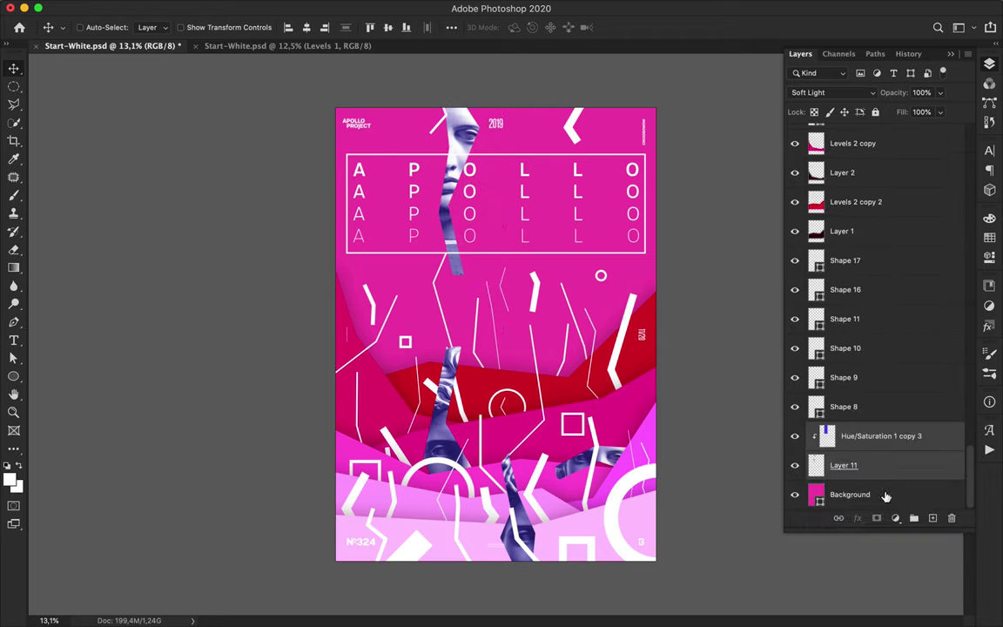
pyautogui.moveTo(466, 138)
pyautogui.mouseDown()
pyautogui.moveTo(474, 92)
pyautogui.moveTo(459, 139)
pyautogui.mouseUp()
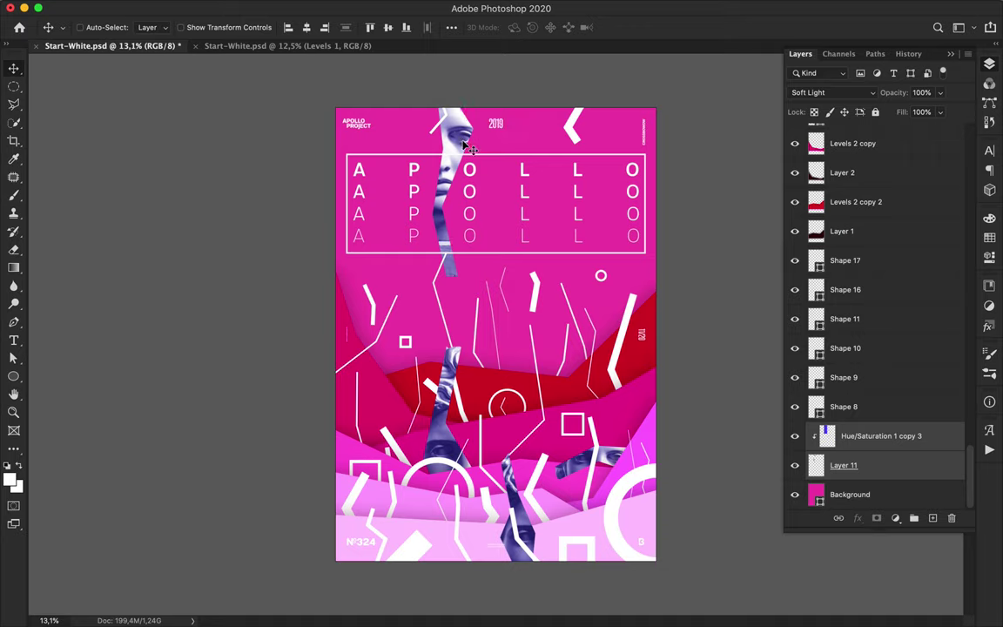
# Step: Merge the four large APOLLO title text layers into a single layer
pyautogui.click(580, 199)
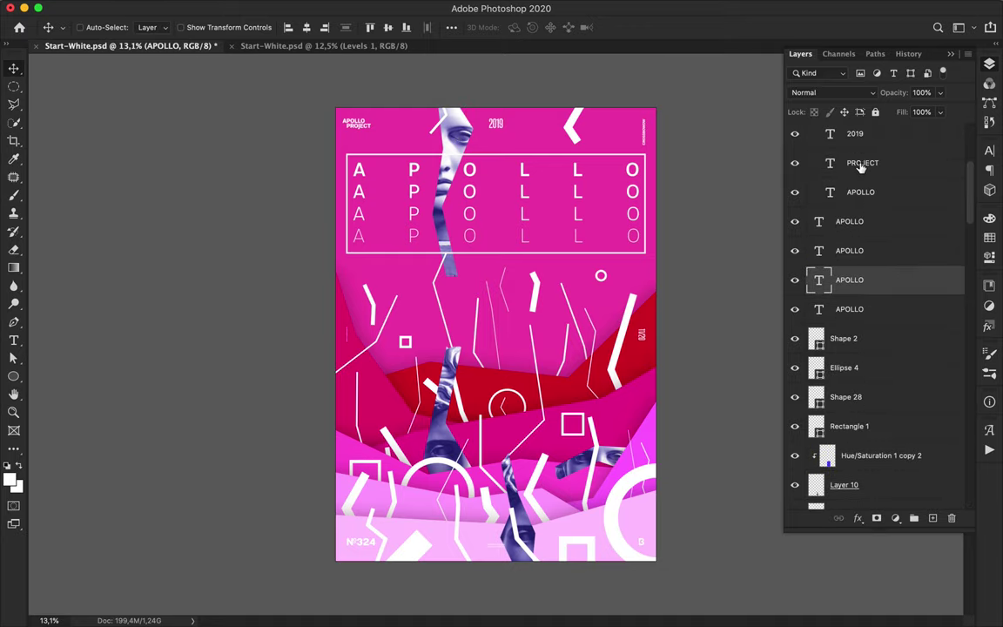
pyautogui.click(859, 222)
pyautogui.keyDown('shift'); pyautogui.click(864, 316); pyautogui.keyUp('shift')
pyautogui.press('super+e')
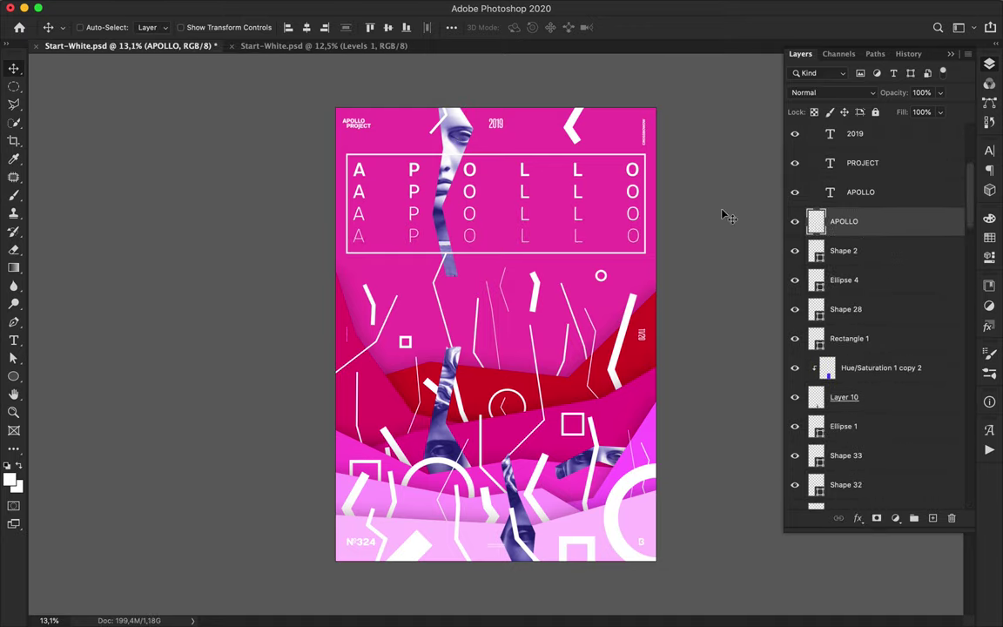
# Step: Copy an angular lasso selection spanning the title's first O and L columns to a new layer and shift it slightly
pyautogui.press('l')
pyautogui.scroll(2, 535, 154)
pyautogui.moveTo(530, 232)
pyautogui.mouseDown()
pyautogui.moveTo(469, 223)
pyautogui.moveTo(459, 126)
pyautogui.moveTo(462, 117)
pyautogui.moveTo(533, 126)
pyautogui.mouseUp()
pyautogui.press('super+f')
pyautogui.press('Escape')
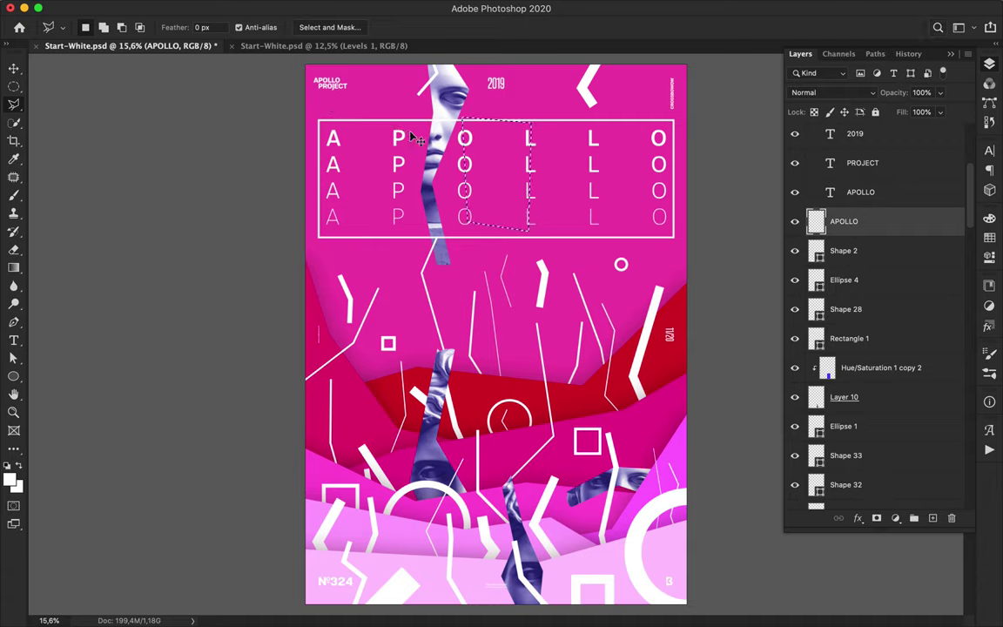
pyautogui.press('super+j')
pyautogui.press('v')
pyautogui.moveTo(470, 164); pyautogui.dragTo(477, 163)
# Step: Copy an angular lasso selection spanning the second L and last O columns from the APOLLO layer into a new layer
pyautogui.press('l')
pyautogui.click(651, 122)
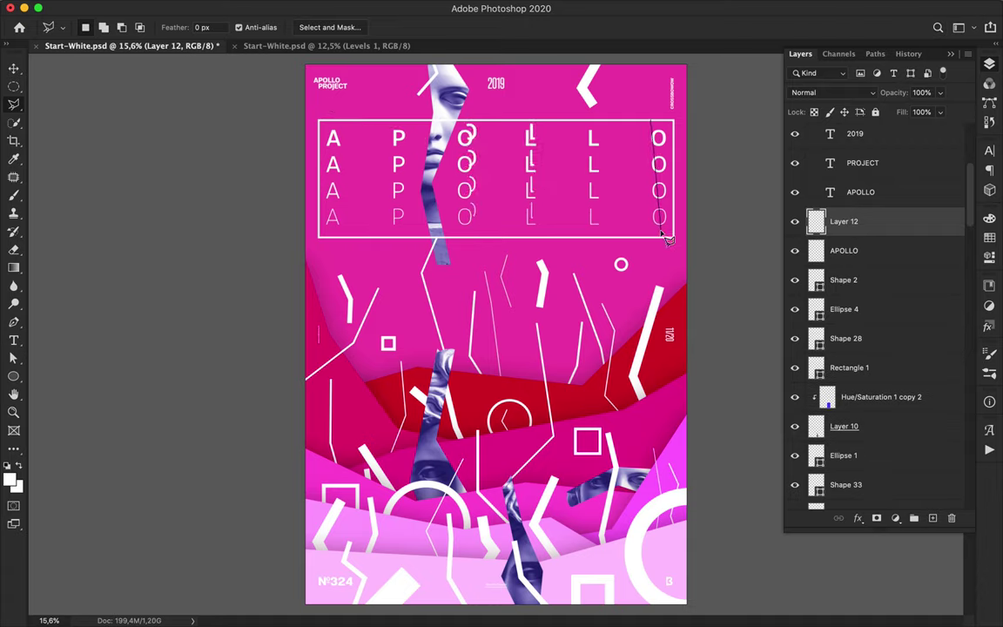
pyautogui.click(661, 229)
pyautogui.click(597, 132)
pyautogui.click(651, 122)
pyautogui.press('super+c')
pyautogui.click(622, 215)
pyautogui.keyDown('super'); pyautogui.click(593, 193); pyautogui.keyUp('super')
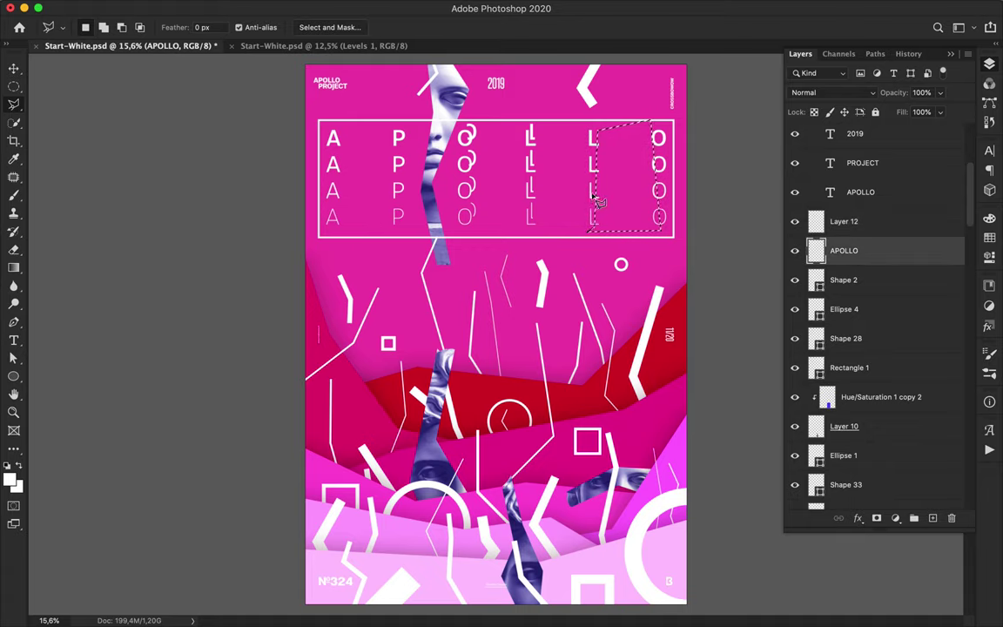
pyautogui.press('super+c')
pyautogui.press('super+v')
# Step: Copy an angular lasso selection spanning the A and P columns to a new layer and shift it slightly right and up
pyautogui.click(334, 133)
pyautogui.click(334, 230)
pyautogui.click(402, 231)
pyautogui.click(337, 130)
pyautogui.press('super+c')
pyautogui.click(608, 216)
pyautogui.click(834, 286)
pyautogui.press('super+c')
pyautogui.press('super+v')
pyautogui.press('v')
pyautogui.moveTo(397, 214)
pyautogui.mouseDown()
pyautogui.moveTo(407, 213)
pyautogui.moveTo(392, 198)
pyautogui.moveTo(403, 211)
pyautogui.mouseUp()
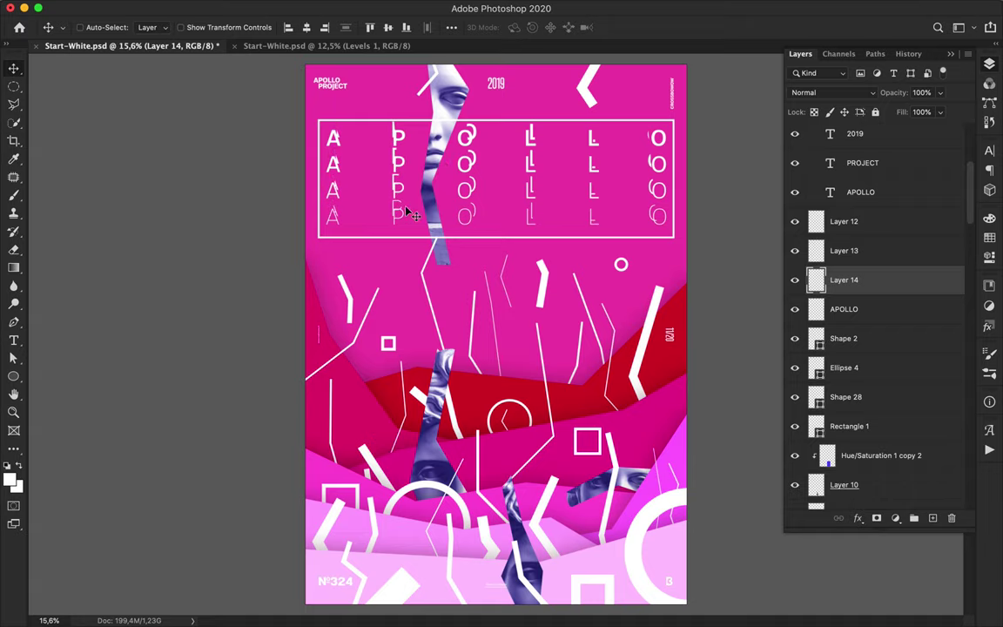
# Step: Select the title's frame rectangle and save the poster document
pyautogui.keyDown('super'); pyautogui.click(508, 238); pyautogui.keyUp('super')
pyautogui.scroll(-2, 624, 365)
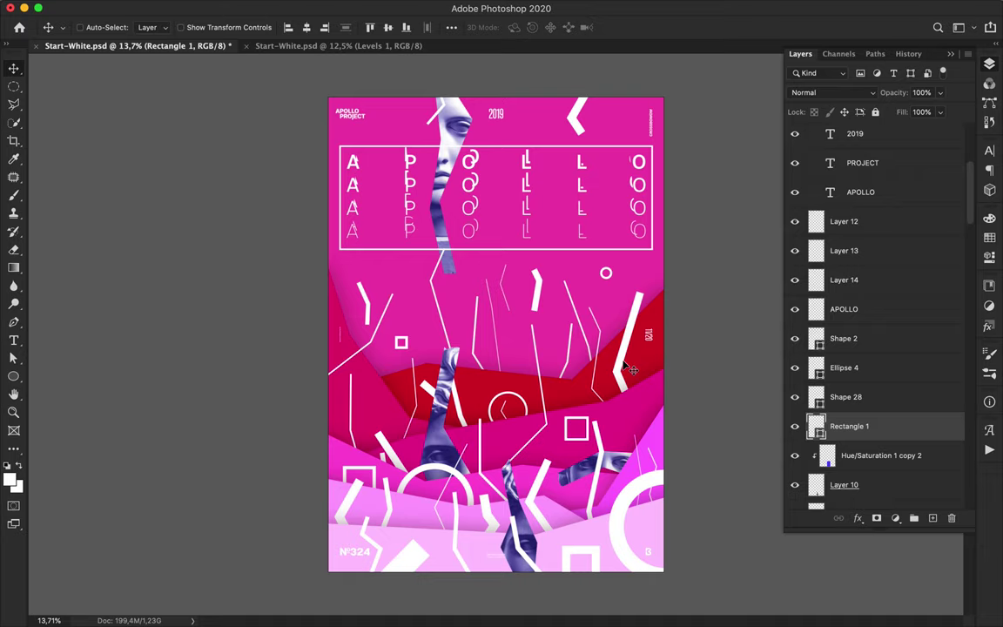
pyautogui.press('super')
pyautogui.press('super+s')
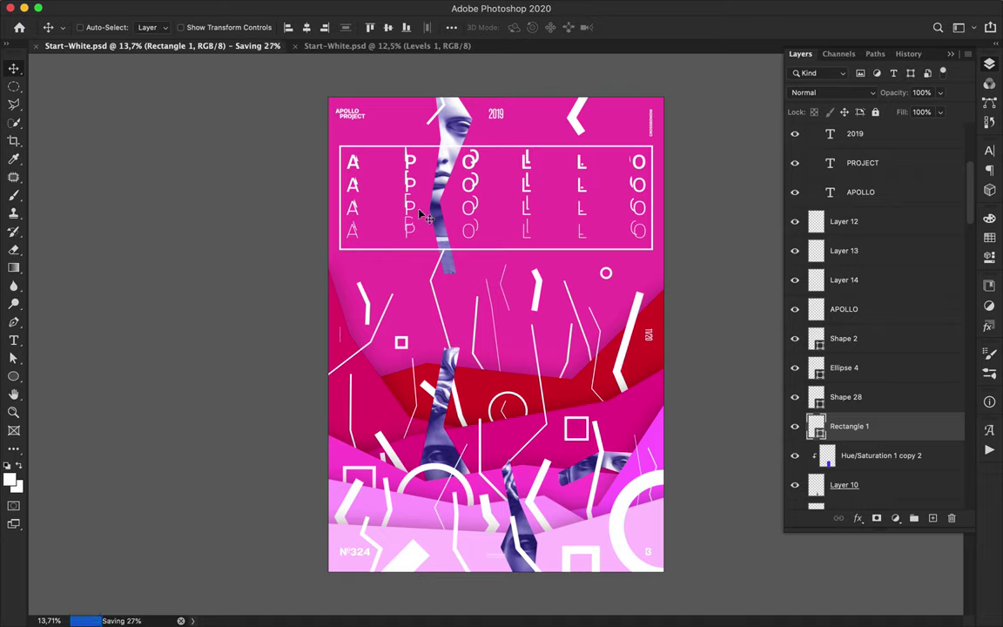
# Step: Merge the tall statue fragment with its tint layer and move it up past the poster's top edge
pyautogui.keyDown('super'); pyautogui.click(441, 189); pyautogui.keyUp('super')
pyautogui.scroll(-2, 878, 432)
pyautogui.keyDown('shift'); pyautogui.click(884, 469); pyautogui.keyUp('shift')
pyautogui.press('super+e')
pyautogui.moveTo(452, 186); pyautogui.dragTo(470, 131)
# Step: Duplicate the tall fragment lower on the poster and flip the copy horizontally
pyautogui.moveTo(459, 176); pyautogui.dragTo(532, 520)
pyautogui.click(146, 6)
pyautogui.moveTo(174, 331)
pyautogui.click(388, 549)
# Step: Move the flipped fragment's layer just below Shape 20 and position it behind the magenta mountain, right of the thin-outlined circle
pyautogui.scroll(-1, 828, 450)
pyautogui.moveTo(827, 448); pyautogui.dragTo(867, 223)
pyautogui.moveTo(540, 409); pyautogui.dragTo(527, 438)
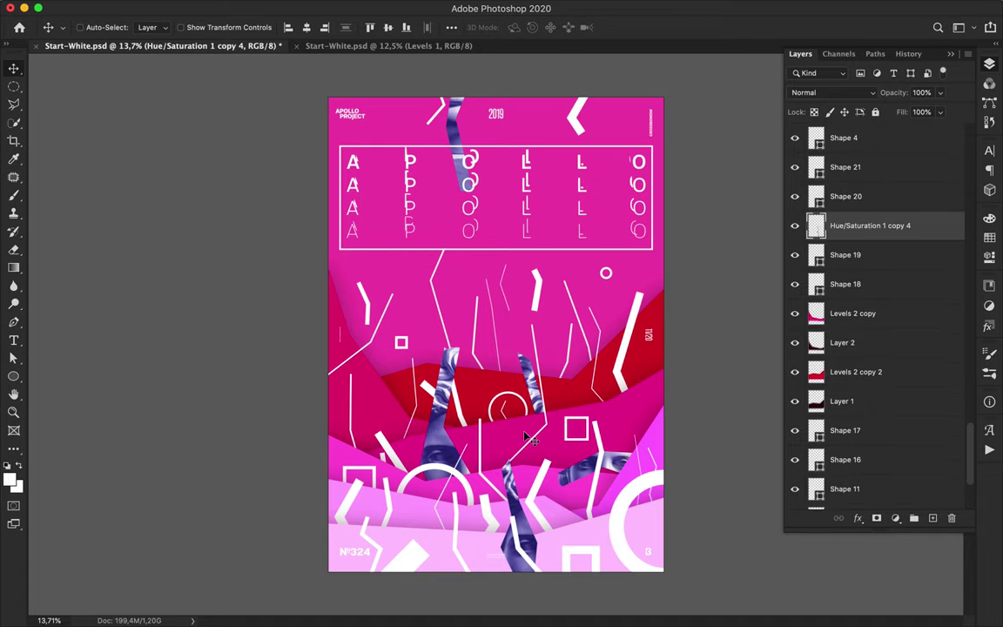
# Step: Merge the bottom-edge statue fragment with its tint layer and move it left and down along the poster's bottom edge
pyautogui.keyDown('super'); pyautogui.click(524, 543); pyautogui.keyUp('super')
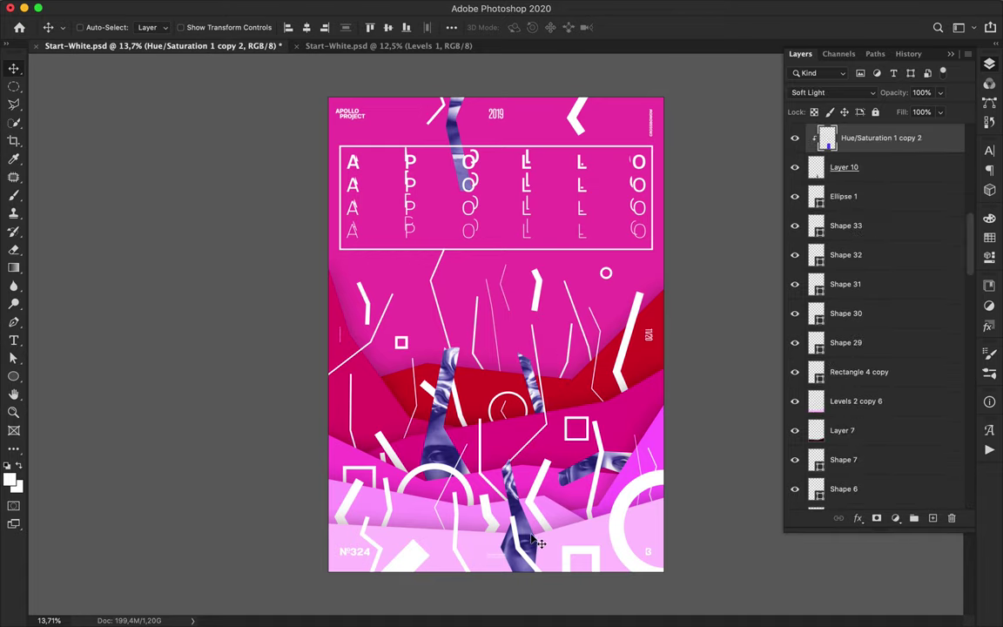
pyautogui.keyDown('shift'); pyautogui.click(878, 169); pyautogui.keyUp('shift')
pyautogui.press('super+e')
pyautogui.moveTo(537, 542); pyautogui.dragTo(455, 579)
# Step: Merge the horizontal statue fragment on the right with its tint layer and lower it behind the pink ridge
pyautogui.keyDown('super'); pyautogui.click(596, 468); pyautogui.keyUp('super')
pyautogui.keyDown('shift'); pyautogui.click(871, 448); pyautogui.keyUp('shift')
pyautogui.press('super+e')
pyautogui.moveTo(607, 468); pyautogui.dragTo(611, 495)
# Step: Move the bottom statue fragment beside the Nº324 text and reposition the flipped fragment slightly higher, at the thin-outlined circle
pyautogui.keyDown('super'); pyautogui.click(539, 403); pyautogui.keyUp('super')
pyautogui.moveTo(540, 402); pyautogui.dragTo(599, 364)
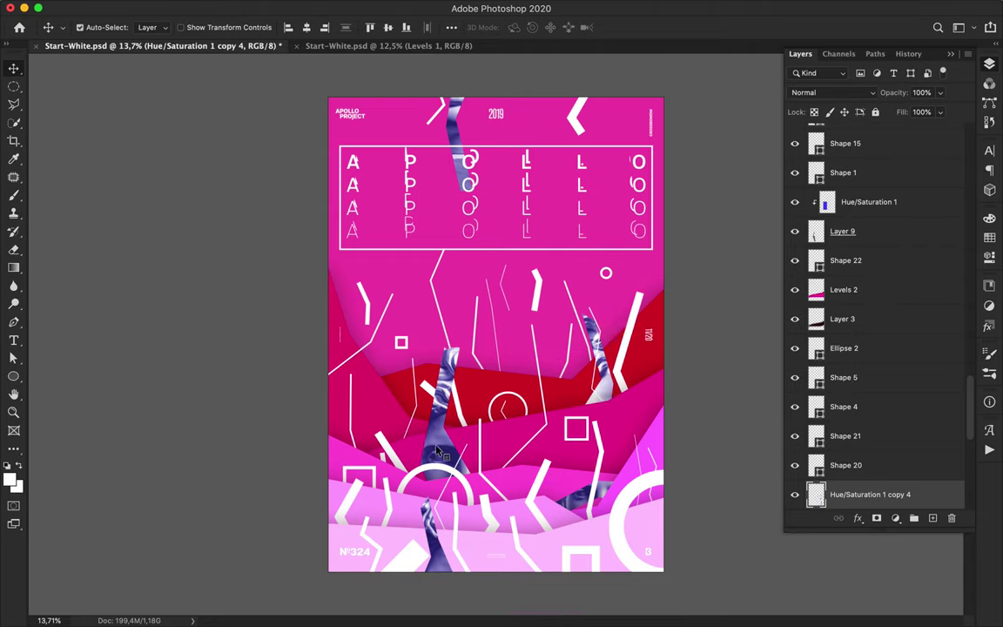
pyautogui.keyDown('super'); pyautogui.click(439, 558); pyautogui.keyUp('super')
pyautogui.moveTo(439, 557); pyautogui.dragTo(390, 551)
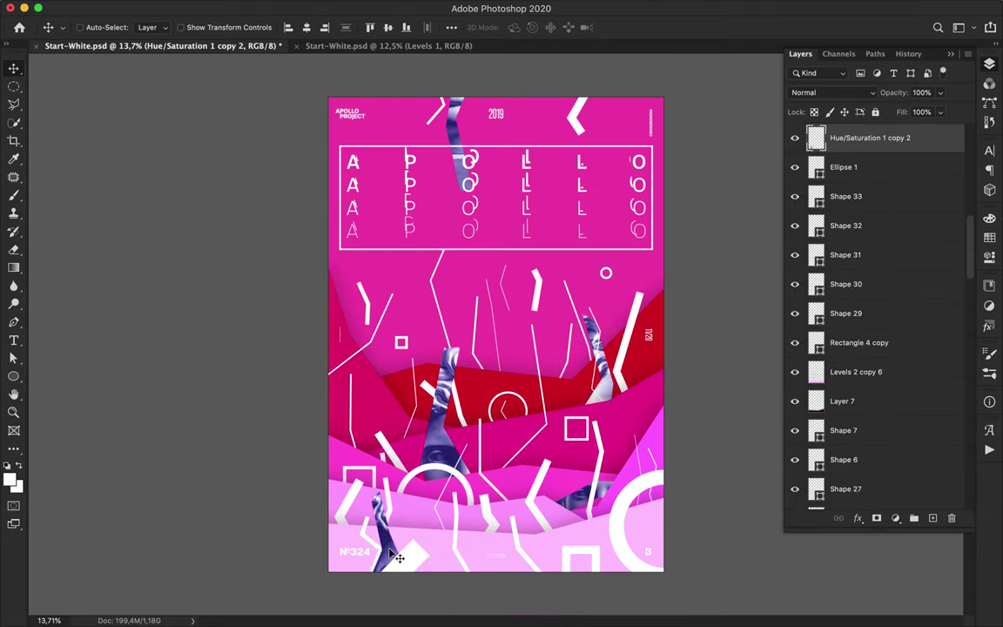
pyautogui.keyDown('super'); pyautogui.click(615, 366); pyautogui.keyUp('super')
pyautogui.moveTo(615, 366); pyautogui.dragTo(533, 414)
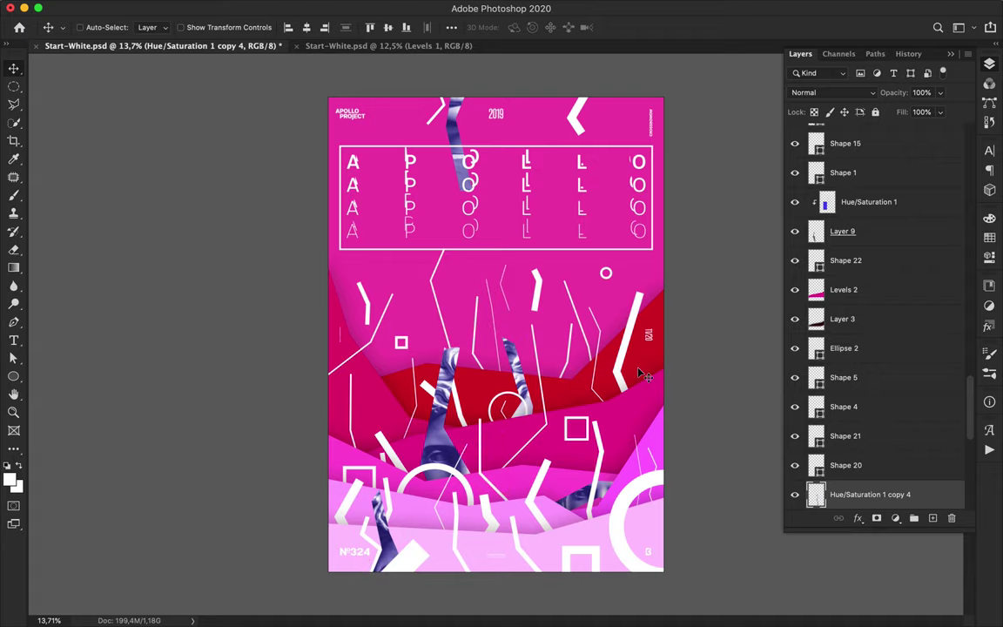
# Step: Draw a circle about 1006 px wide at the poster's right edge with no fill and a white outline, layered just above Shape 1
pyautogui.press('u')
pyautogui.moveTo(646, 404); pyautogui.dragTo(670, 429)
pyautogui.press('a')
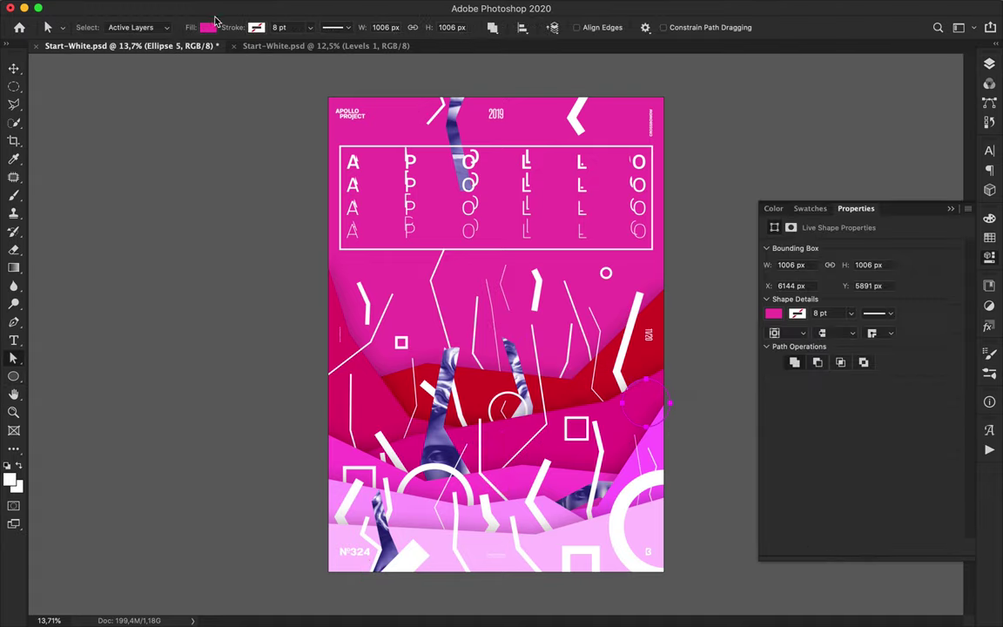
pyautogui.click(210, 27)
pyautogui.click(125, 52)
pyautogui.click(259, 29)
pyautogui.click(169, 100)
pyautogui.click(985, 65)
pyautogui.moveTo(877, 492); pyautogui.dragTo(876, 165)
# Step: Duplicate the outlined circle three times and scale the copies down, placing them on the left mountain, under the title frame and near the lower center
pyautogui.press('v')
pyautogui.moveTo(667, 392); pyautogui.dragTo(530, 463)
pyautogui.press('super+t')
pyautogui.press('Return')
pyautogui.hotkey('ctrl', 't')
pyautogui.press('Return')
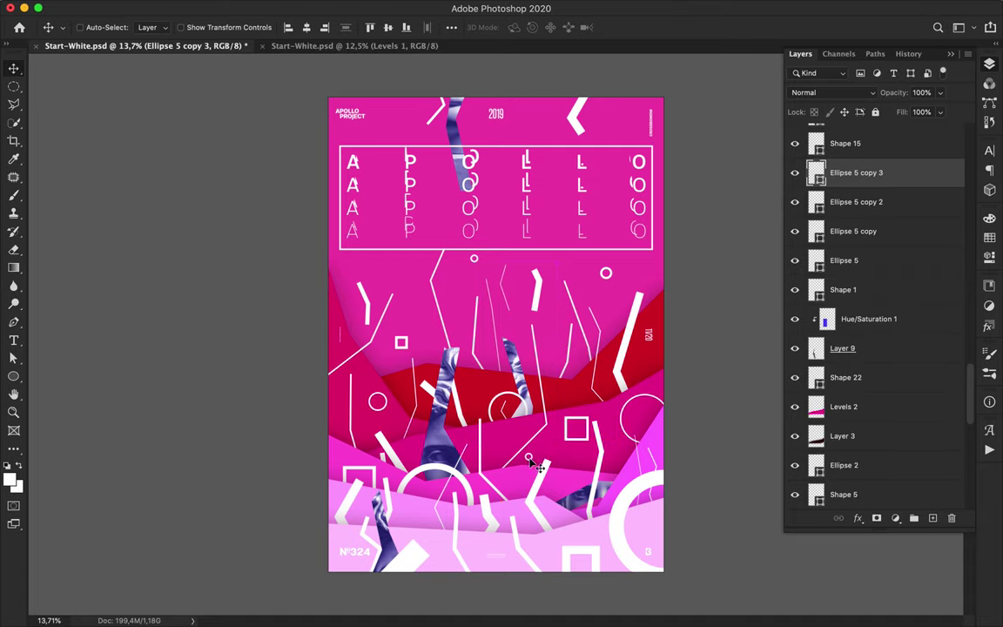
# Step: Select the thin bent line Shape 20 above the red mountain on the right and nudge it slightly
pyautogui.click(600, 337)
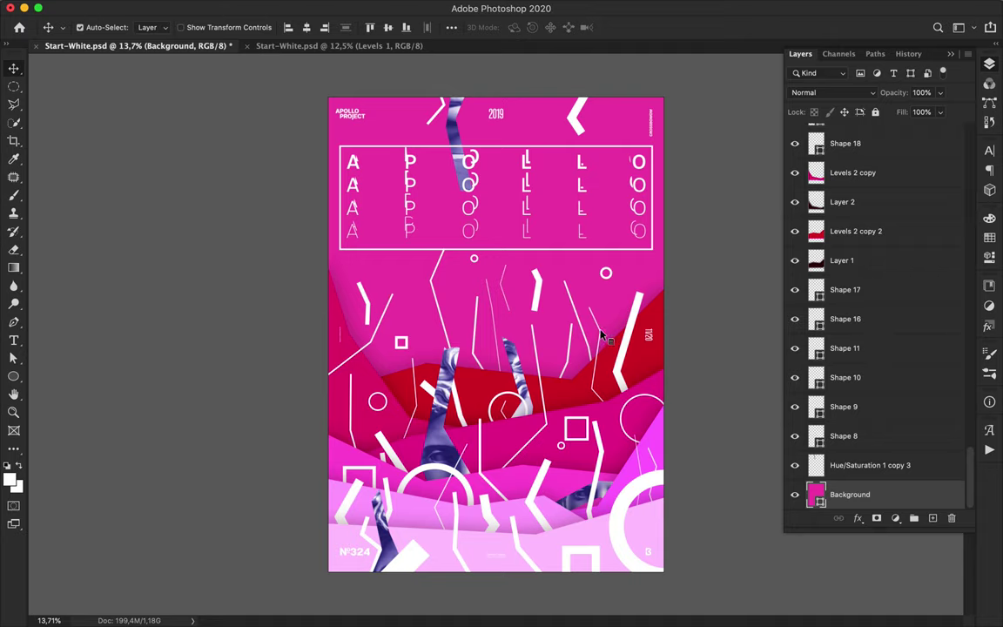
pyautogui.keyDown('super'); pyautogui.click(593, 316); pyautogui.keyUp('super')
pyautogui.moveTo(593, 316)
pyautogui.mouseDown()
pyautogui.moveTo(599, 326)
pyautogui.moveTo(590, 314)
pyautogui.mouseUp()
pyautogui.press('p')
pyautogui.click(585, 378)
pyautogui.click(582, 396)
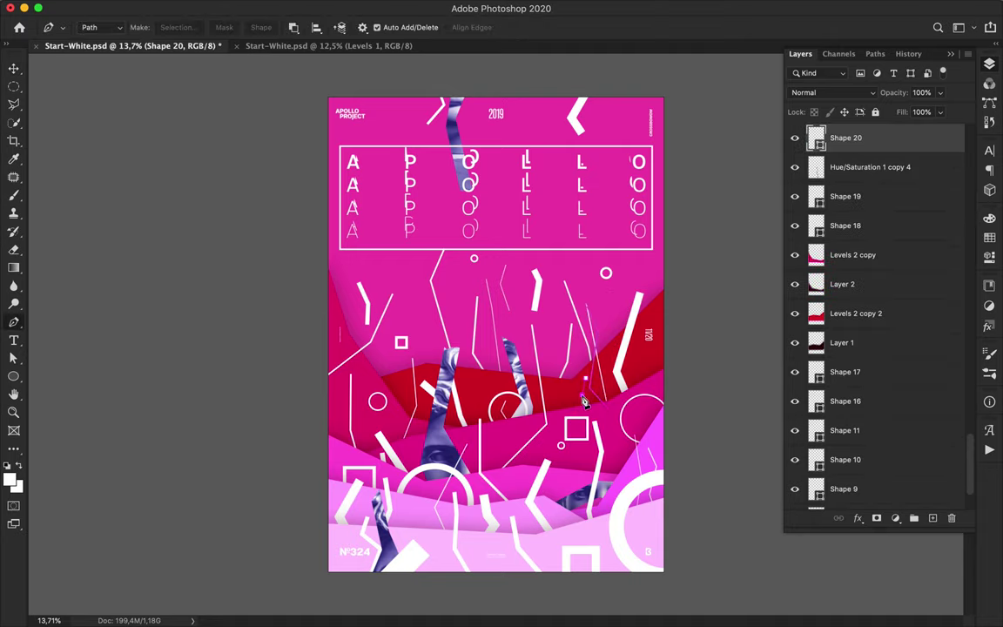
pyautogui.press('a')
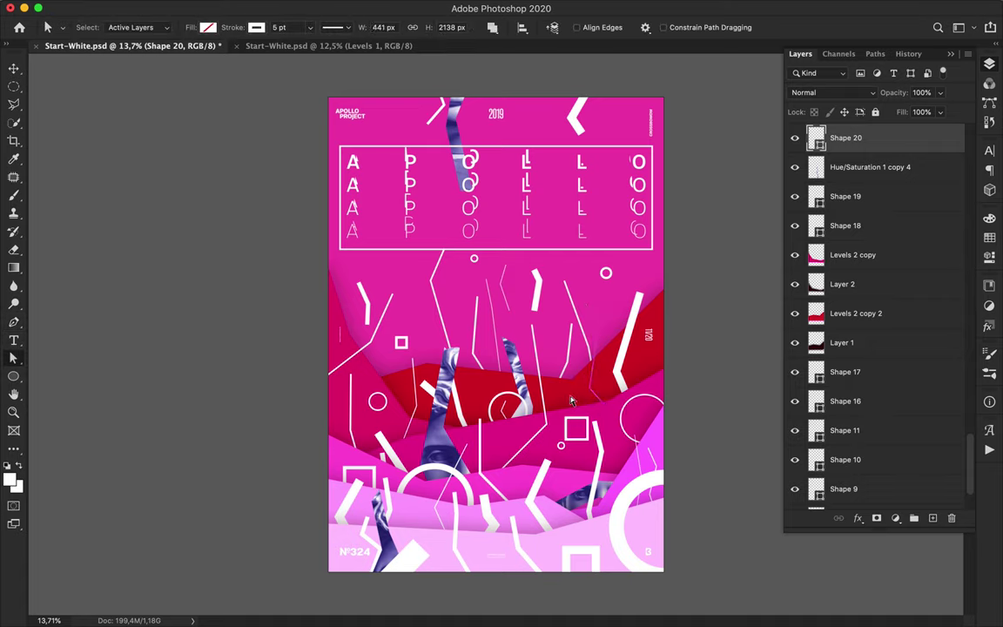
pyautogui.press('p')
pyautogui.press('a')
pyautogui.press('p')
pyautogui.click(583, 377)
pyautogui.press('a')
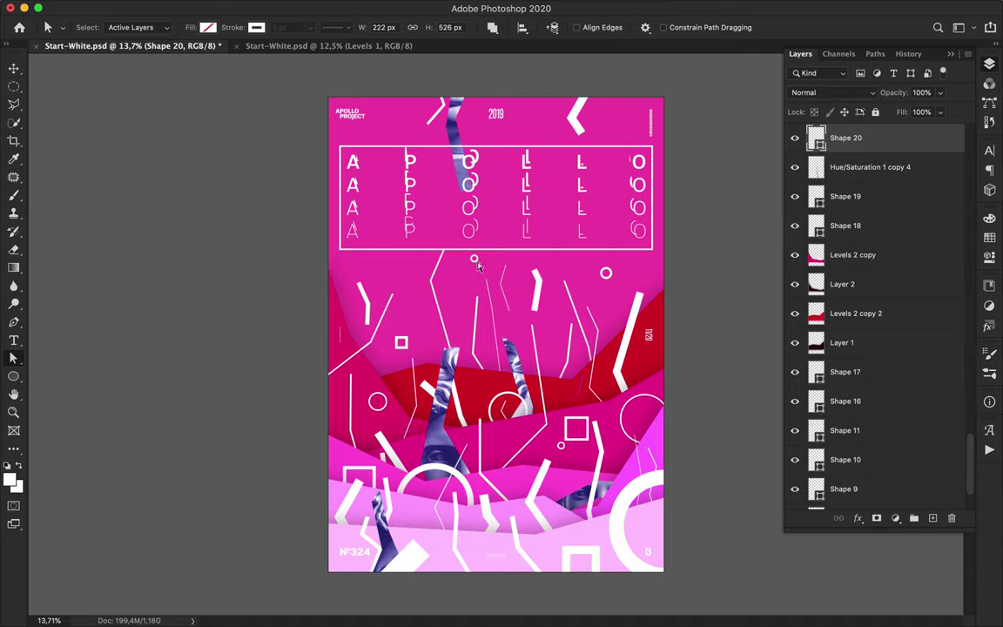
pyautogui.press('super+z')
pyautogui.press('super+z')
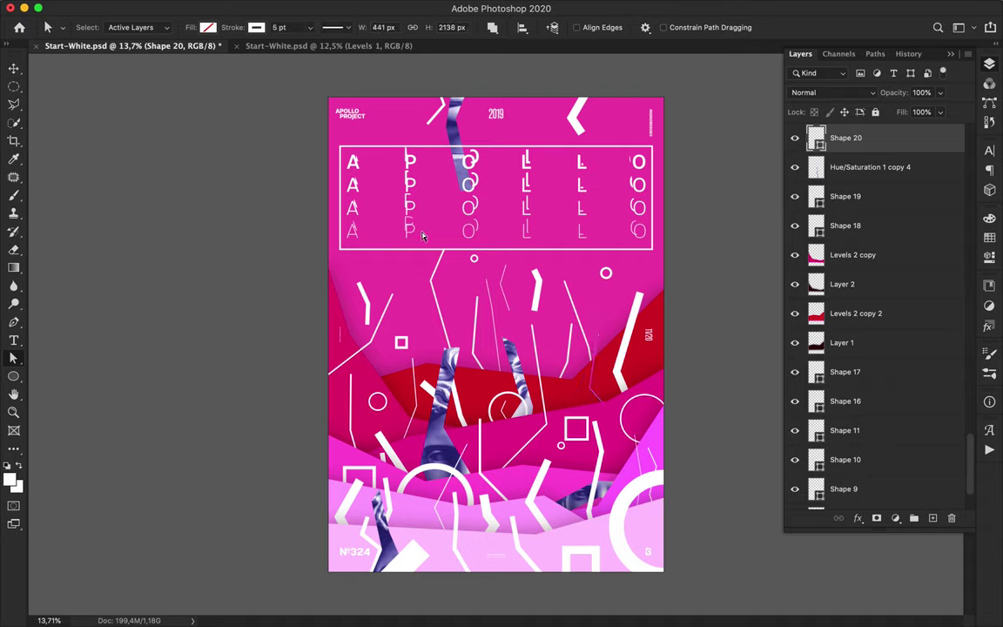
# Step: Set the Pen tool to Shape mode and draw a short thin white line beside the lower part of Shape 20
pyautogui.press('p')
pyautogui.click(96, 27)
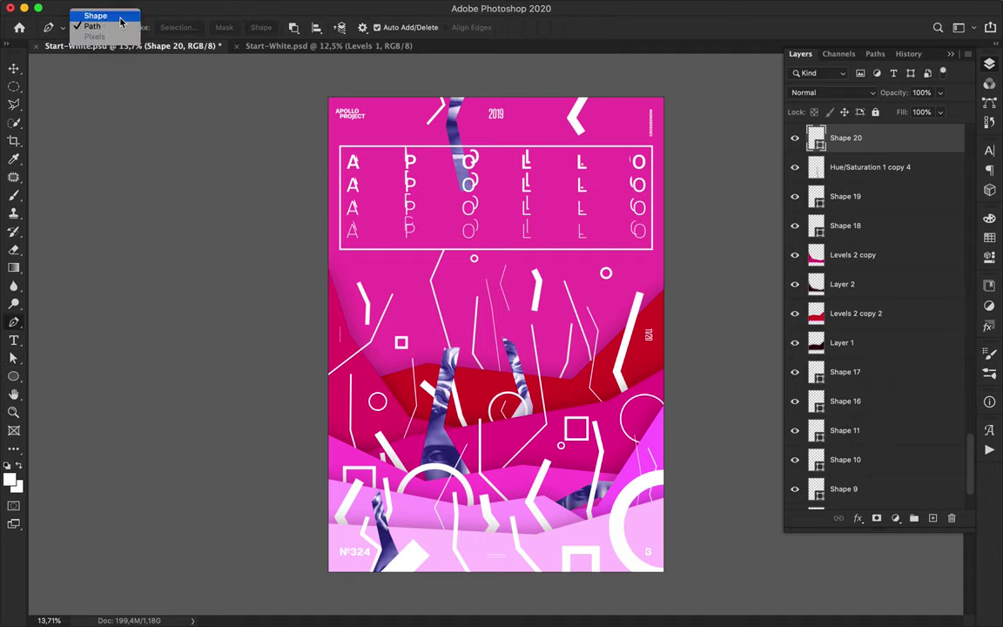
pyautogui.click(90, 16)
pyautogui.click(597, 376)
pyautogui.press('a')
# Step: Draw a short 5 pt white line, about 71 by 447 px, beside the thin bent line on the left of the red mountain
pyautogui.press('p')
pyautogui.click(409, 381)
pyautogui.click(412, 401)
pyautogui.press('a')
# Step: Draw a short vertical line beside the bent line at the poster's lower center, set its stroke to 9 pt and layer it below Shape 15
pyautogui.press('p')
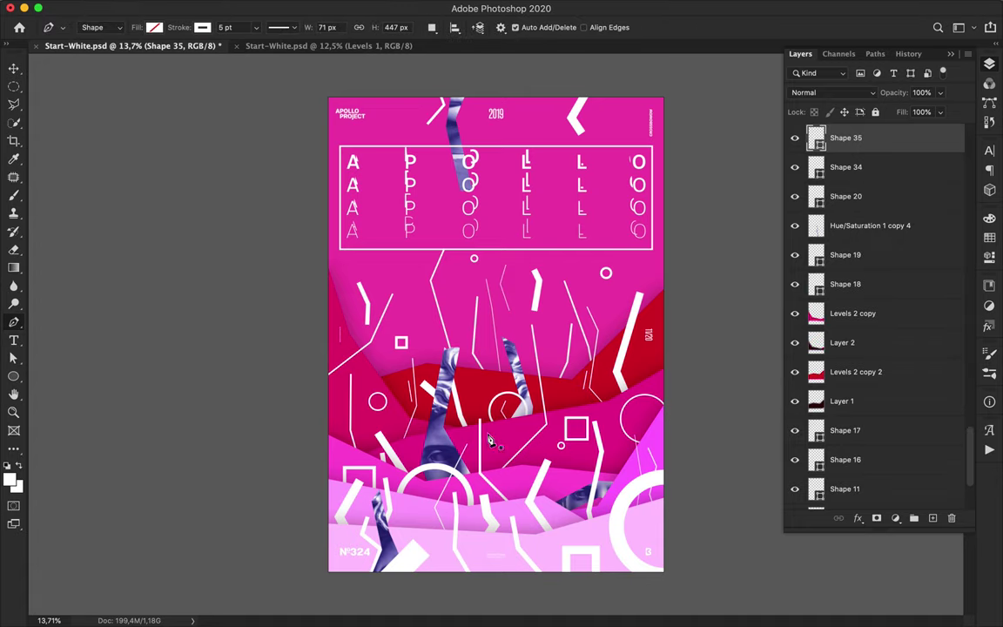
pyautogui.click(487, 435)
pyautogui.press('a')
pyautogui.click(286, 27)
pyautogui.moveTo(863, 142); pyautogui.dragTo(850, 192)
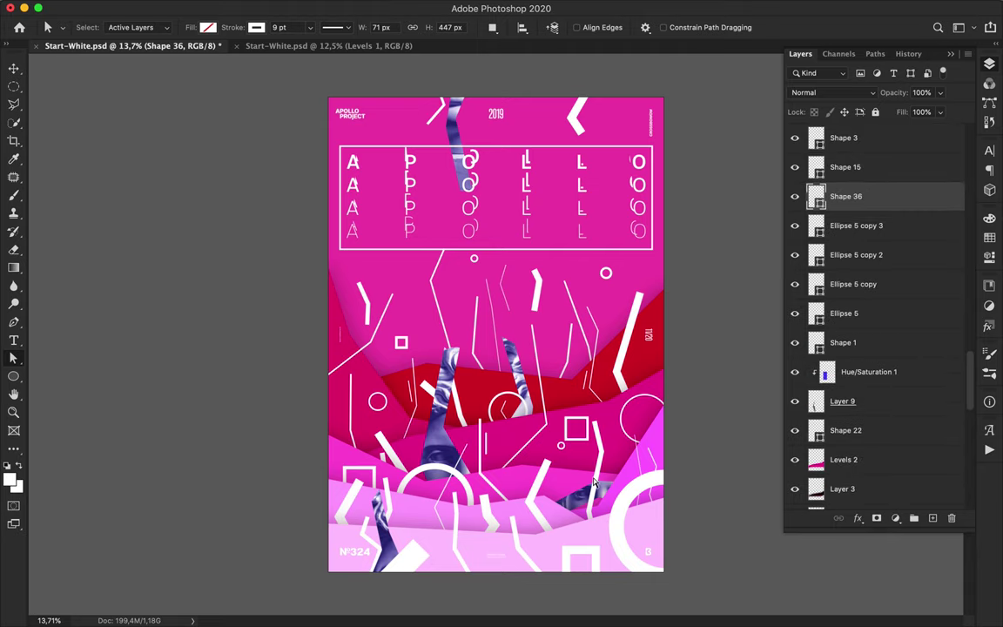
# Step: Draw a 9 pt white bent line about 1107 by 790 px rising diagonally alongside the long bent line above the left mountain
pyautogui.press('p')
pyautogui.click(357, 356)
pyautogui.click(411, 317)
pyautogui.press('a')
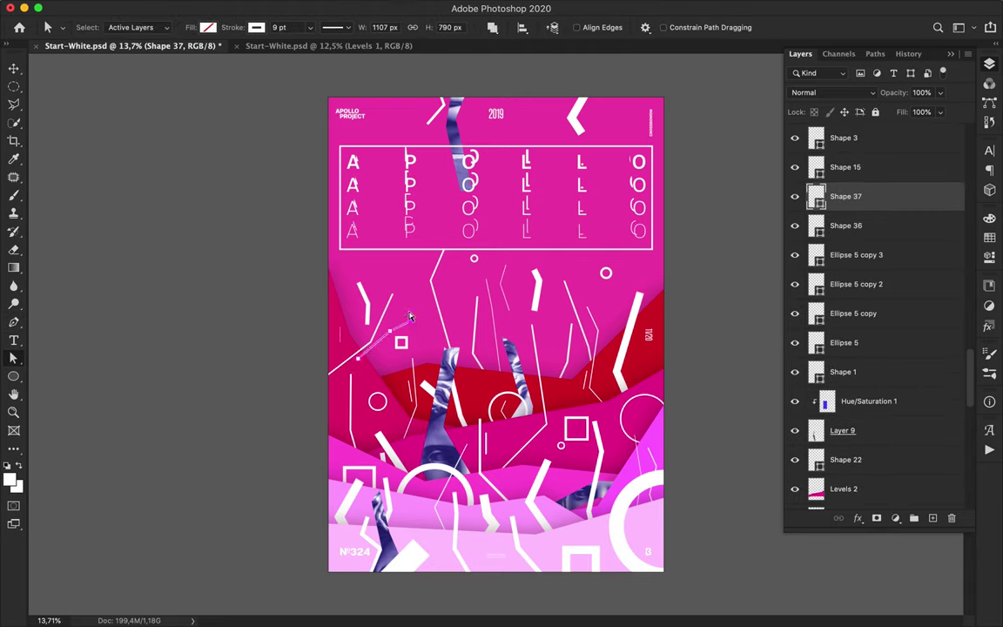
# Step: Draw a short 9 pt line about 51 by 530 px beside the bottom center bent line and raise its layer above Levels 2 copy 6
pyautogui.press('p')
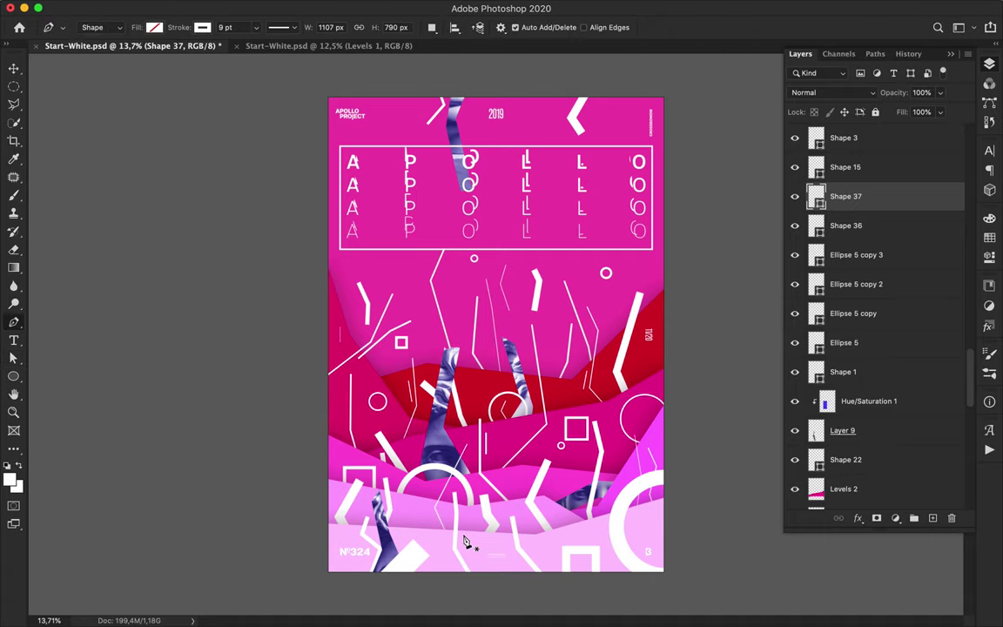
pyautogui.click(465, 542)
pyautogui.press('a')
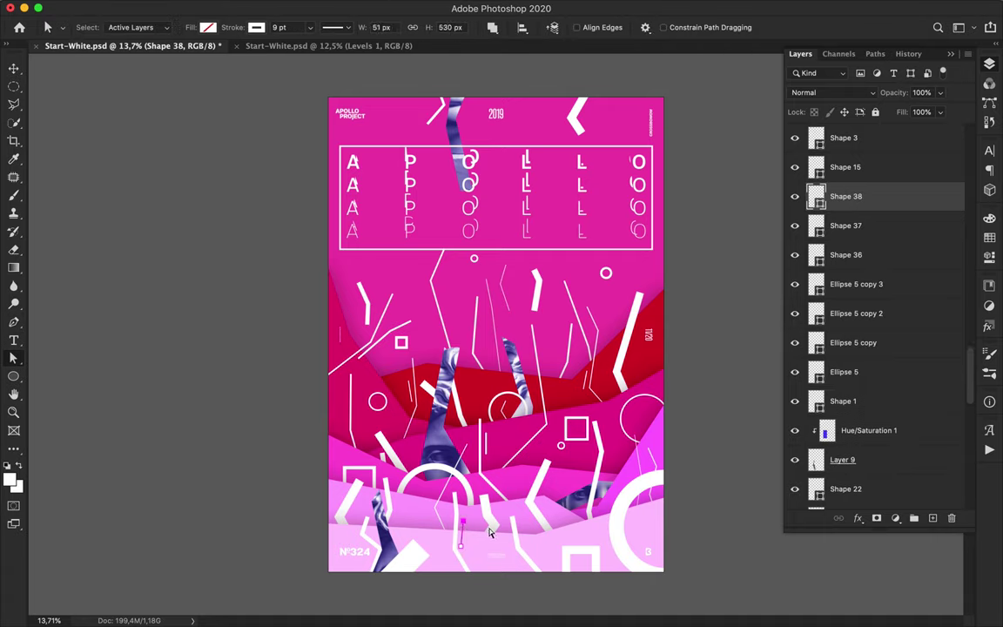
pyautogui.moveTo(858, 197); pyautogui.dragTo(855, 134)
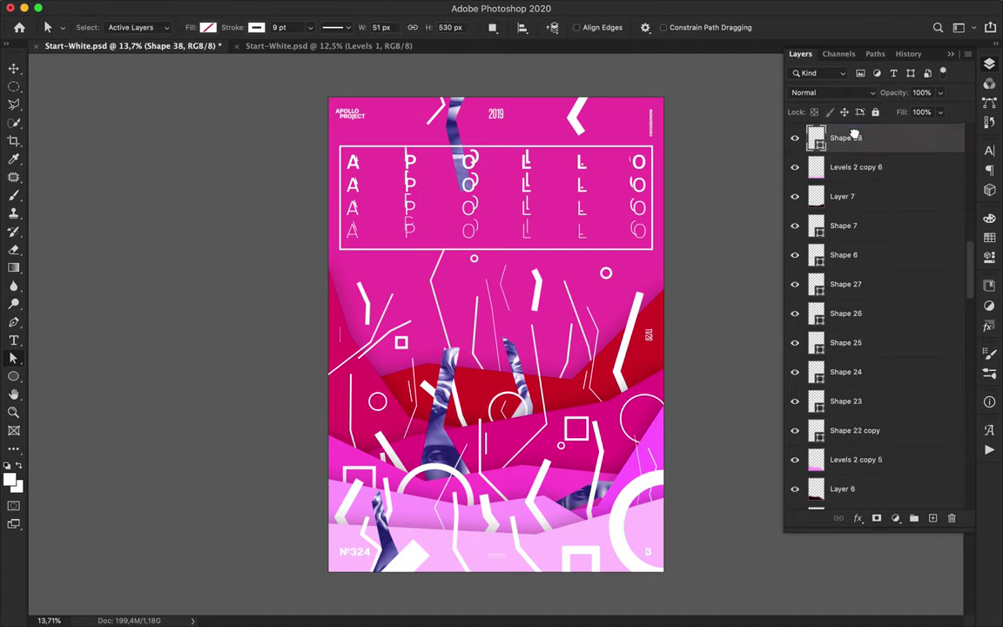
# Step: Select the new diagonal bent line beside the small outlined square and save the poster document
pyautogui.press('v')
pyautogui.click(384, 338)
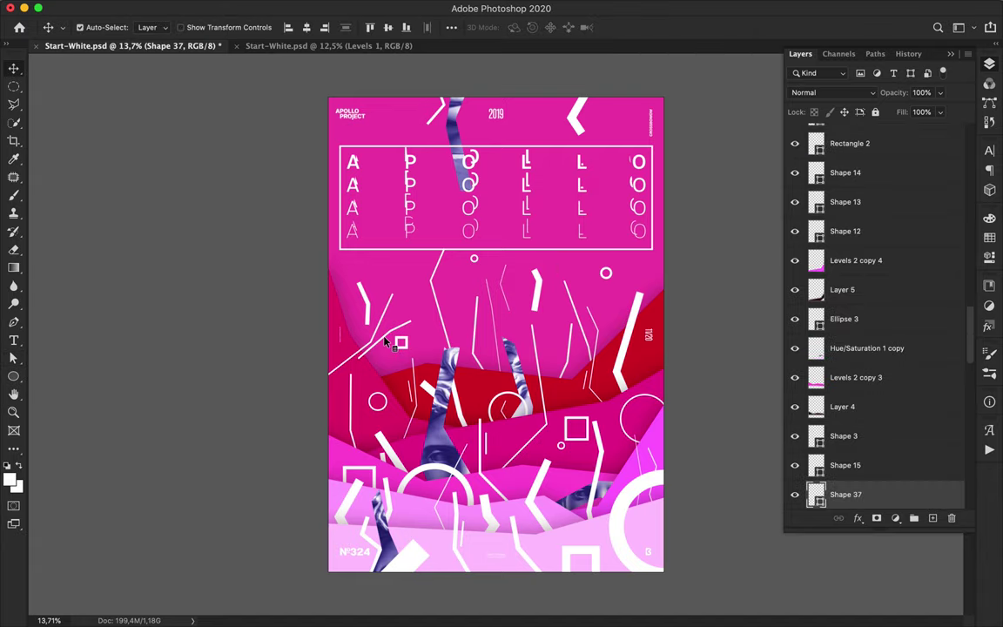
pyautogui.press('super+s')
pyautogui.click(635, 7)
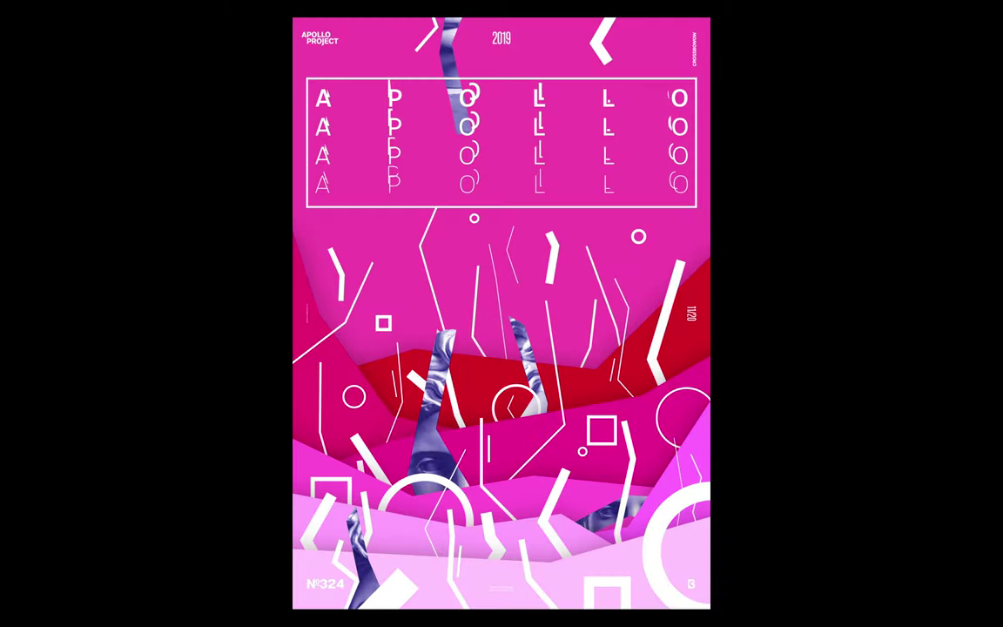